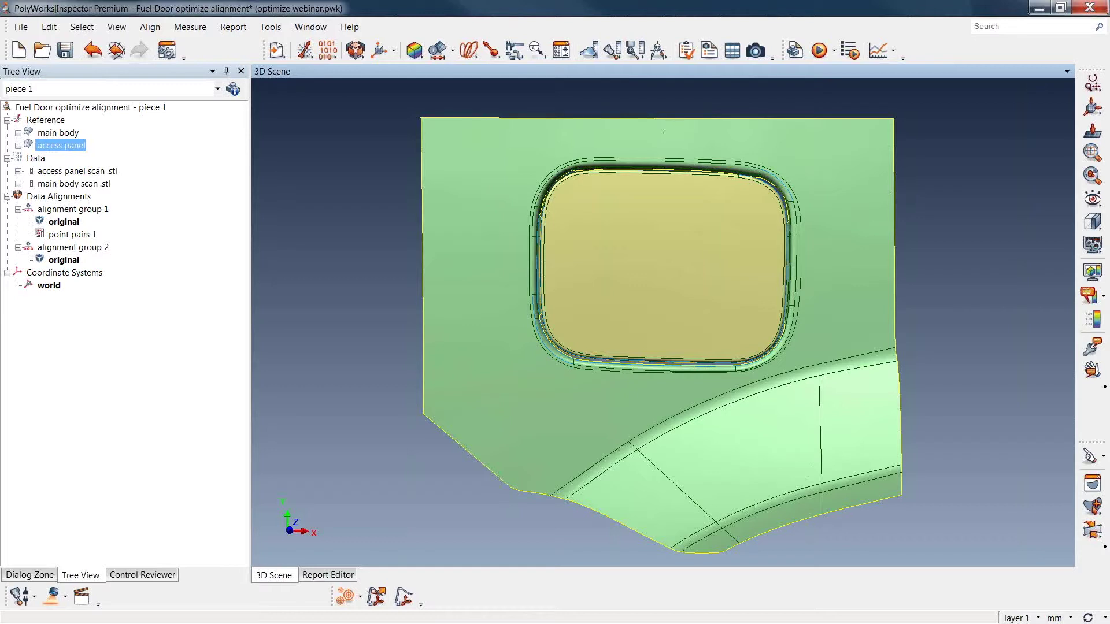
pyautogui.press('s')
pyautogui.click(716, 238)
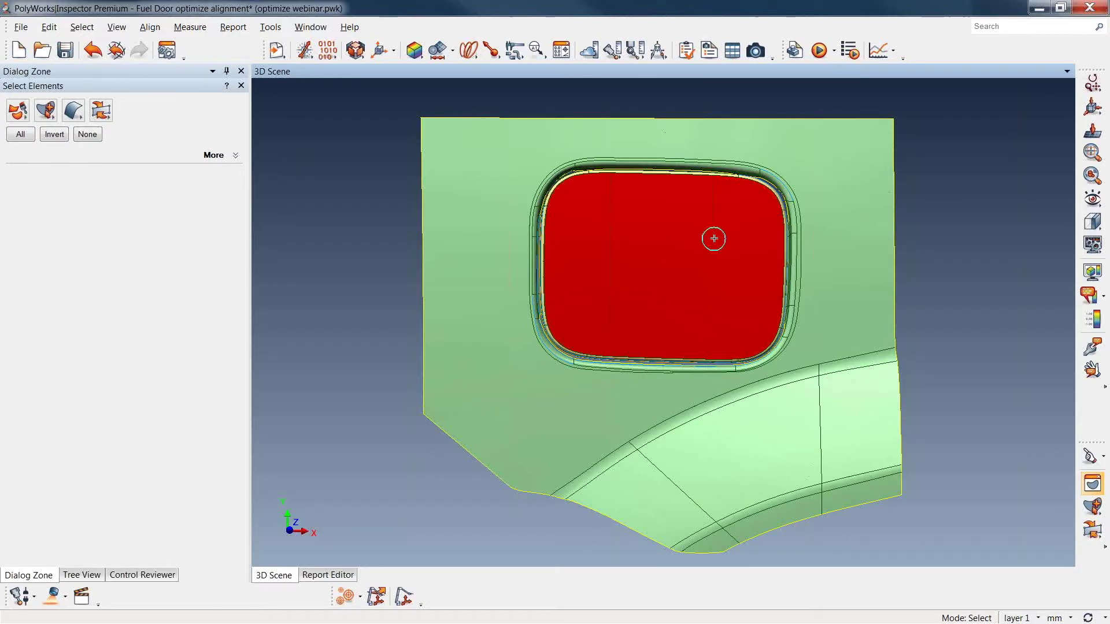
pyautogui.click(871, 237)
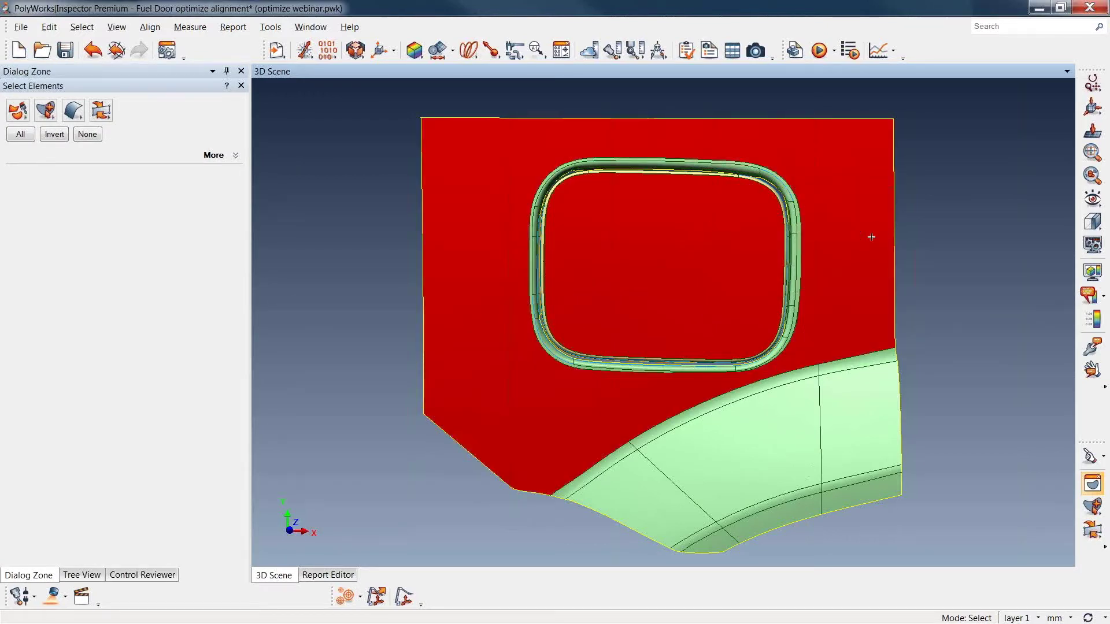
pyautogui.press('Escape')
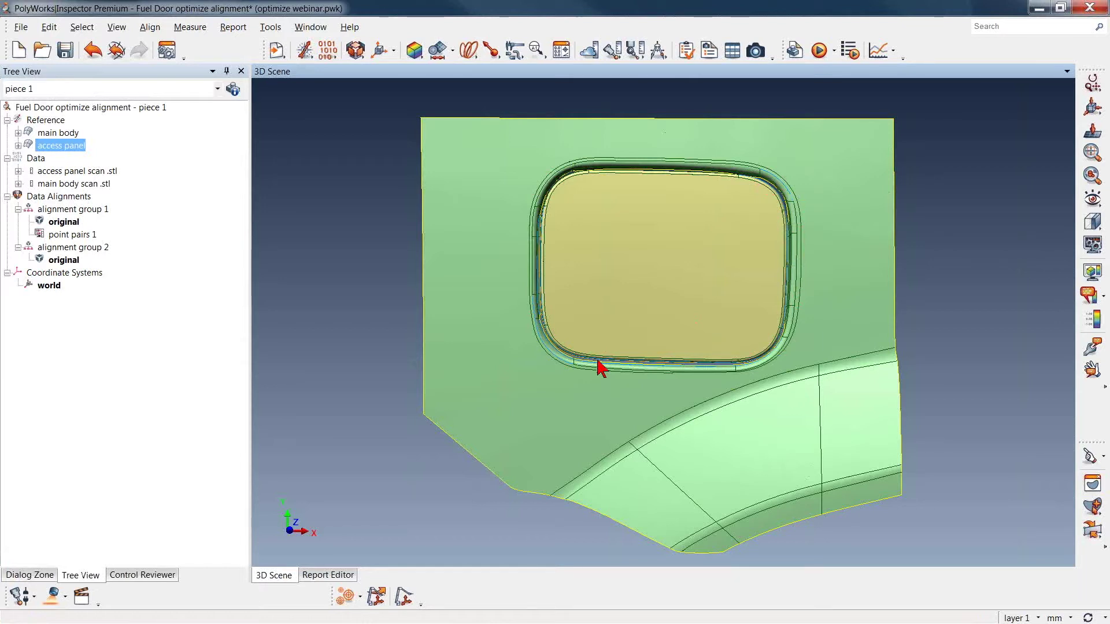
# Show the two scan data objects in place of the reference objects and activate the point pairs 1 data alignment
pyautogui.middleClick(46, 123)
pyautogui.middleClick(31, 161)
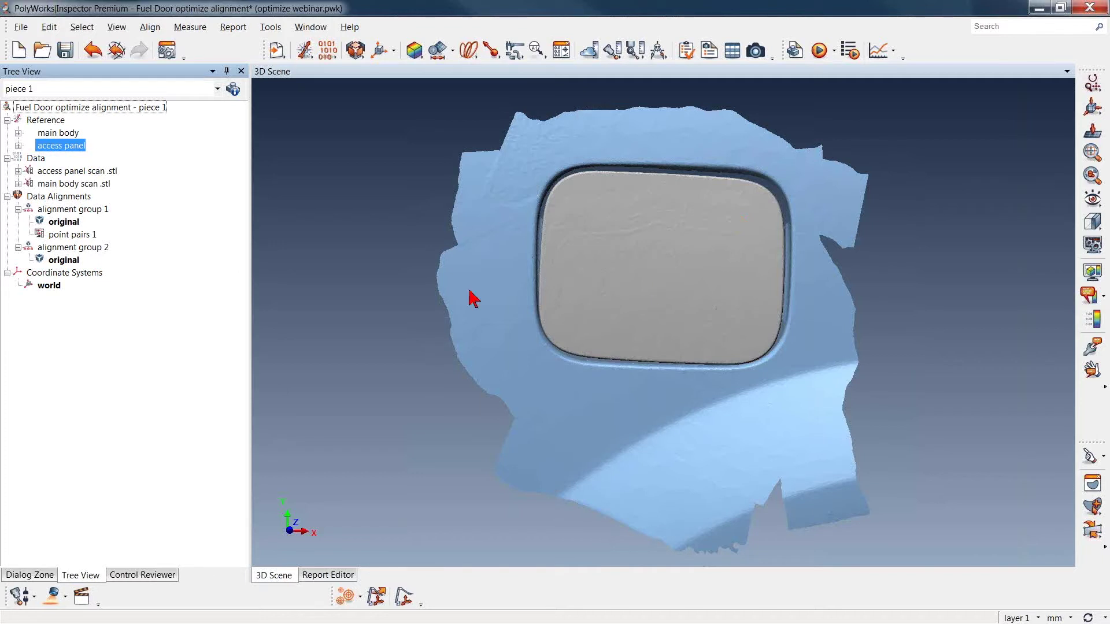
pyautogui.rightClick(70, 236)
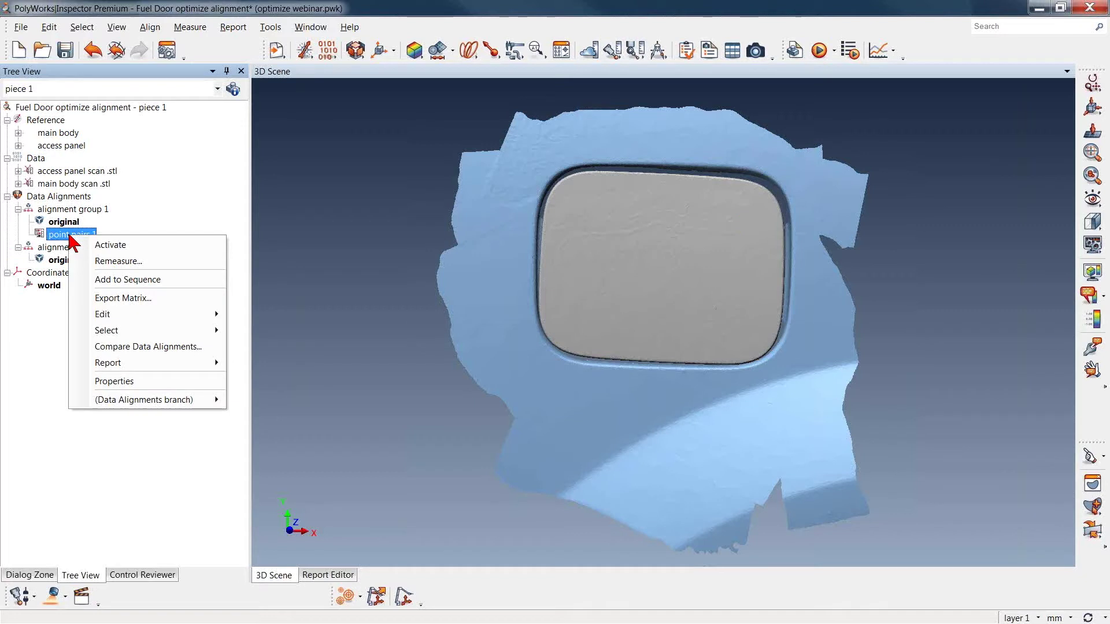
pyautogui.click(125, 244)
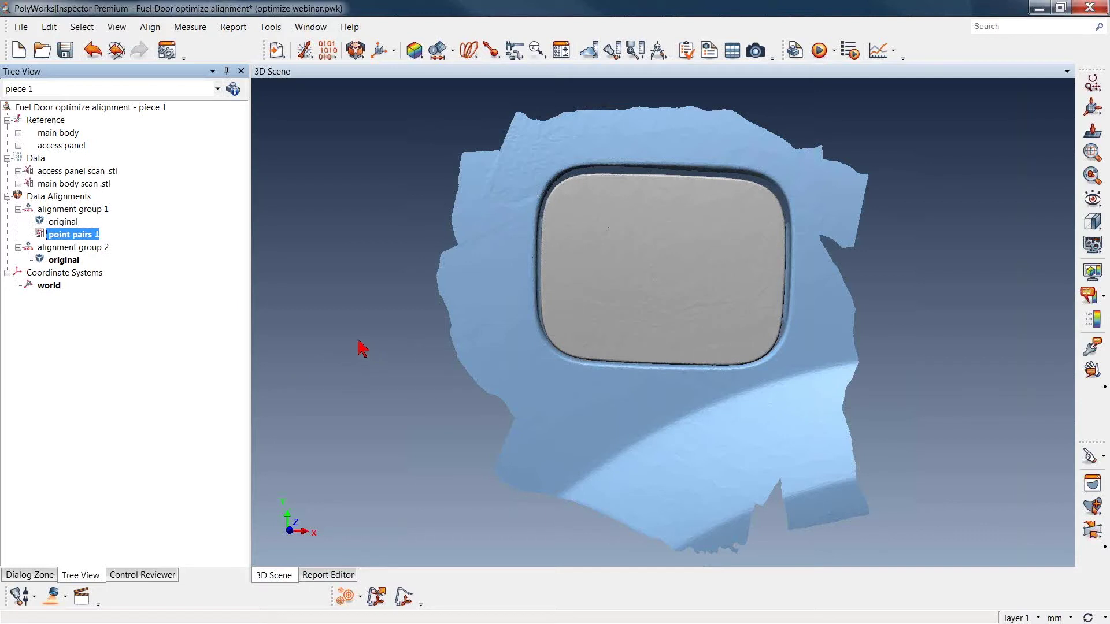
# Start creating flush and gap gauges, with the main body reference object shown and the main body scan hidden
pyautogui.click(518, 56)
pyautogui.click(540, 111)
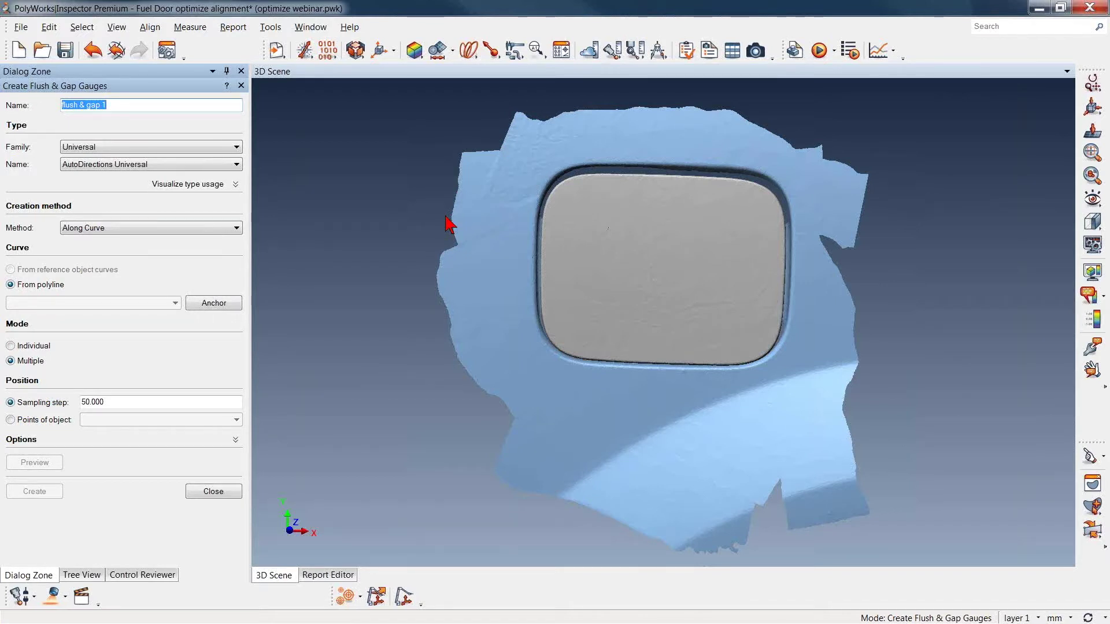
pyautogui.click(83, 575)
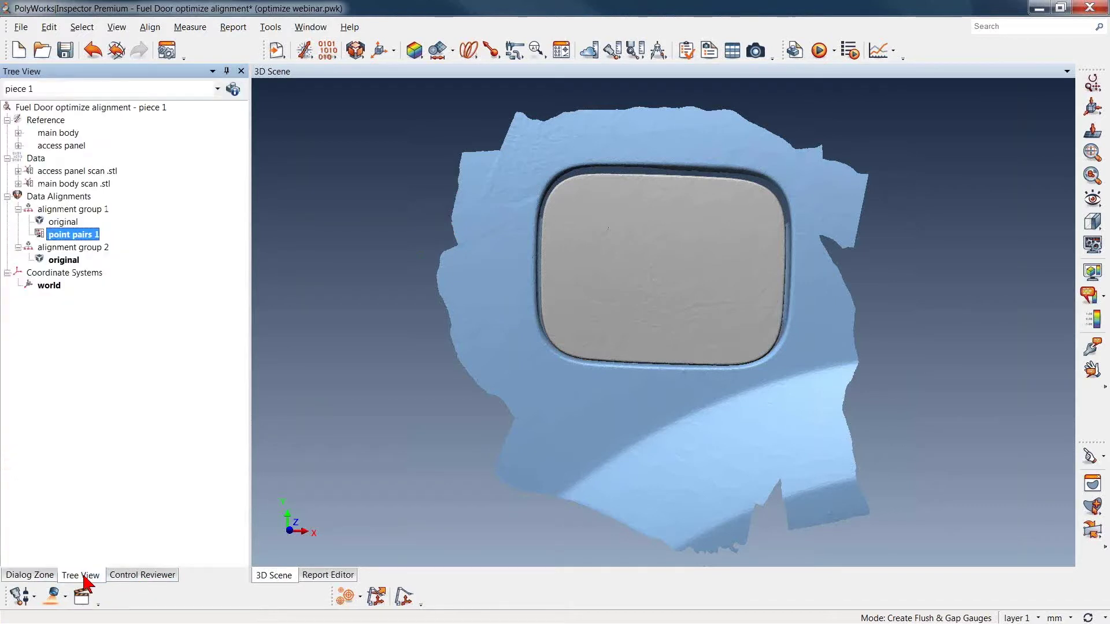
pyautogui.middleClick(67, 134)
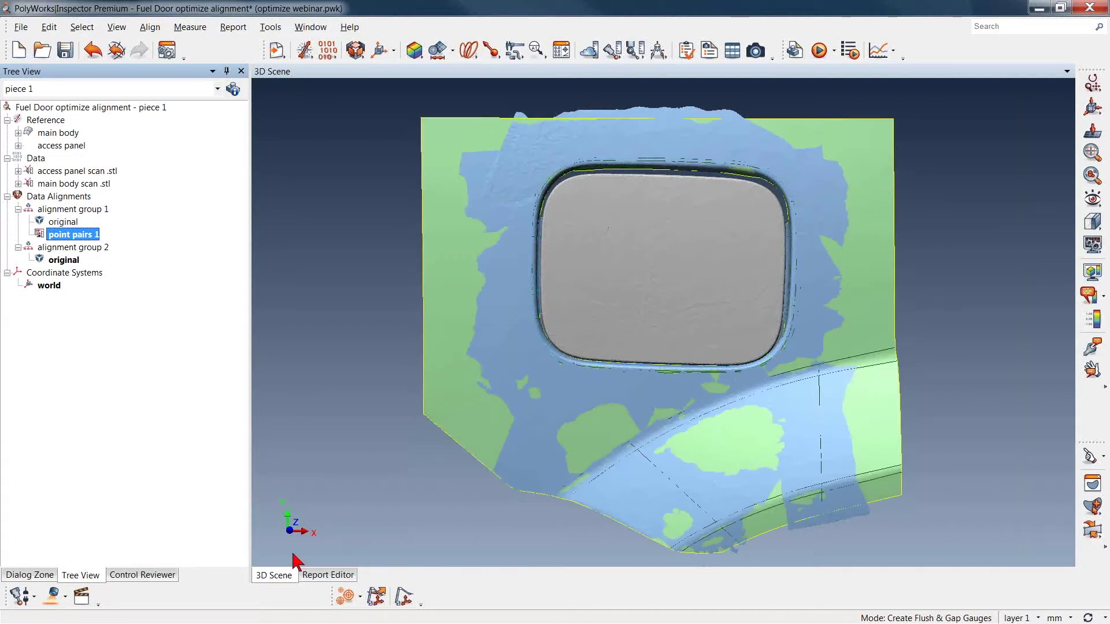
pyautogui.middleClick(66, 184)
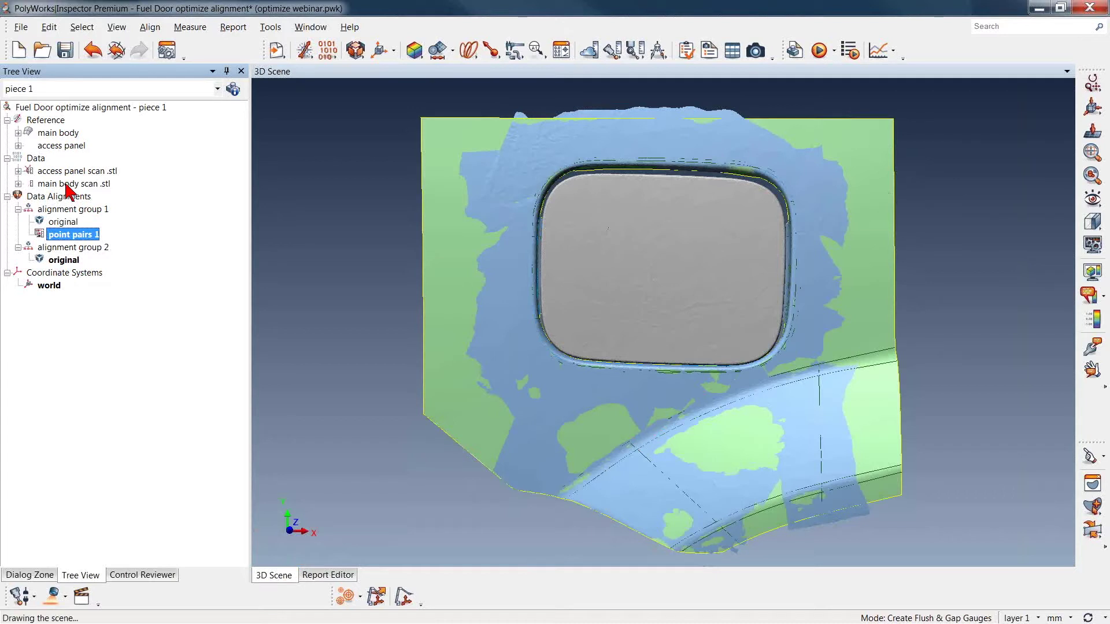
pyautogui.click(52, 575)
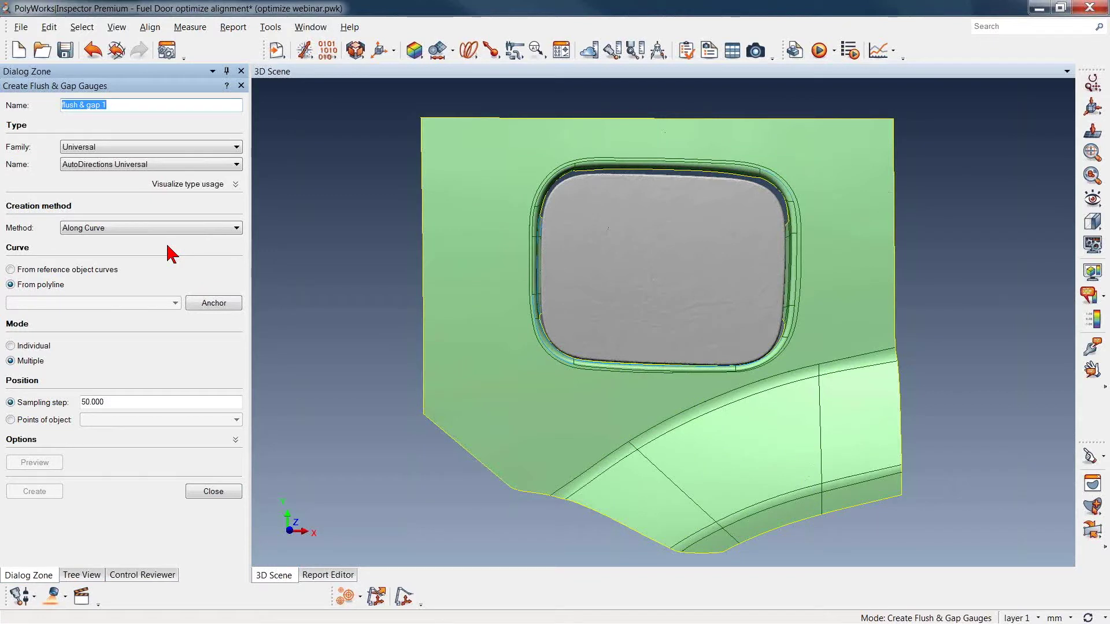
# Create multiple flush and gap gauges along the reference object curve around the door opening, using a 50 mm sampling step
pyautogui.scroll(-4, 199, 228)
pyautogui.click(193, 229)
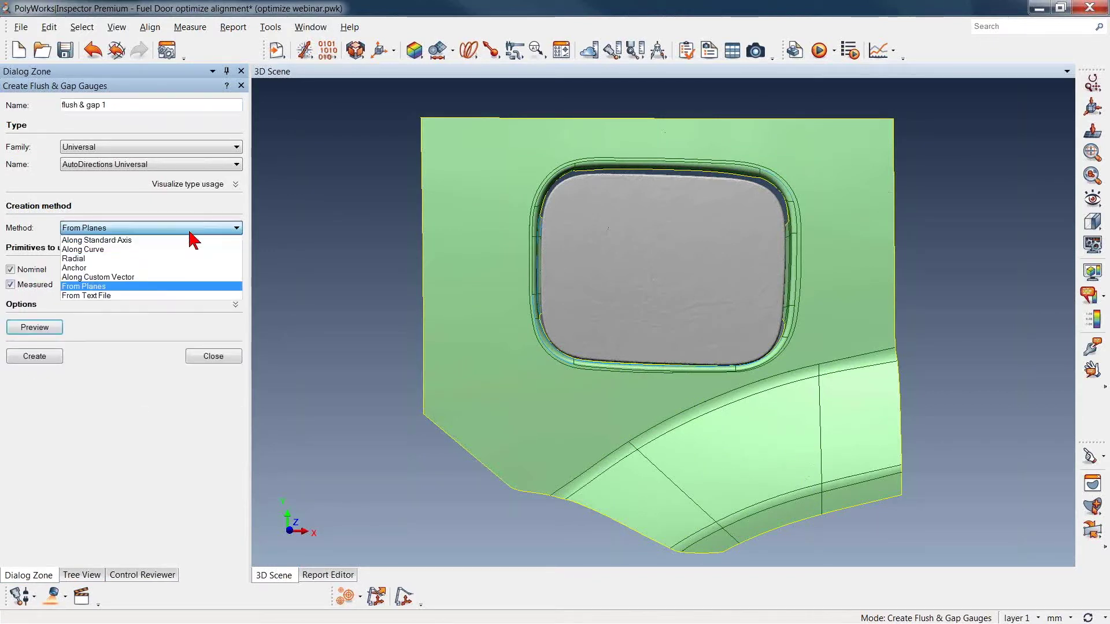
pyautogui.click(184, 250)
pyautogui.click(64, 271)
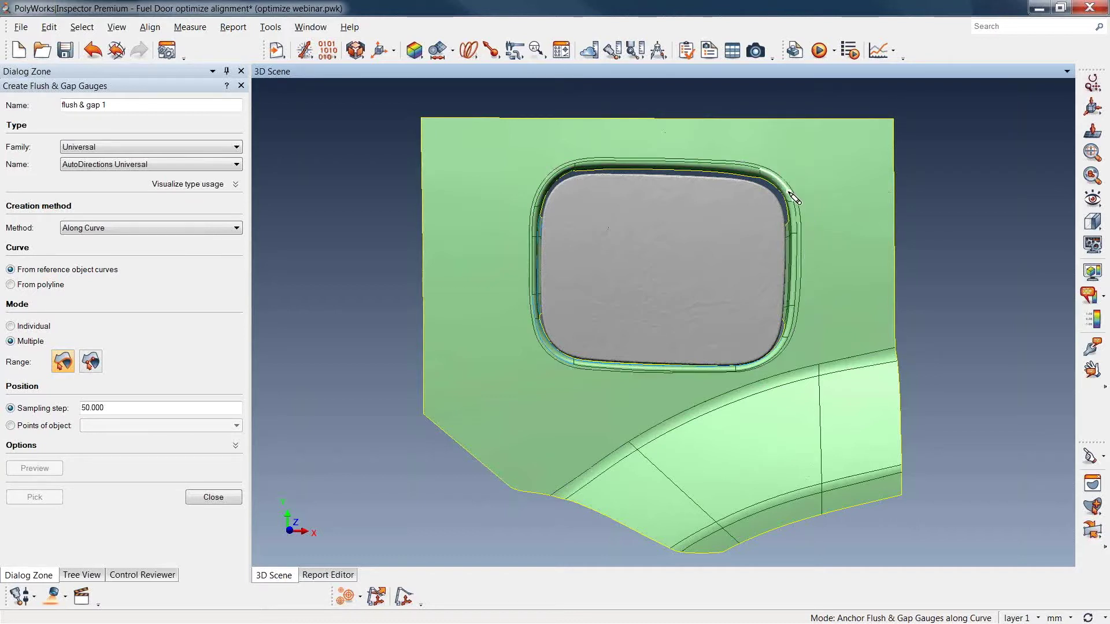
pyautogui.click(811, 221)
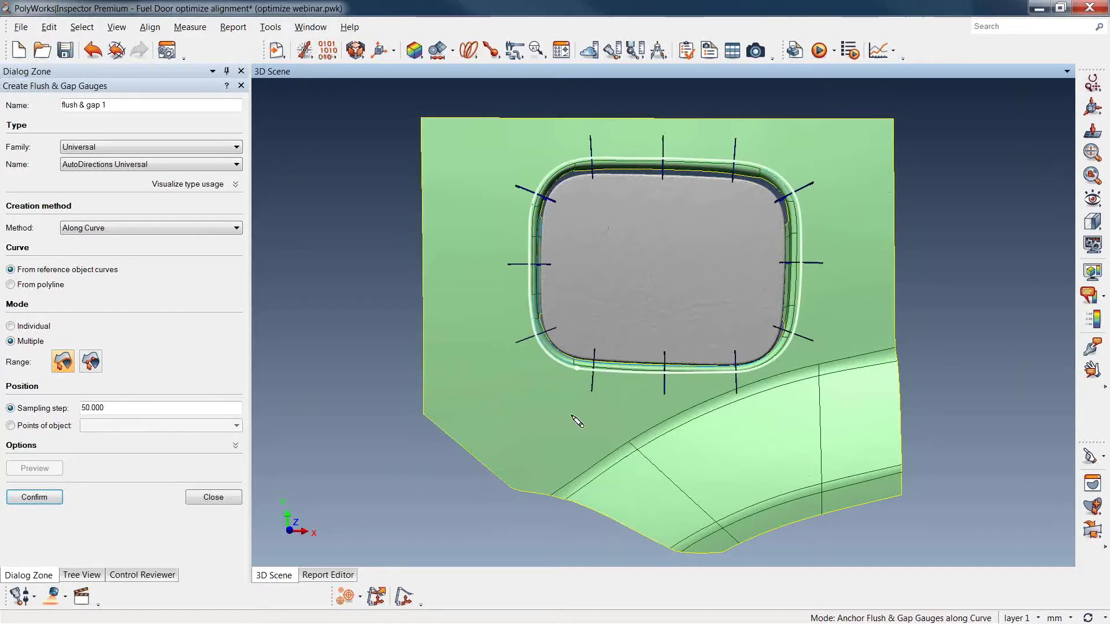
pyautogui.click(587, 406)
pyautogui.moveTo(589, 392)
pyautogui.mouseDown()
pyautogui.moveTo(597, 359)
pyautogui.moveTo(585, 349)
pyautogui.moveTo(590, 376)
pyautogui.mouseUp()
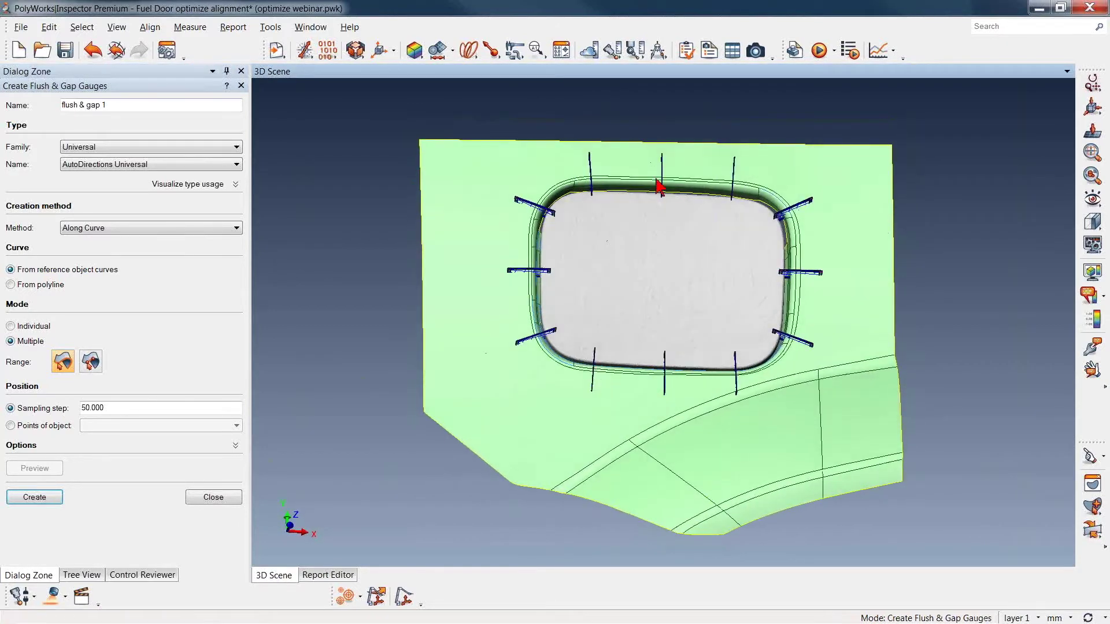
pyautogui.click(58, 497)
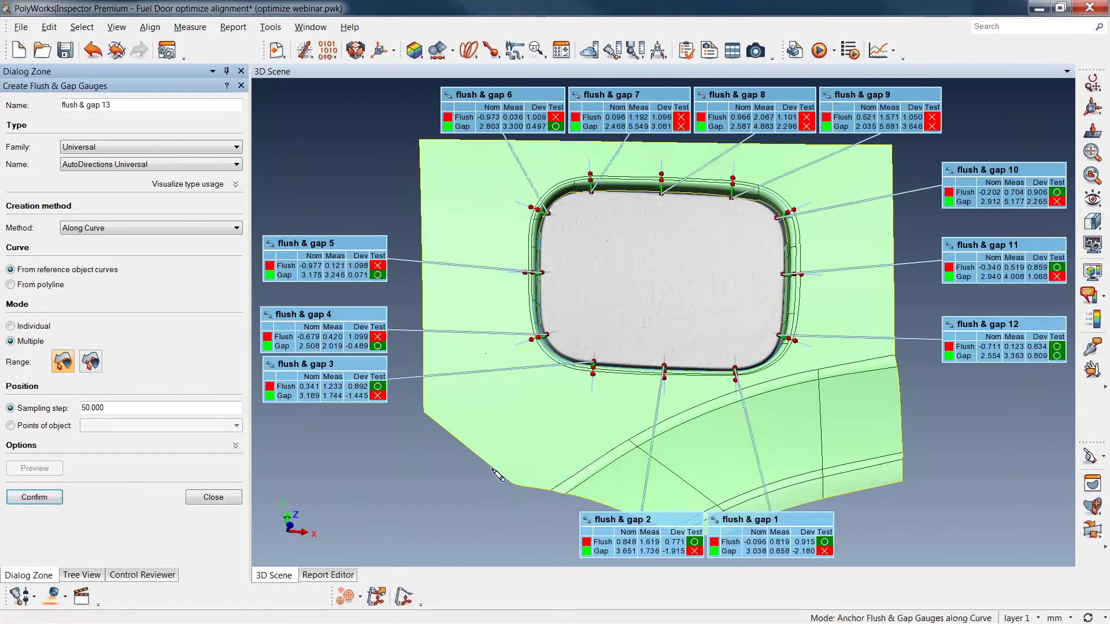
pyautogui.middleClick(598, 449)
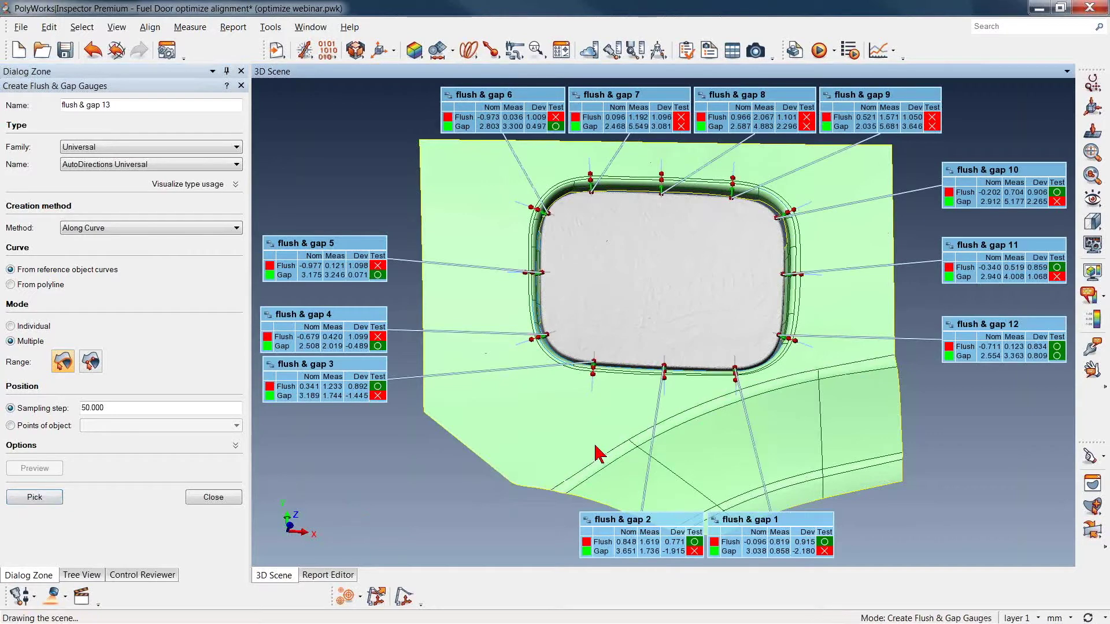
pyautogui.click(213, 497)
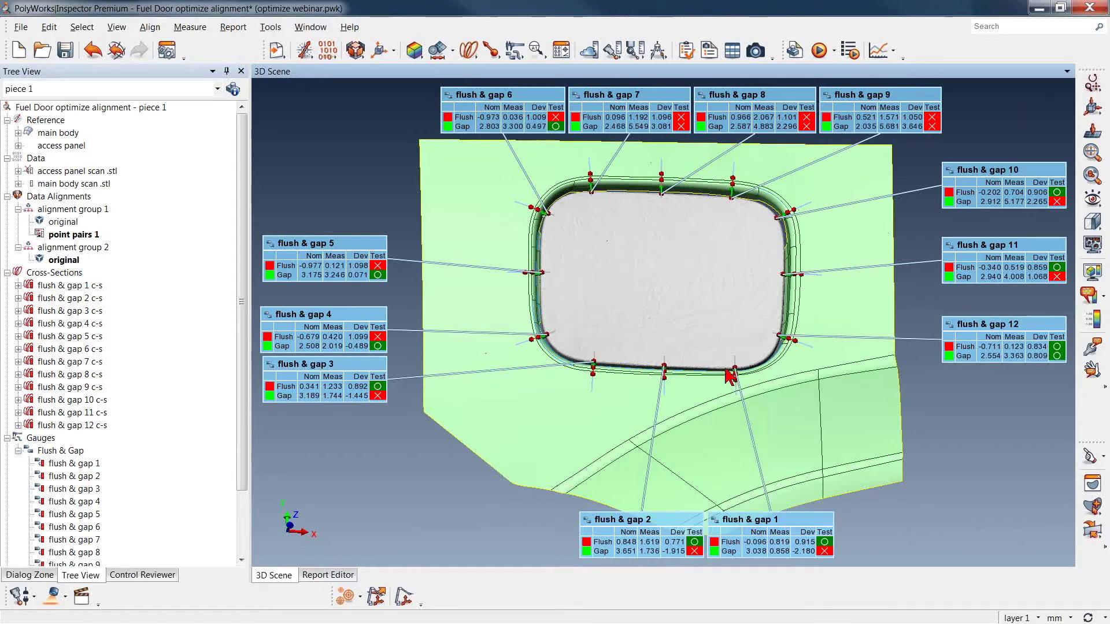
# Apply the "gap tolerance 1,5" preset, ±1.500 mm, to the Gap control of flush & gap gauges 1 to 12
pyautogui.moveTo(240, 310); pyautogui.dragTo(250, 419)
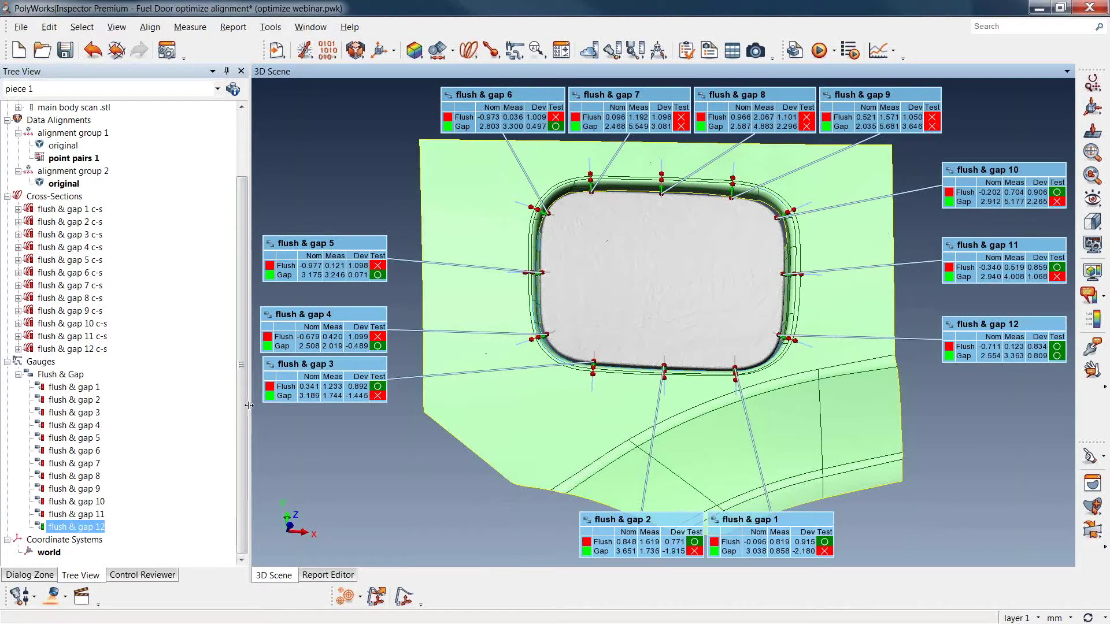
pyautogui.click(59, 387)
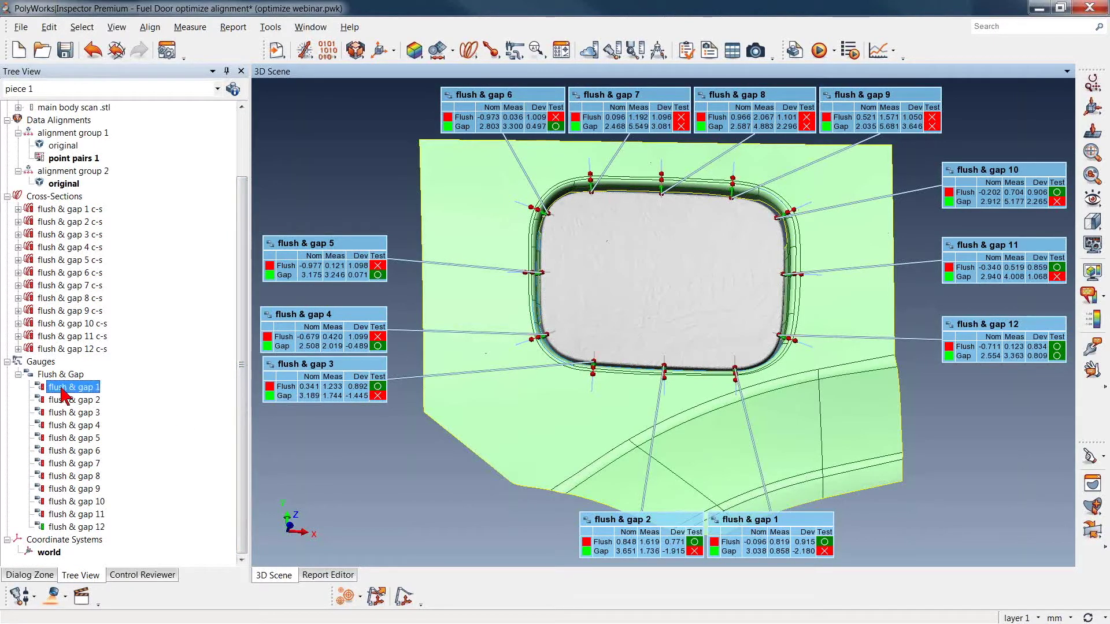
pyautogui.keyDown('shift'); pyautogui.click(74, 528); pyautogui.keyUp('shift')
pyautogui.rightClick(78, 493)
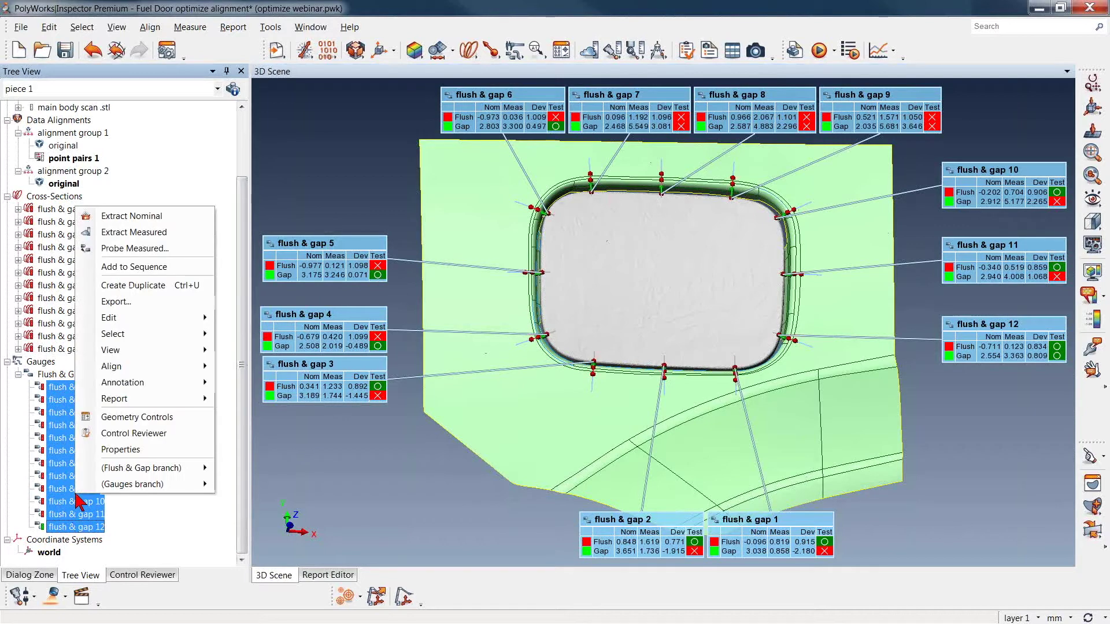
pyautogui.click(147, 418)
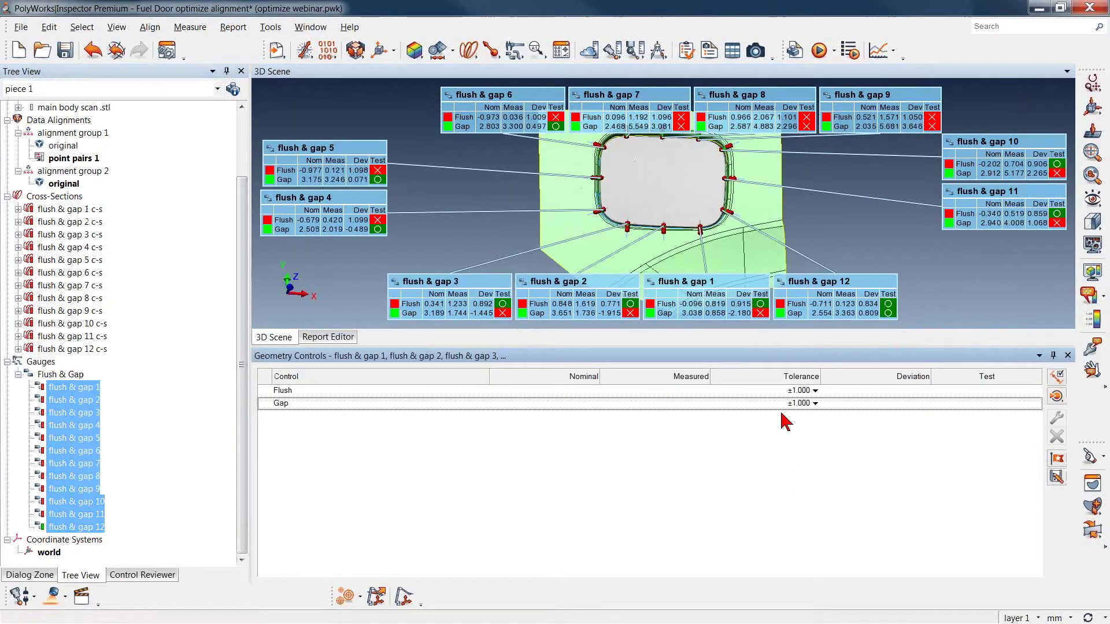
pyautogui.click(815, 404)
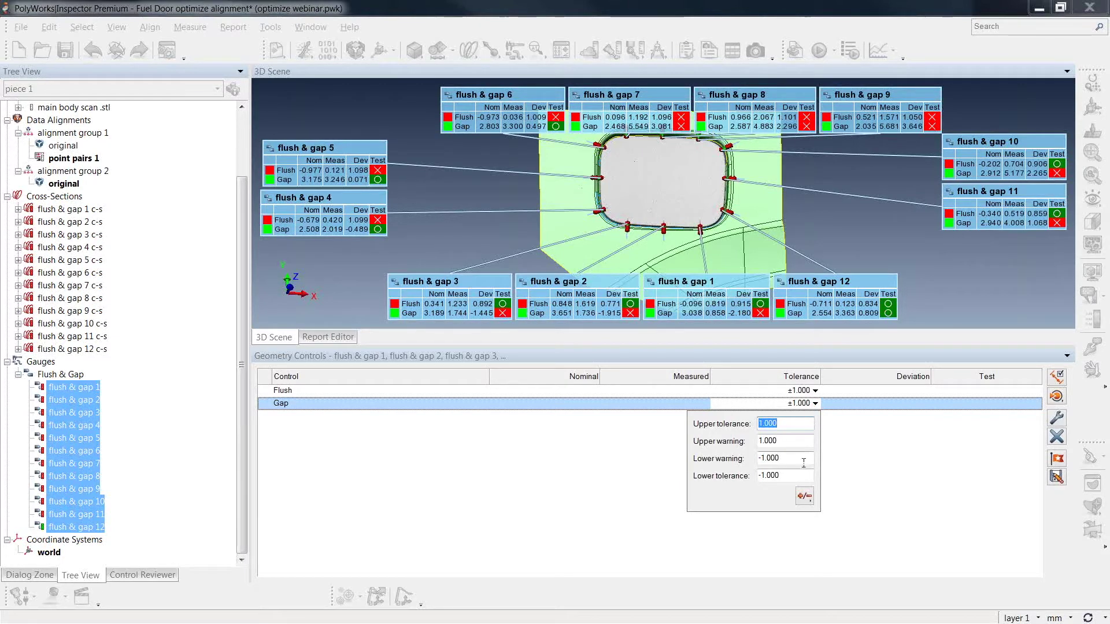
pyautogui.click(805, 499)
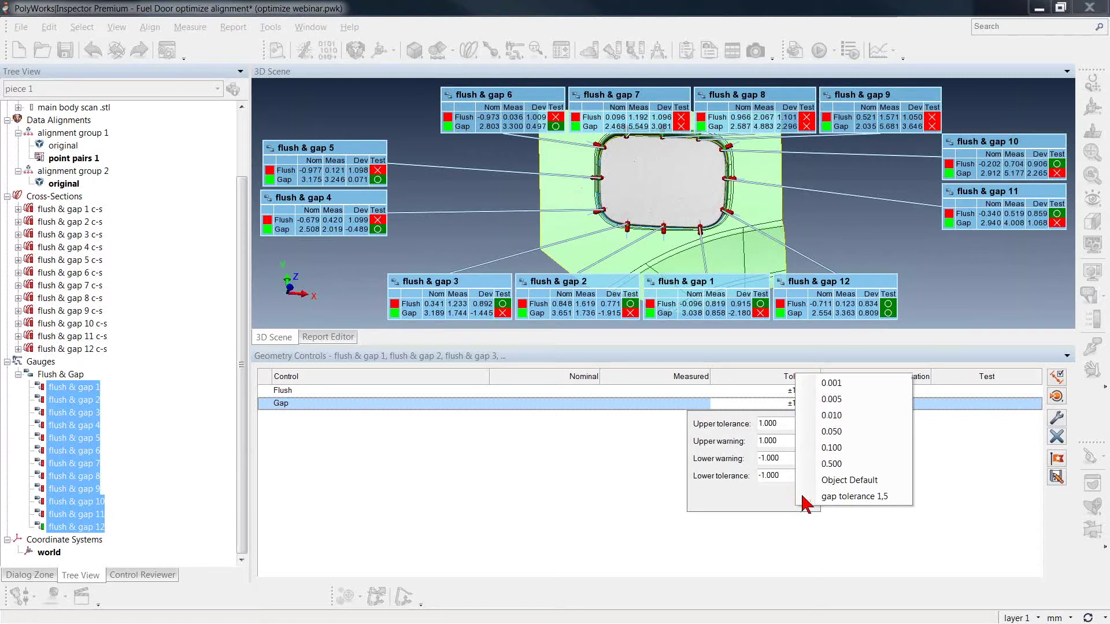
pyautogui.click(875, 497)
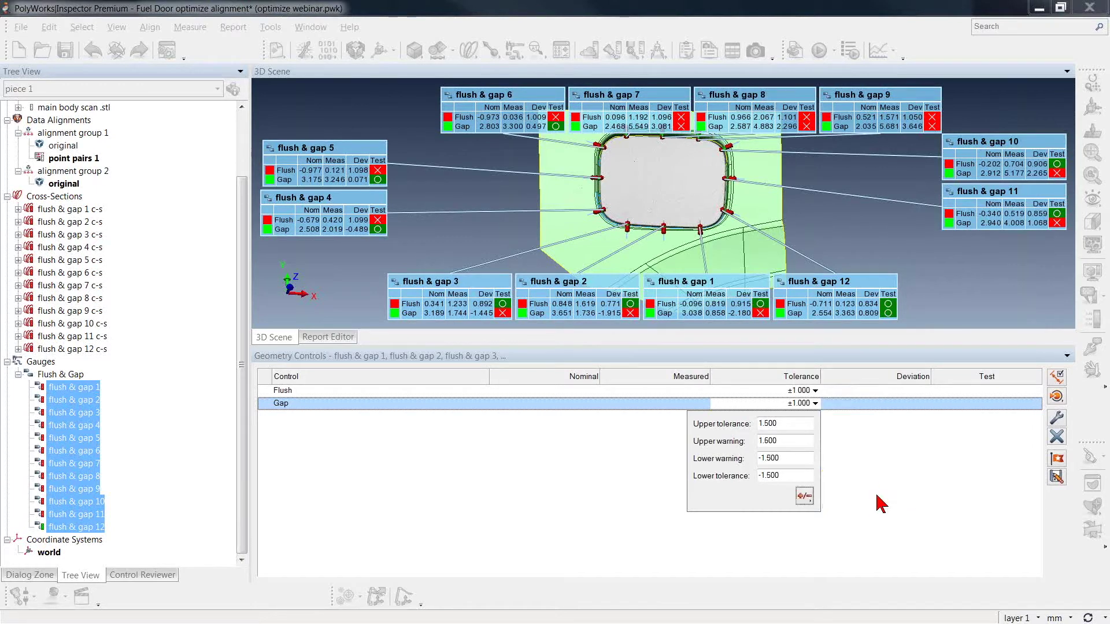
pyautogui.click(625, 499)
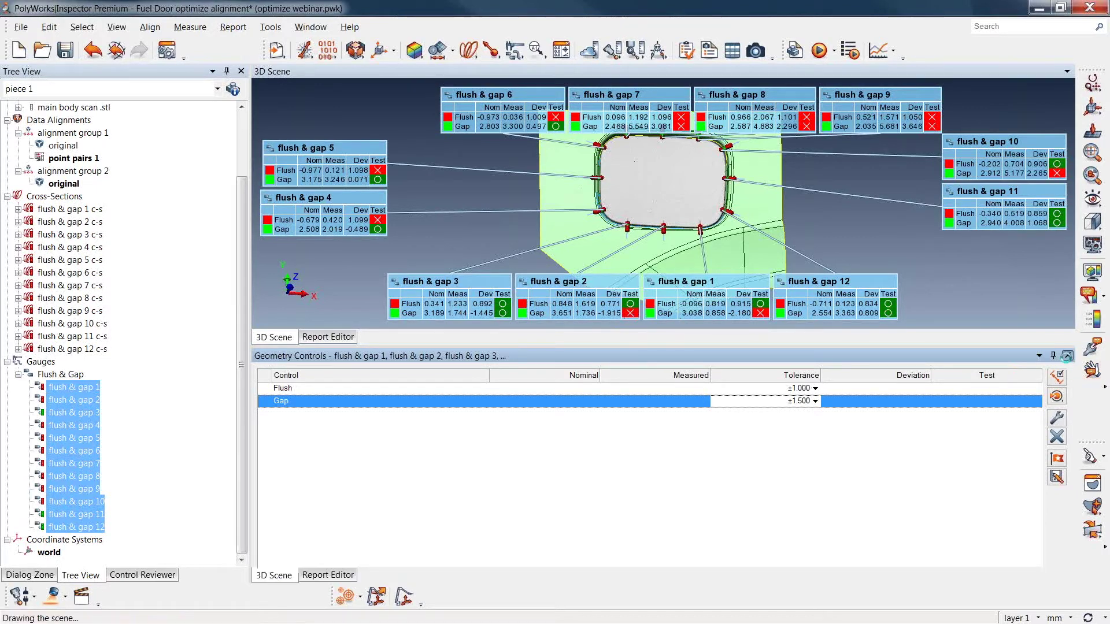
pyautogui.click(1067, 355)
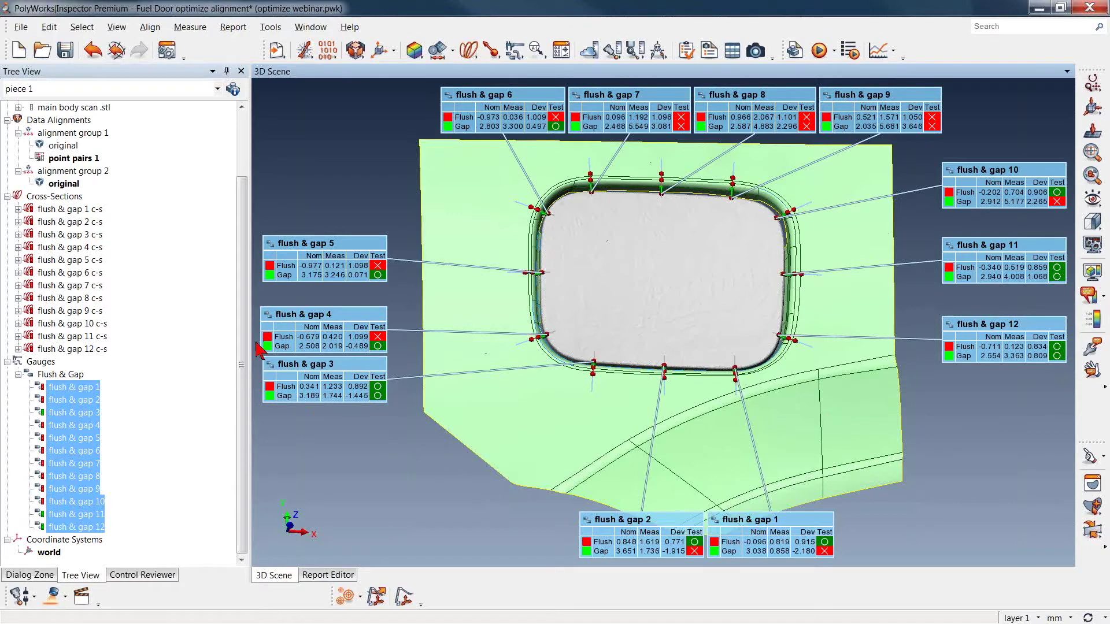
# Show the main body scan in place of the main body reference object, and lock the scan
pyautogui.scroll(2, 247, 327)
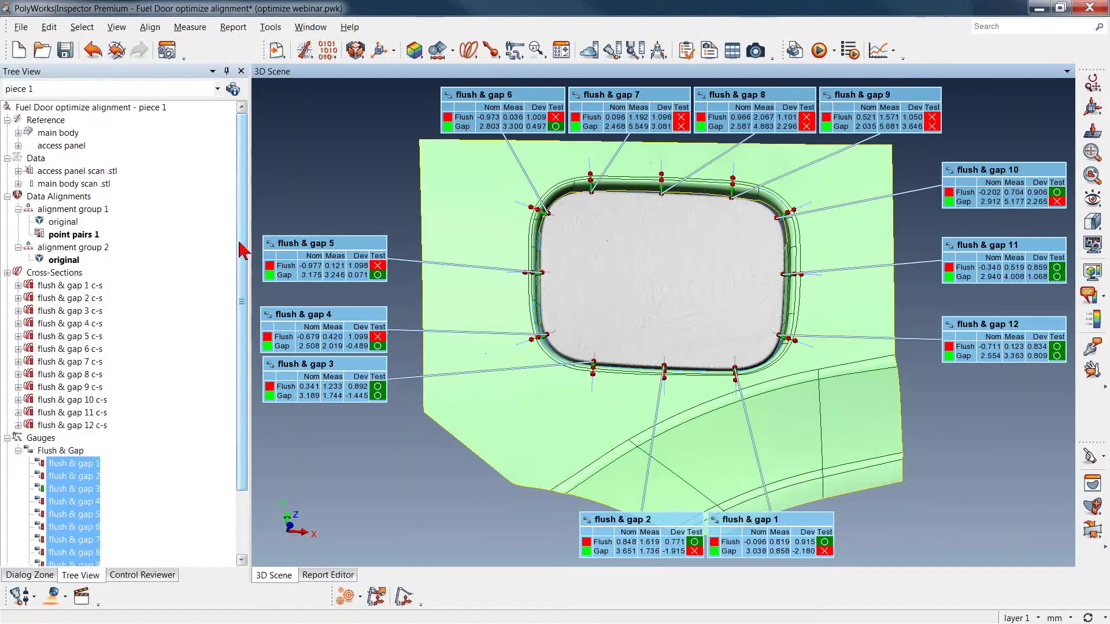
pyautogui.middleClick(78, 185)
pyautogui.middleClick(68, 133)
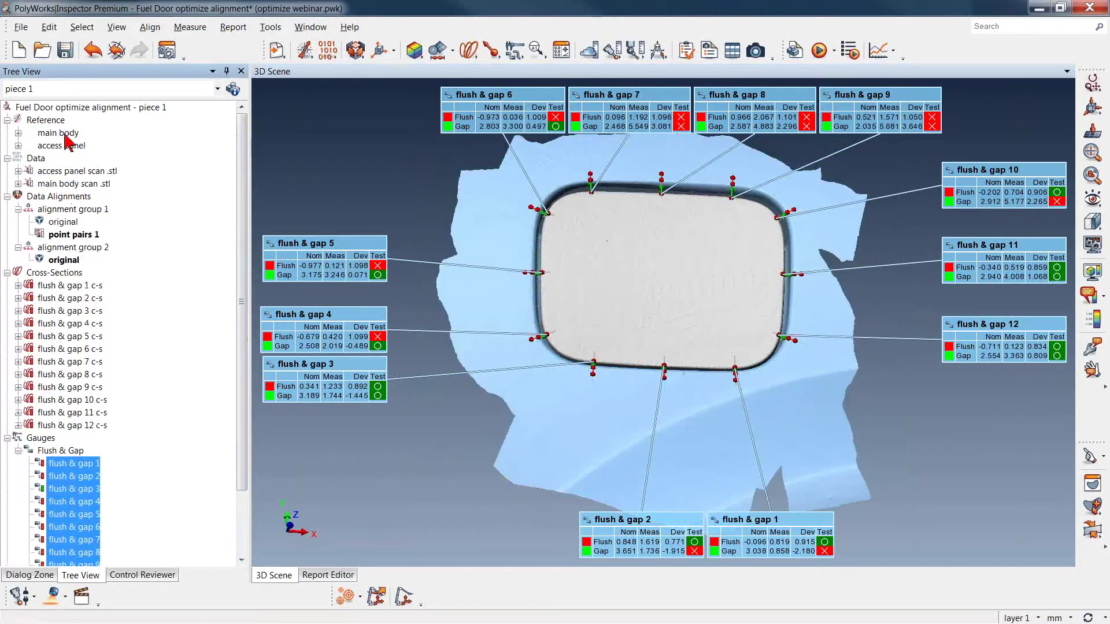
pyautogui.rightClick(73, 185)
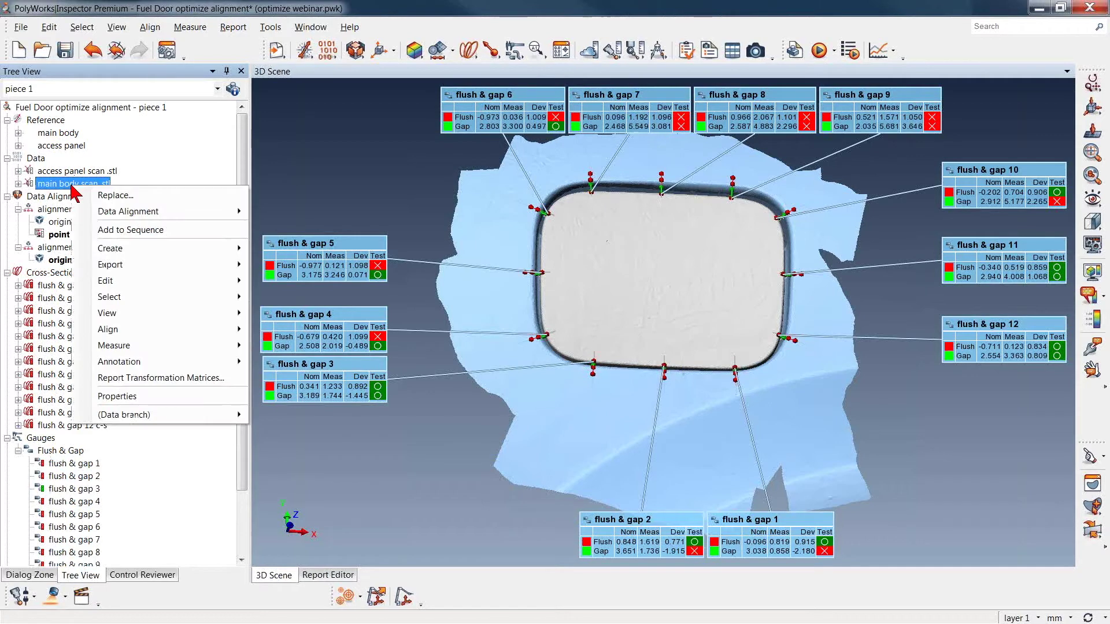
pyautogui.moveTo(144, 281)
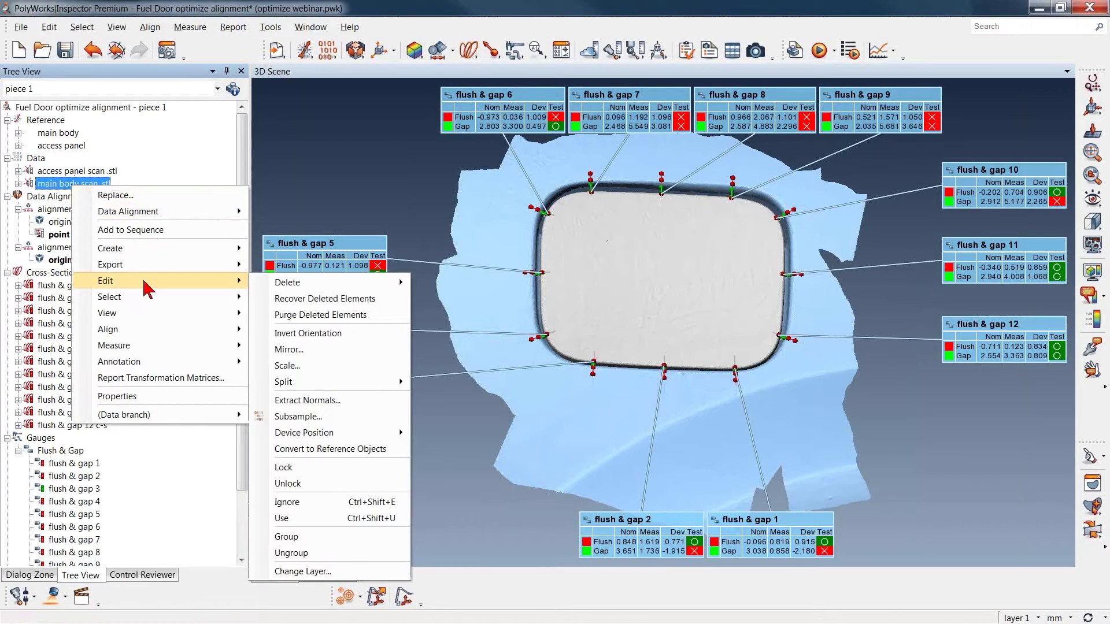
pyautogui.click(322, 467)
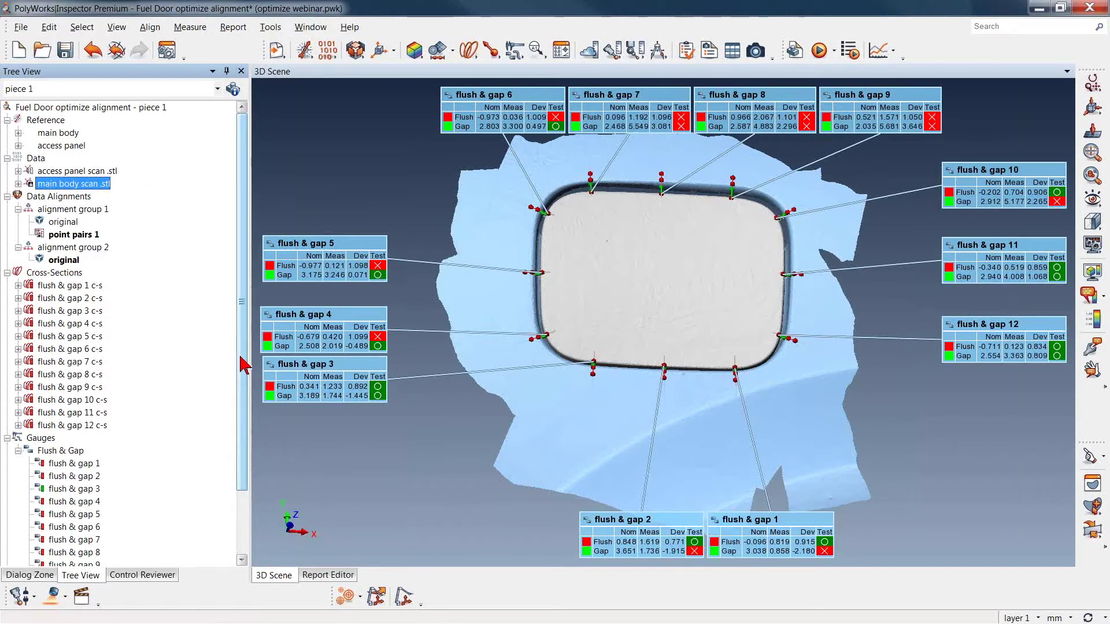
pyautogui.moveTo(243, 366); pyautogui.dragTo(245, 432)
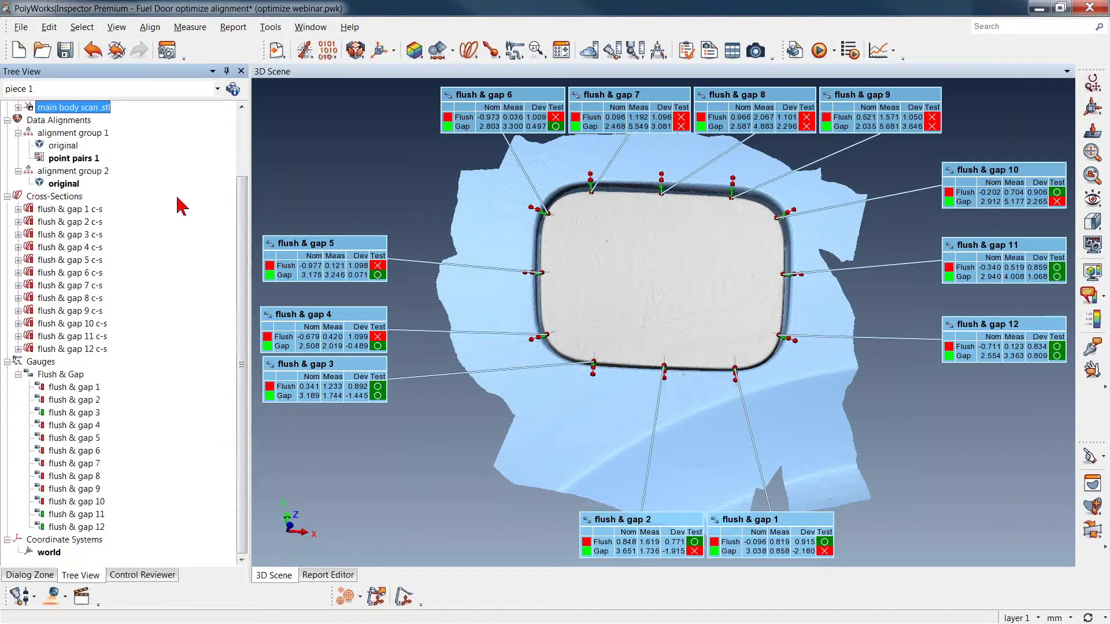
pyautogui.click(153, 29)
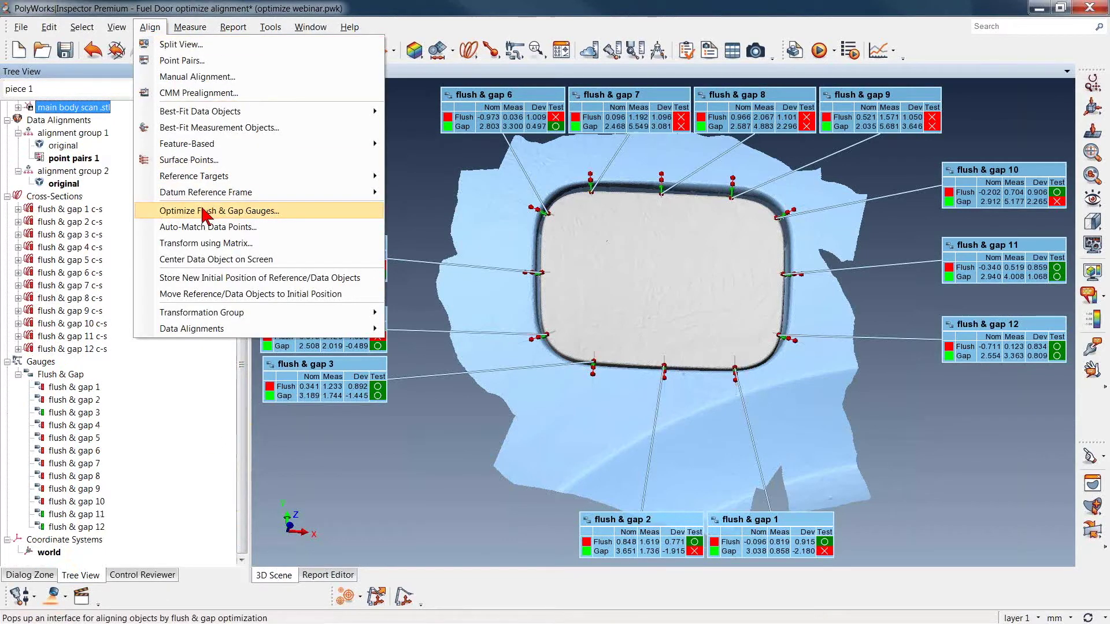
pyautogui.click(217, 416)
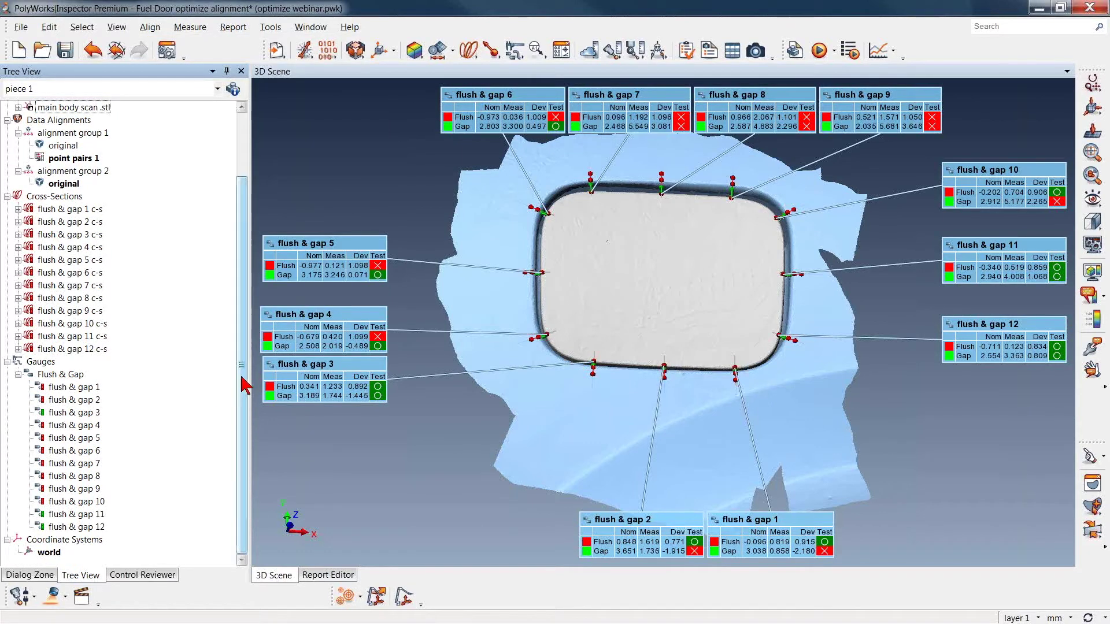
# Optimize the alignment using flush & gap gauges 1 to 12, with maximum deviations of 1.000 for flush and 1.500 for gap
pyautogui.moveTo(127, 389); pyautogui.dragTo(65, 538)
pyautogui.rightClick(74, 454)
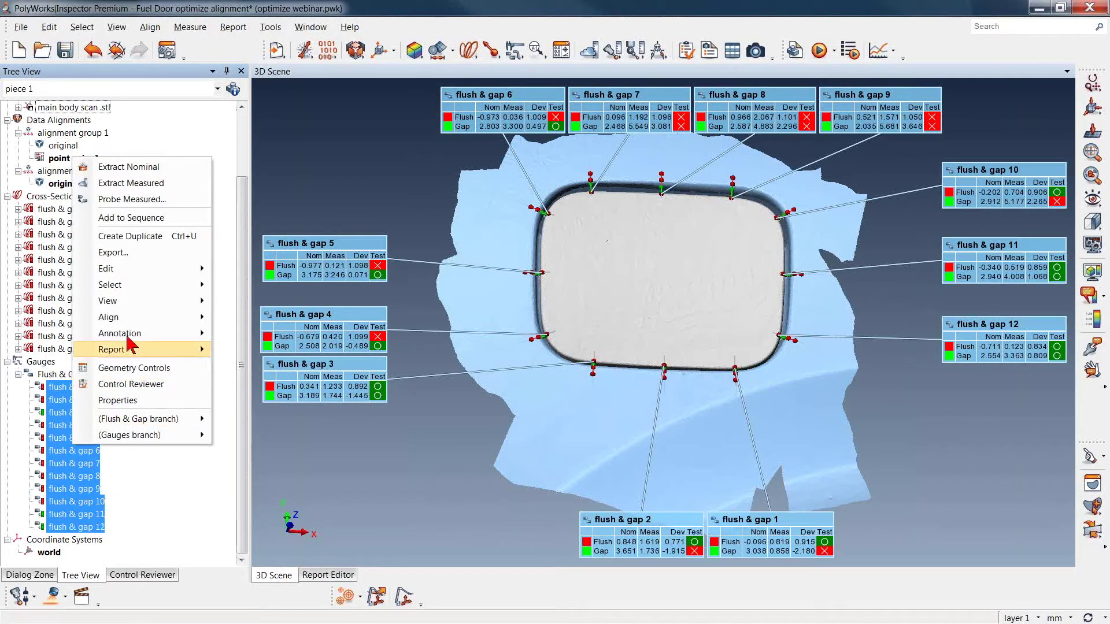
pyautogui.moveTo(137, 317)
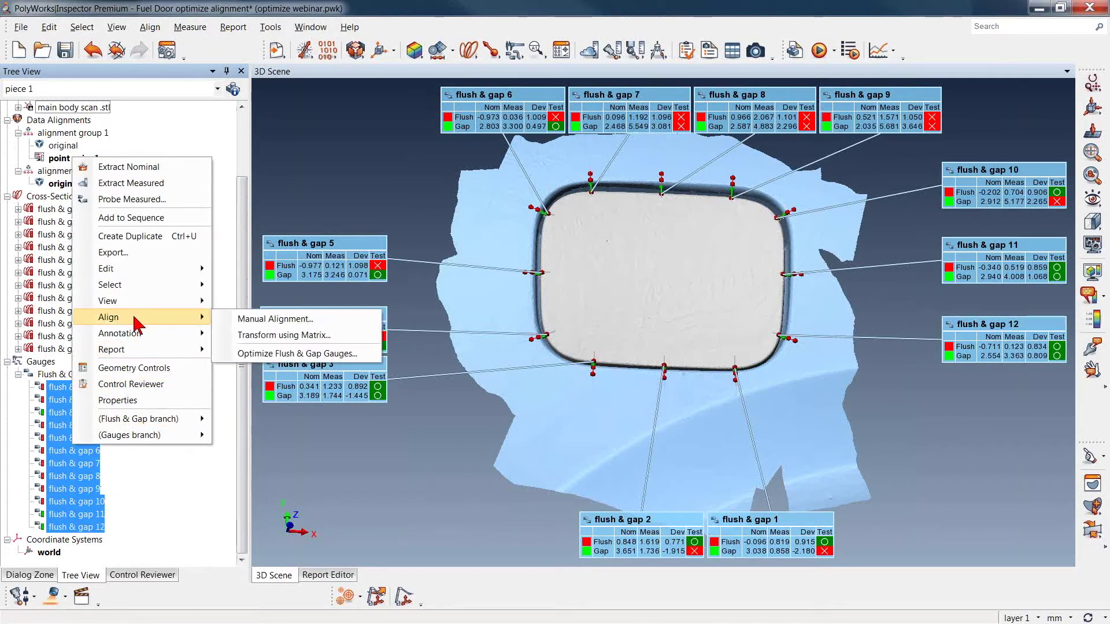
pyautogui.click(258, 353)
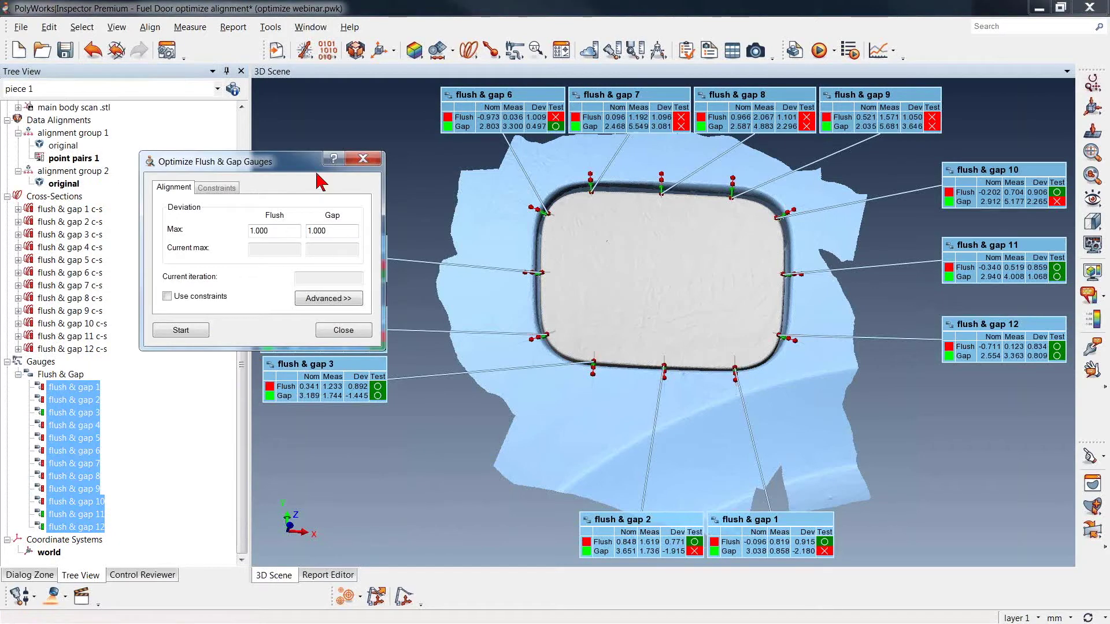
pyautogui.moveTo(295, 167); pyautogui.dragTo(333, 164)
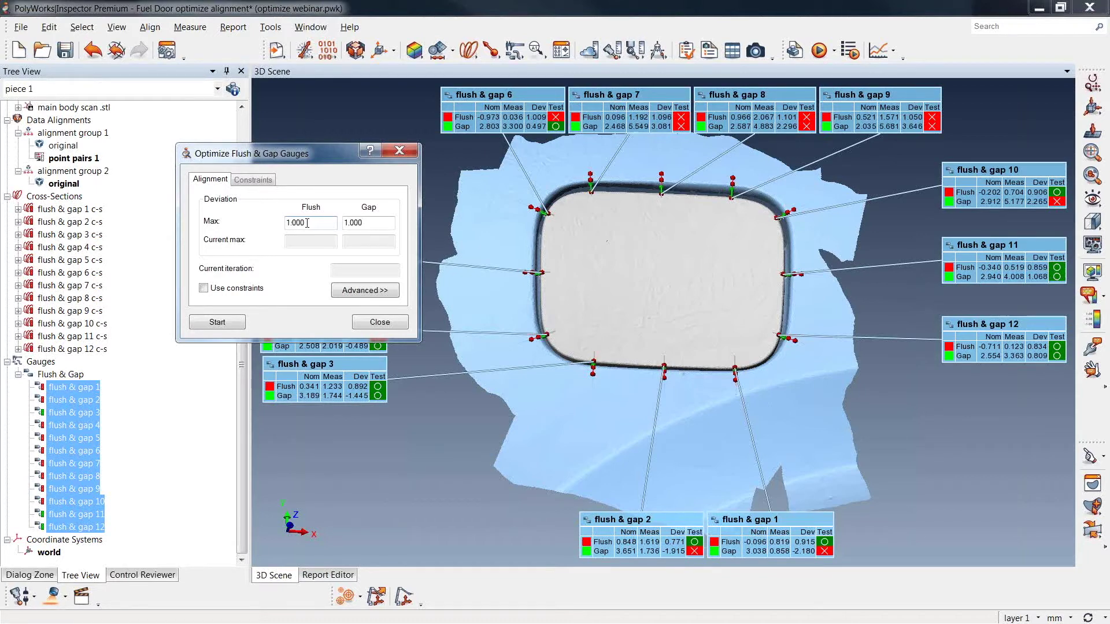
pyautogui.press('Tab')
pyautogui.write('1.6')
pyautogui.click(217, 322)
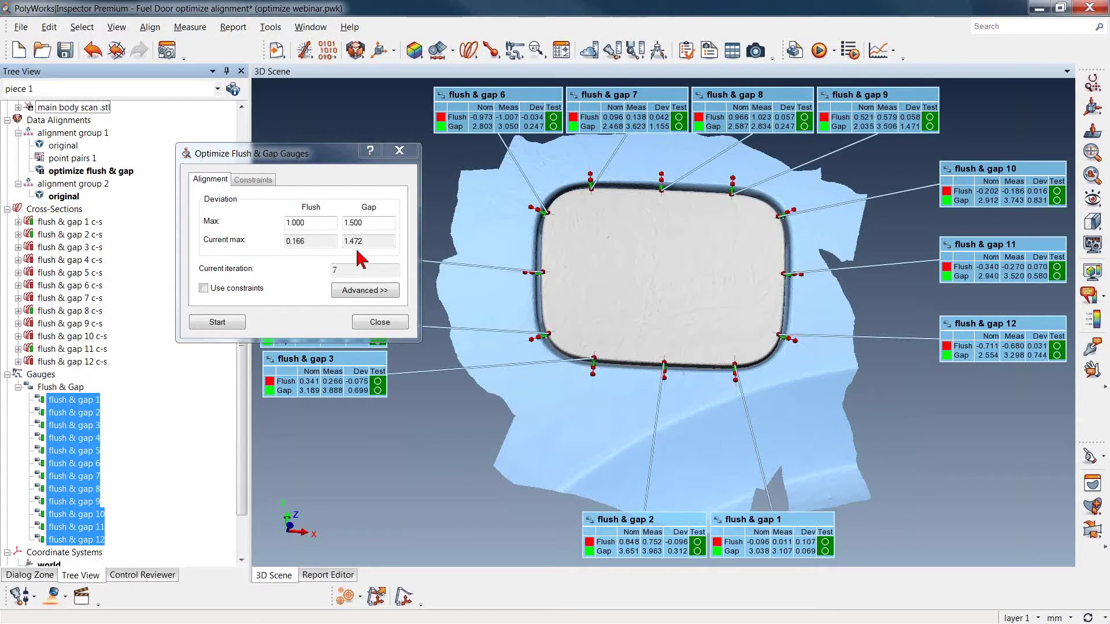
pyautogui.click(377, 323)
# Open the formatted report "report 1"
pyautogui.moveTo(797, 347)
pyautogui.mouseDown(button='middle')
pyautogui.moveTo(782, 353)
pyautogui.moveTo(790, 372)
pyautogui.moveTo(741, 346)
pyautogui.mouseUp(button='middle')
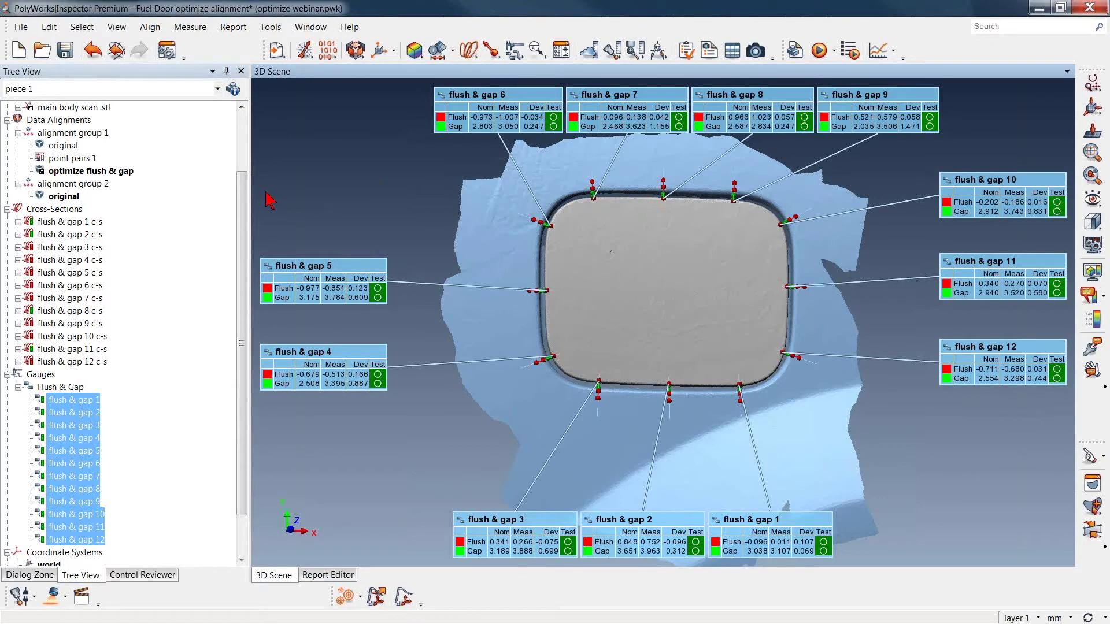
pyautogui.moveTo(242, 193); pyautogui.dragTo(245, 309)
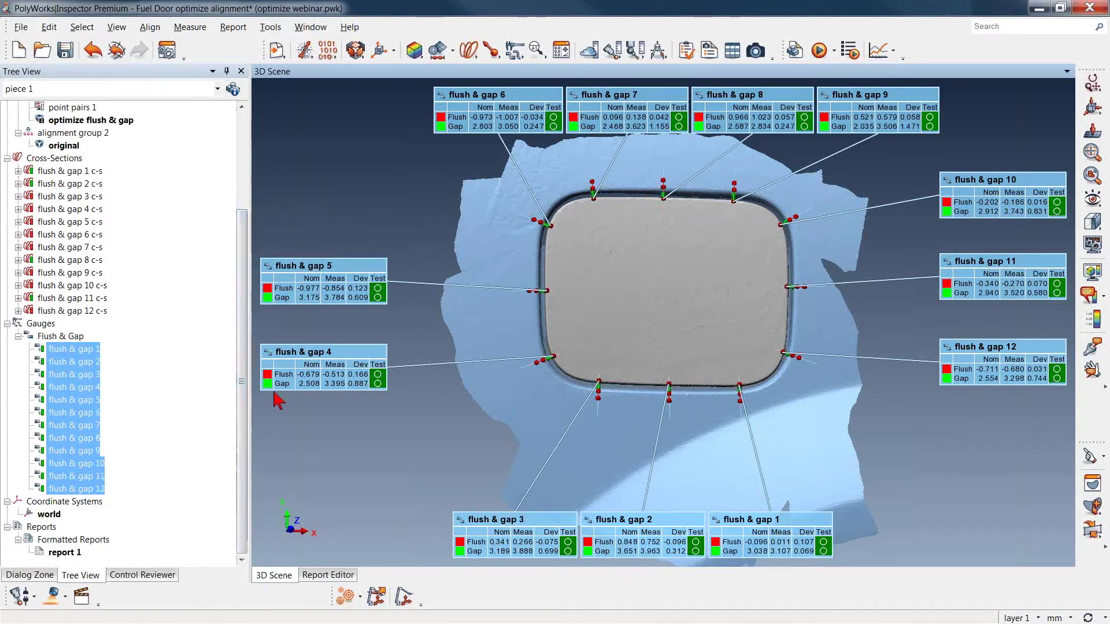
pyautogui.doubleClick(73, 554)
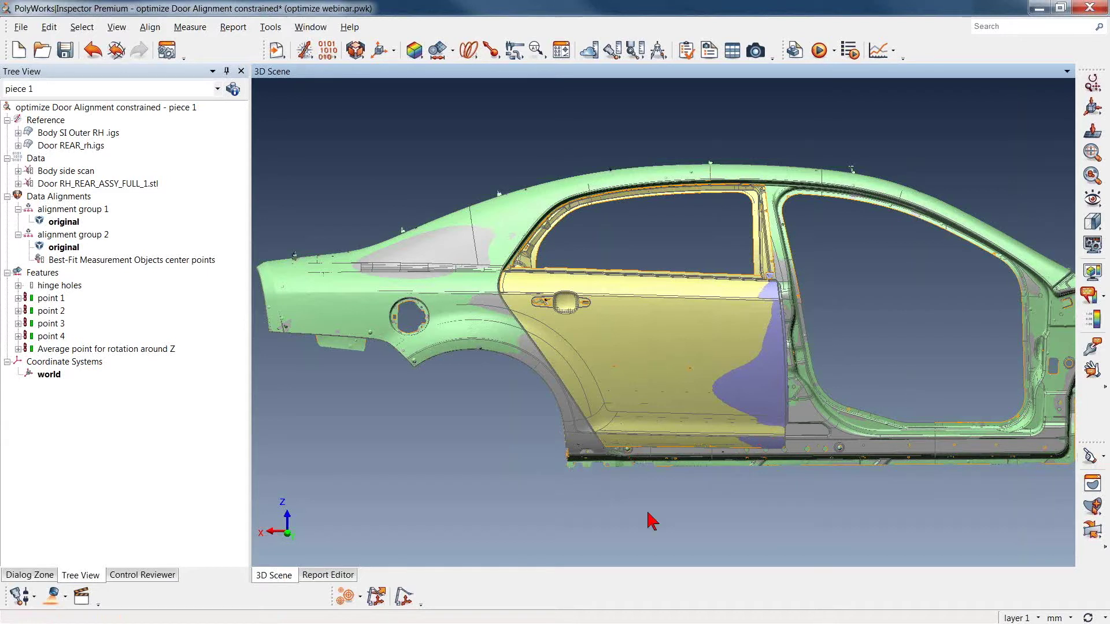
# Hide the reference objects and inspect the fit between the rear door scan and the body side scan
pyautogui.middleClick(45, 120)
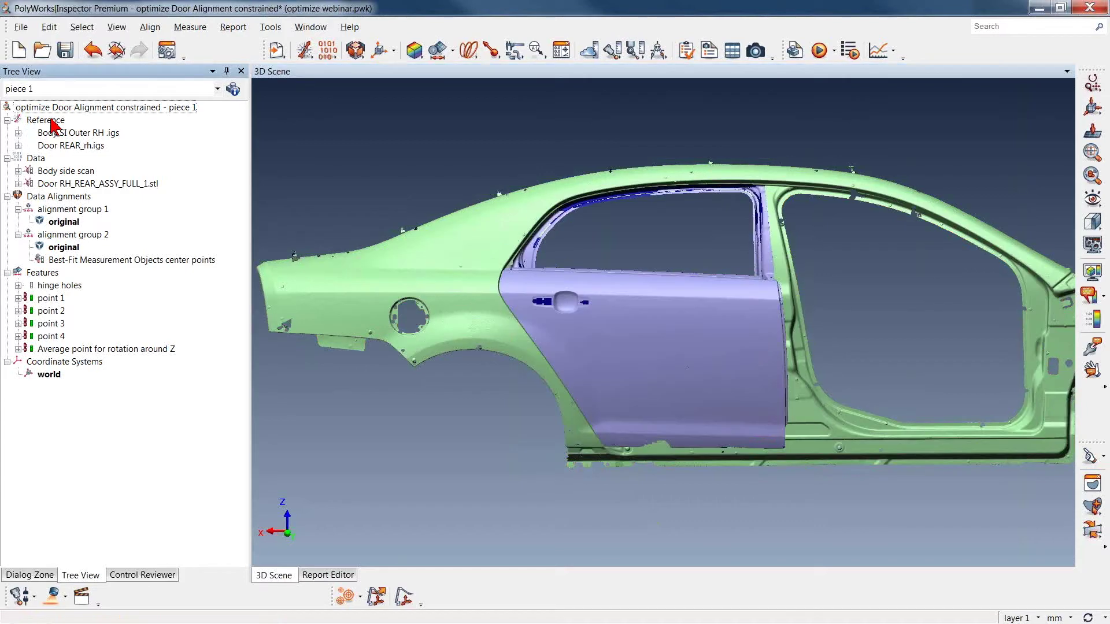
pyautogui.moveTo(504, 296); pyautogui.dragTo(488, 278)
pyautogui.moveTo(679, 354); pyautogui.dragTo(627, 302)
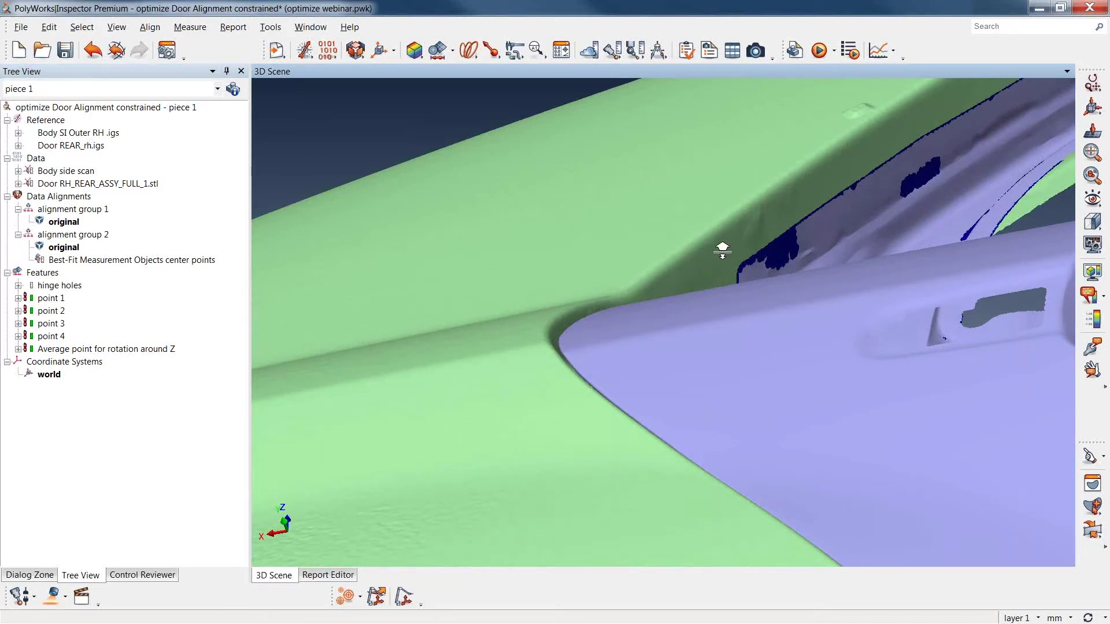
pyautogui.moveTo(720, 262); pyautogui.dragTo(775, 389, button='right')
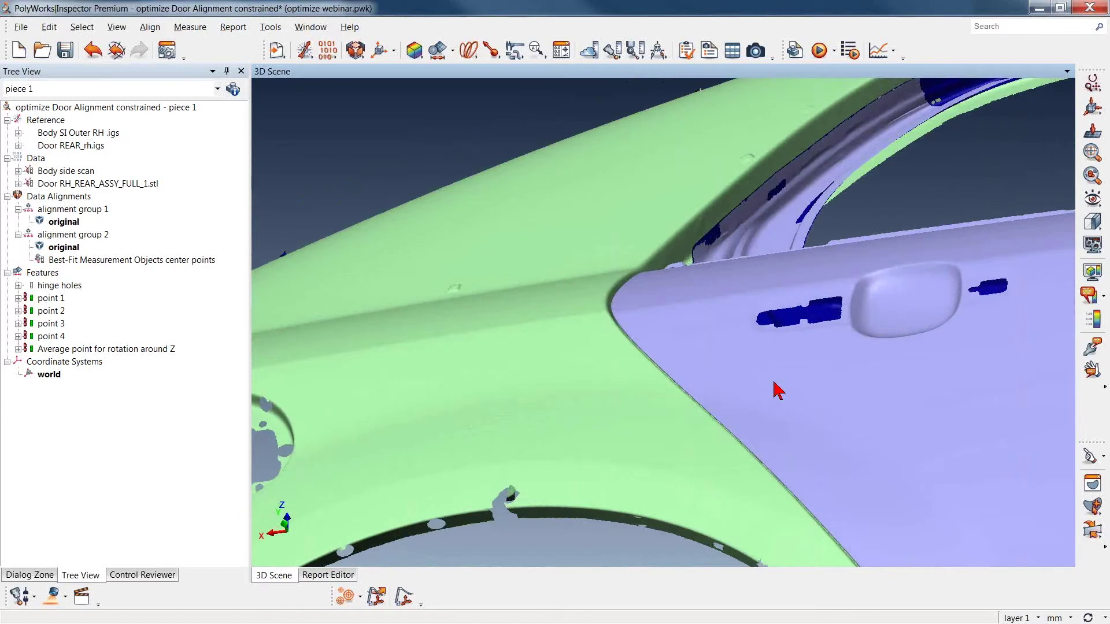
pyautogui.scroll(-5, 775, 393)
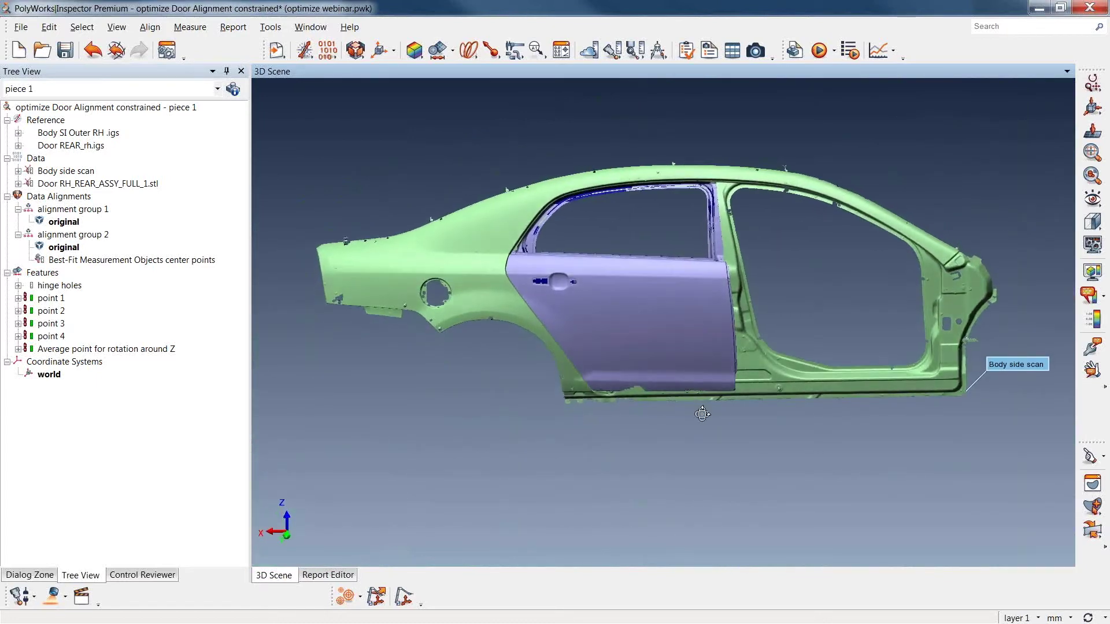
pyautogui.moveTo(661, 319); pyautogui.dragTo(681, 328, button='middle')
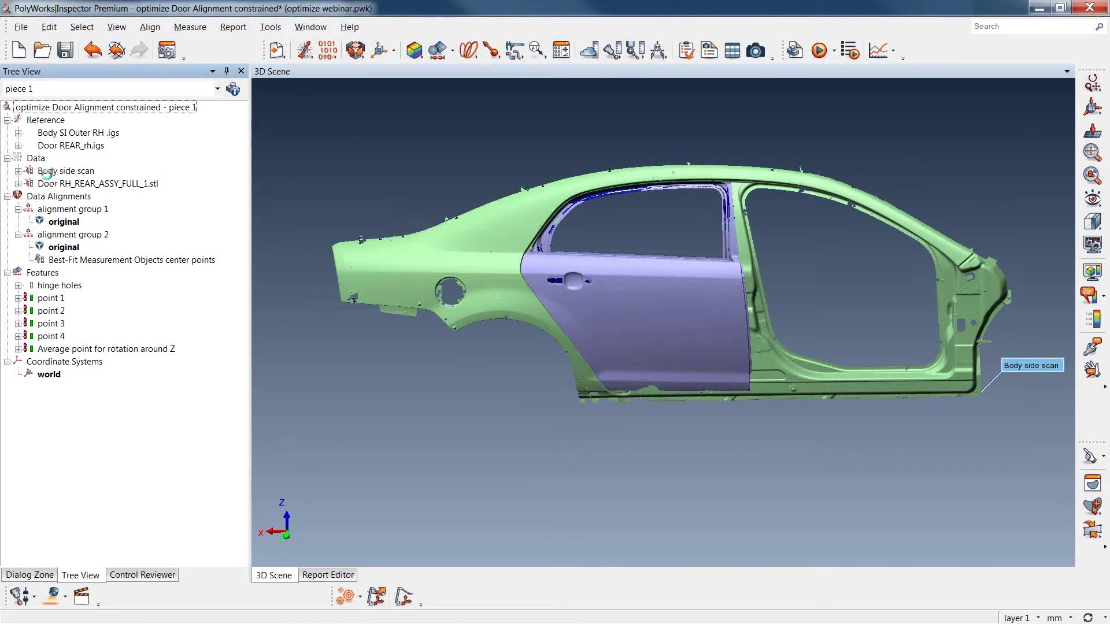
# Hide the body side scan, show the Door REAR_rh.igs reference object, and display the hinge hole points on the door's hinge side
pyautogui.middleClick(58, 171)
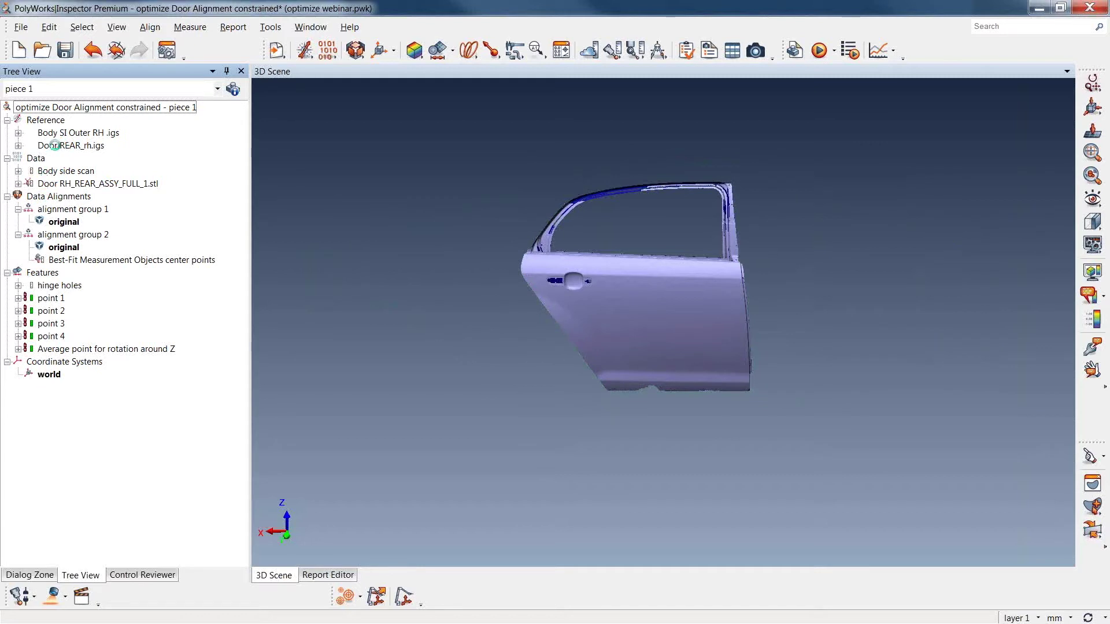
pyautogui.middleClick(58, 145)
pyautogui.moveTo(683, 330); pyautogui.dragTo(793, 389)
pyautogui.moveTo(708, 317); pyautogui.dragTo(689, 277)
pyautogui.moveTo(698, 244); pyautogui.dragTo(673, 196, button='middle')
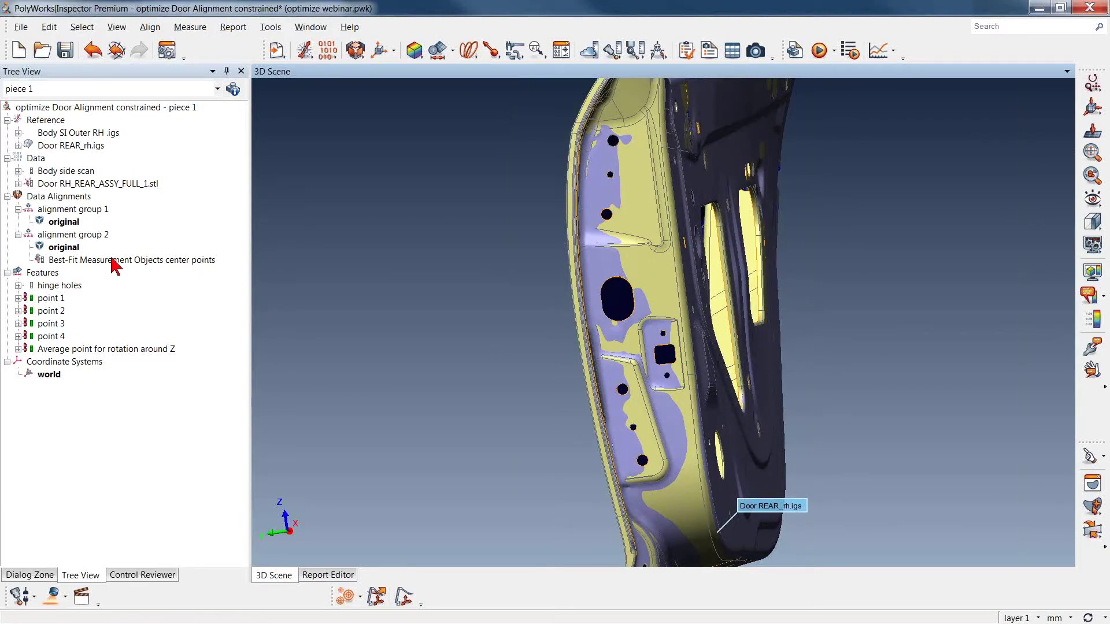
pyautogui.click(72, 285)
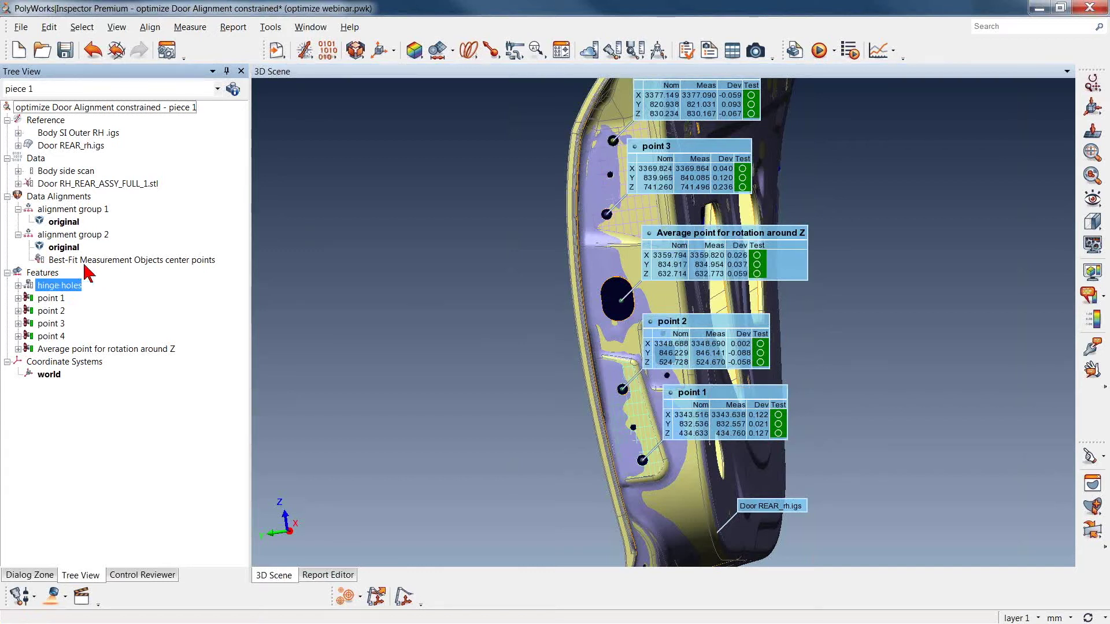
# Make "Best-Fit Measurement Objects center points" the active data alignment of alignment group 2
pyautogui.click(102, 261)
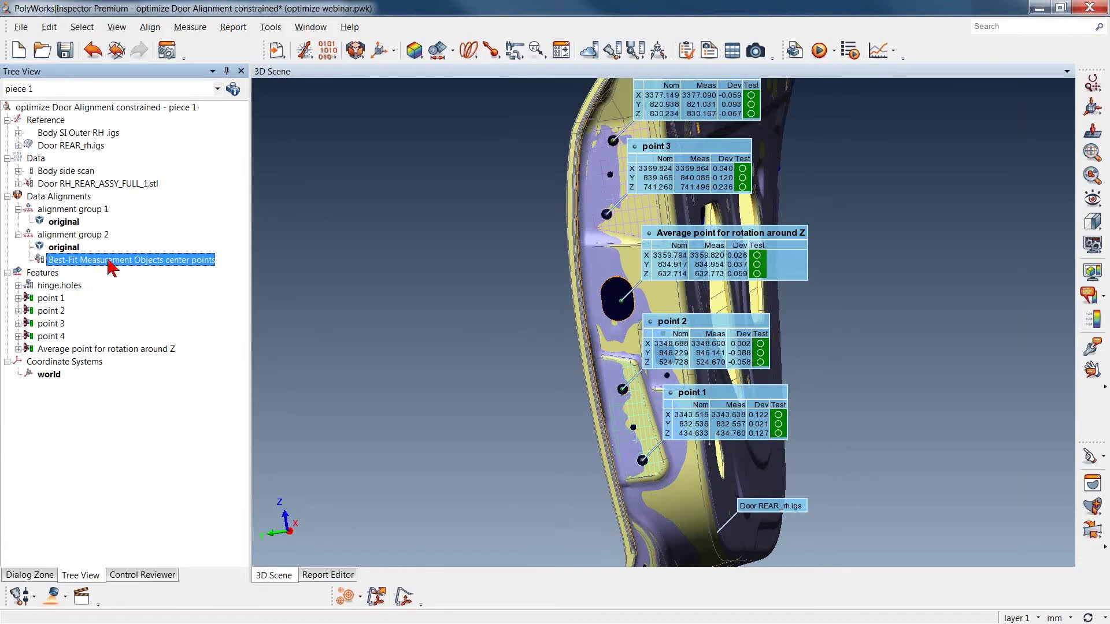
pyautogui.rightClick(111, 268)
pyautogui.click(134, 270)
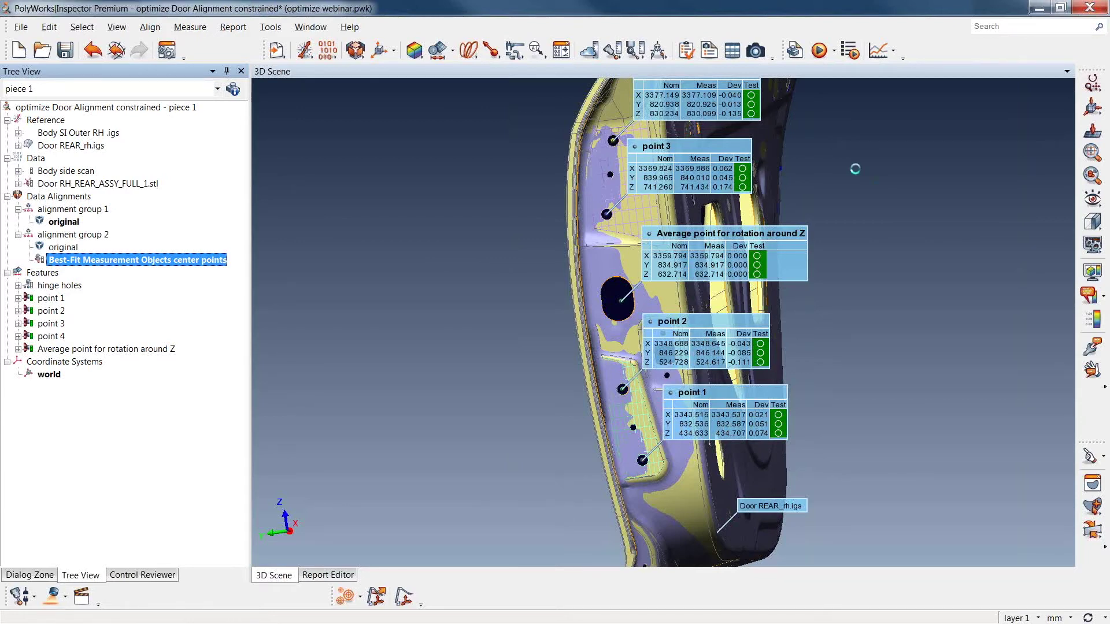
# Hide the rear door reference object and show the body side scan together with the door scan
pyautogui.scroll(-5, 865, 255)
pyautogui.moveTo(659, 347)
pyautogui.mouseDown()
pyautogui.moveTo(753, 343)
pyautogui.moveTo(716, 386)
pyautogui.moveTo(745, 384)
pyautogui.moveTo(716, 366)
pyautogui.mouseUp()
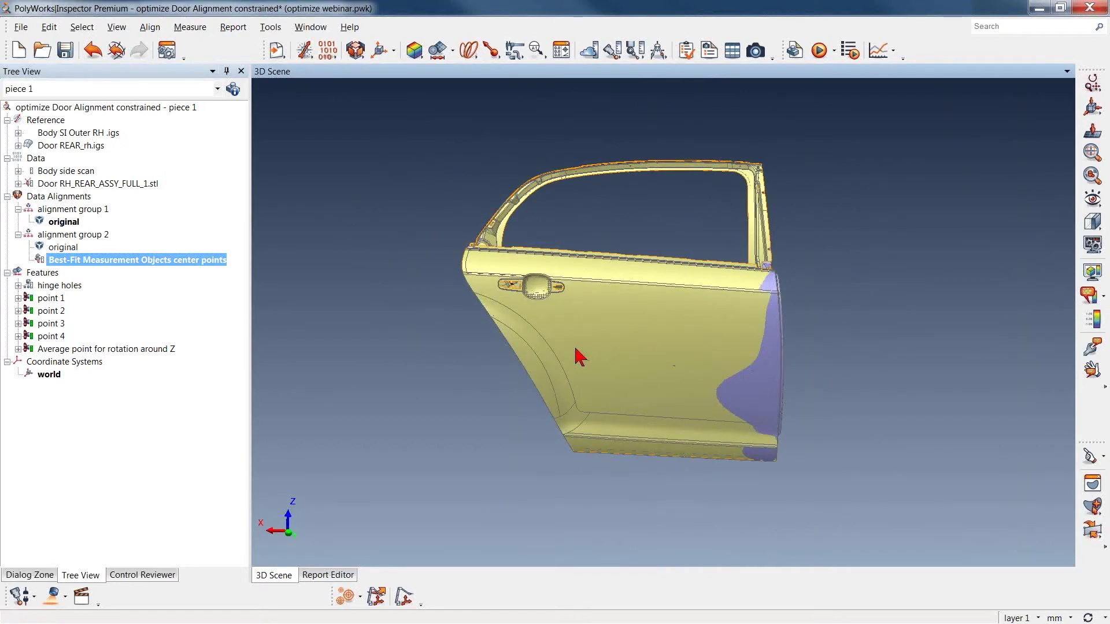
pyautogui.moveTo(584, 358); pyautogui.dragTo(610, 372, button='middle')
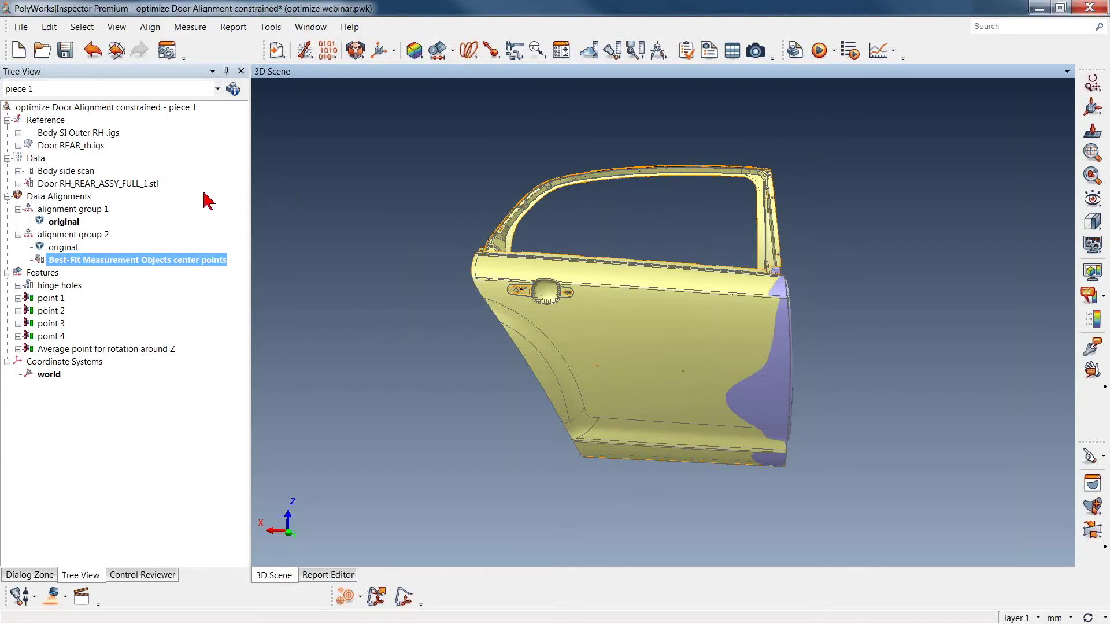
pyautogui.middleClick(84, 145)
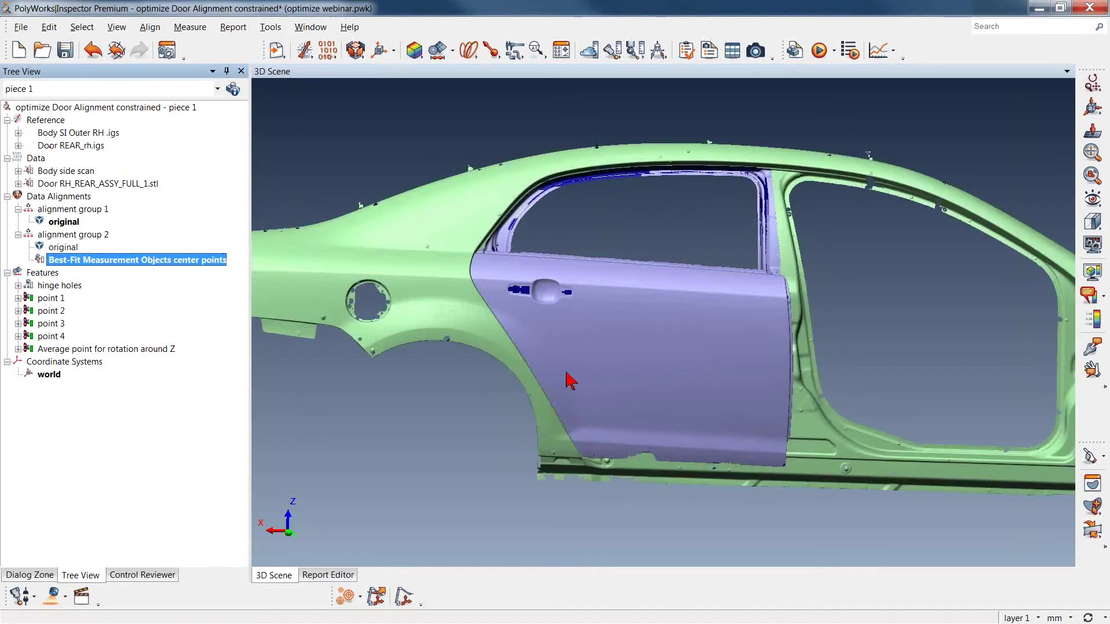
pyautogui.moveTo(570, 355); pyautogui.dragTo(599, 363, button='middle')
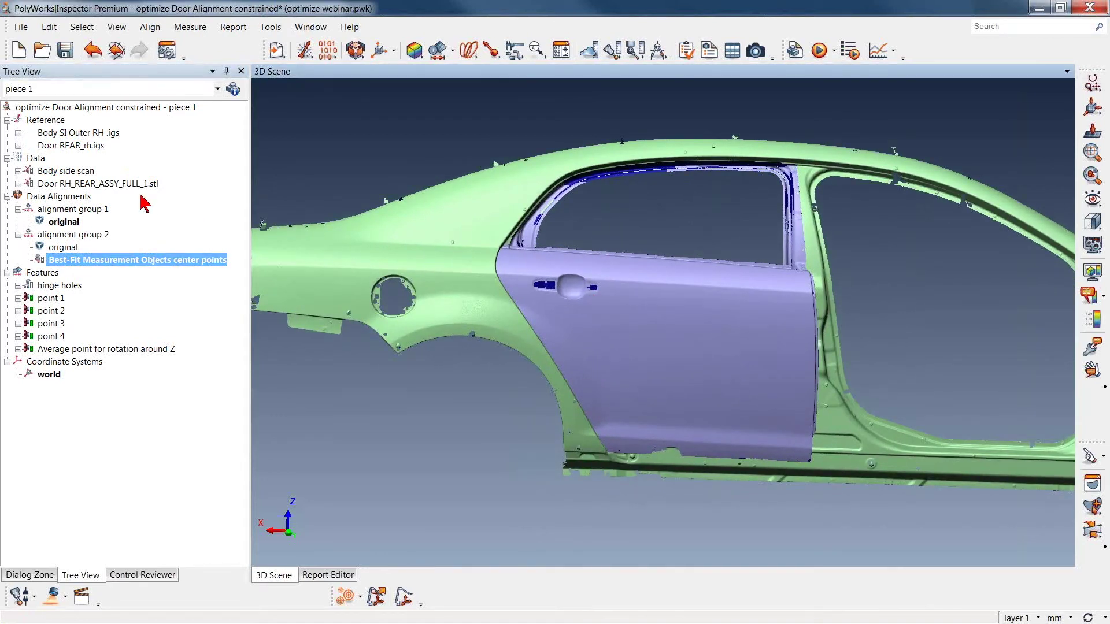
# Lock the body side scan
pyautogui.click(82, 171)
pyautogui.rightClick(82, 172)
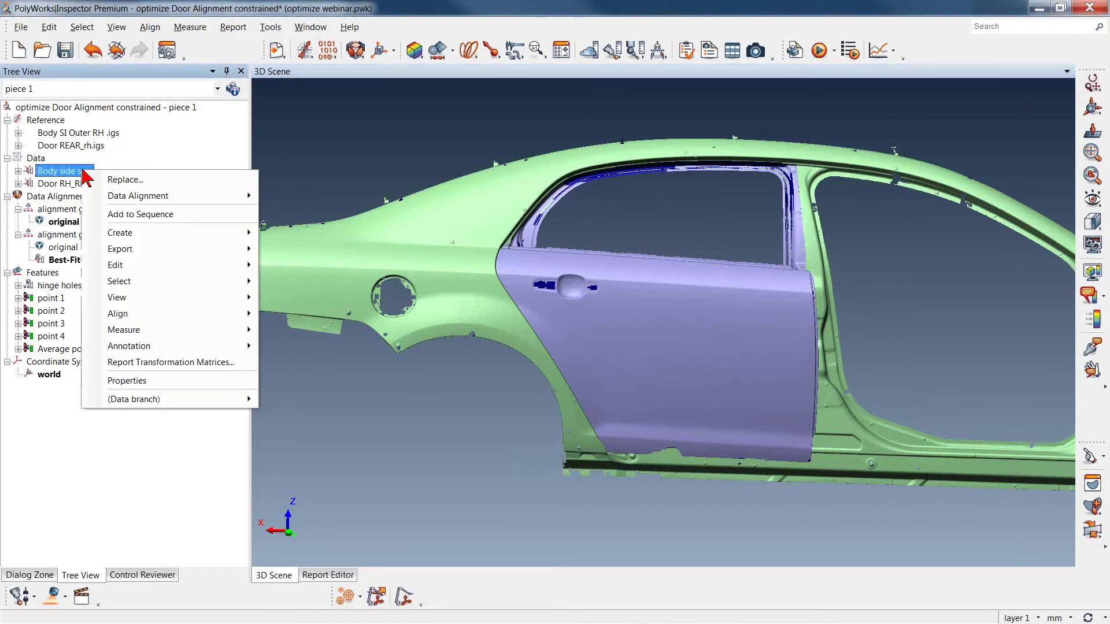
pyautogui.moveTo(164, 265)
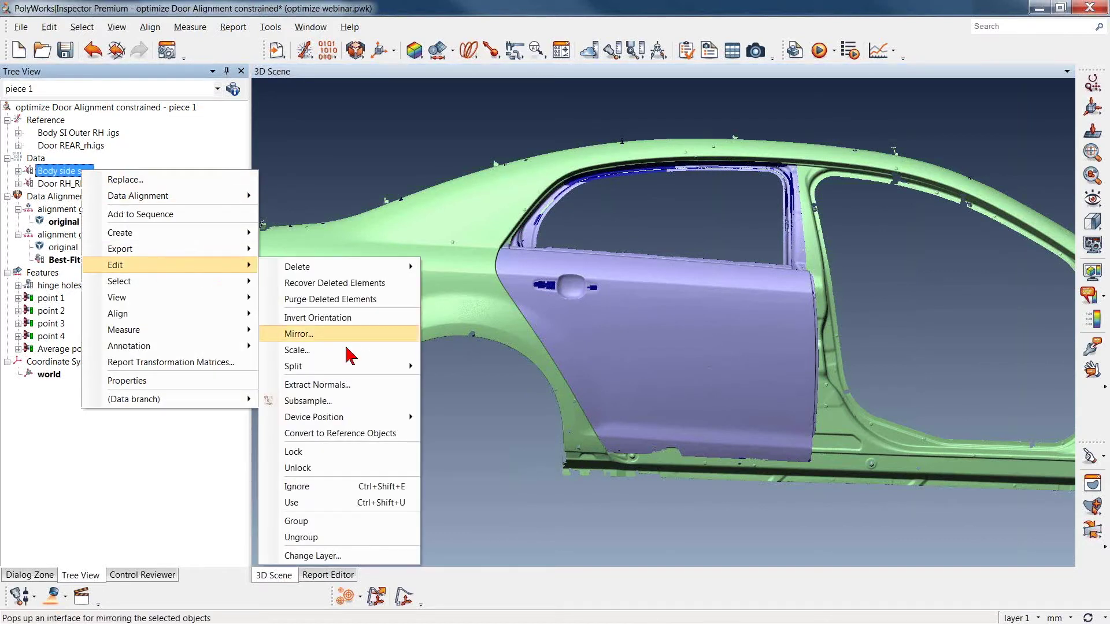
pyautogui.click(358, 451)
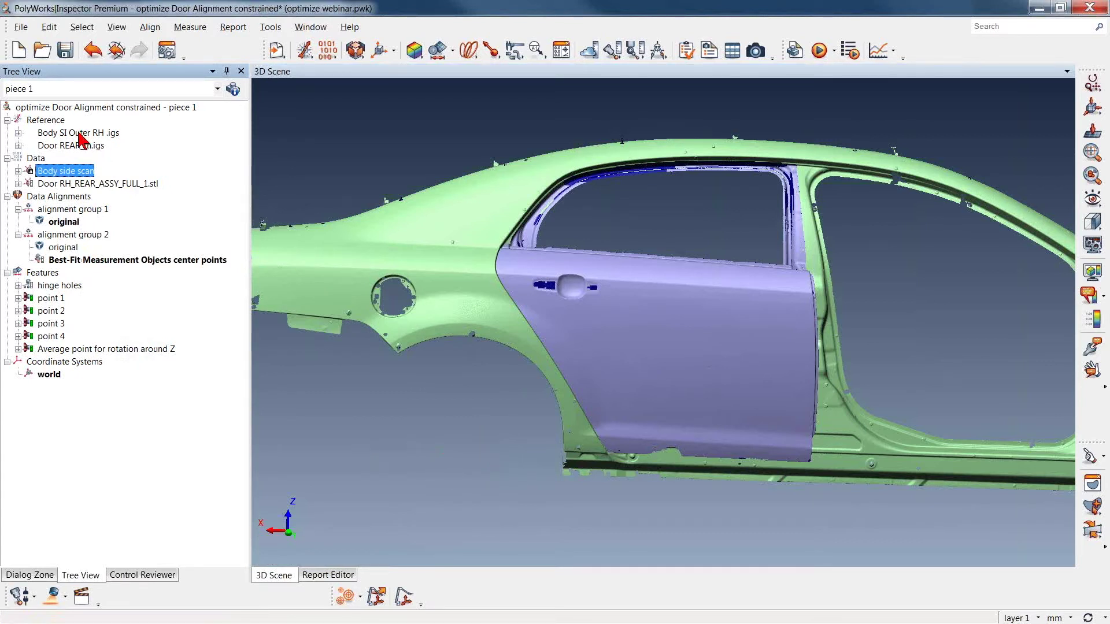
# Start creating flush and gap gauges with the From Text File method and Points & Gap Vectors as file contents
pyautogui.click(514, 51)
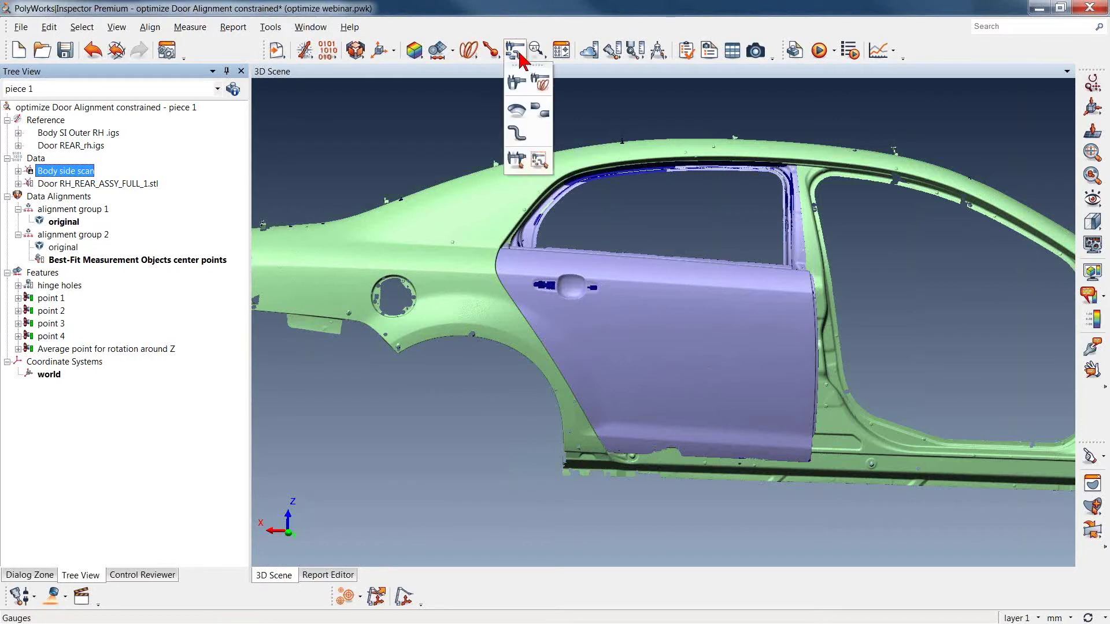
pyautogui.click(540, 111)
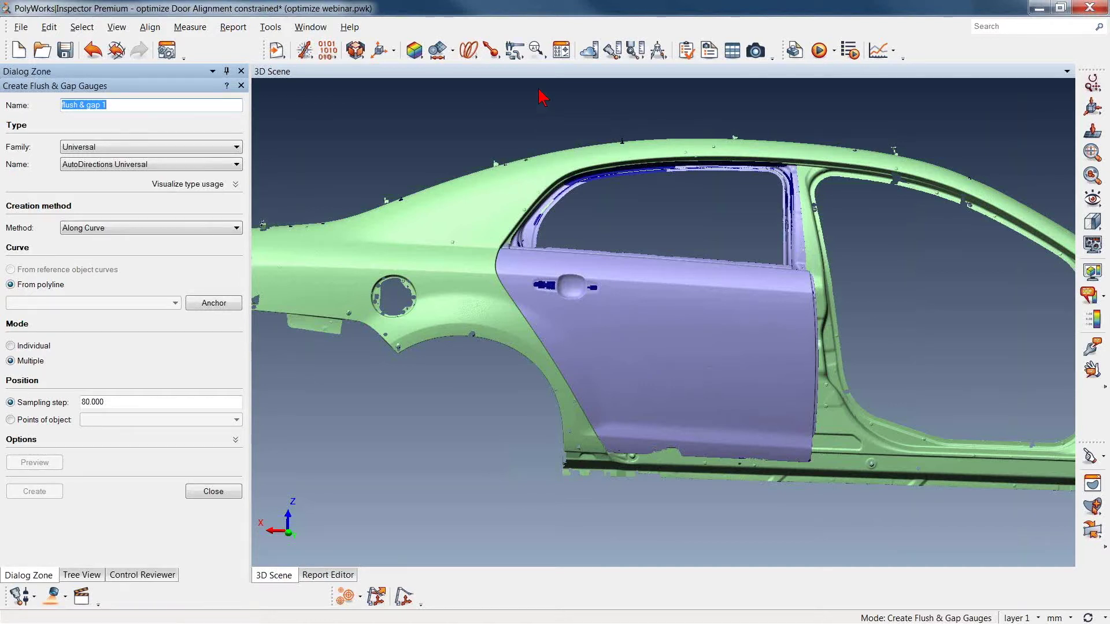
pyautogui.click(236, 228)
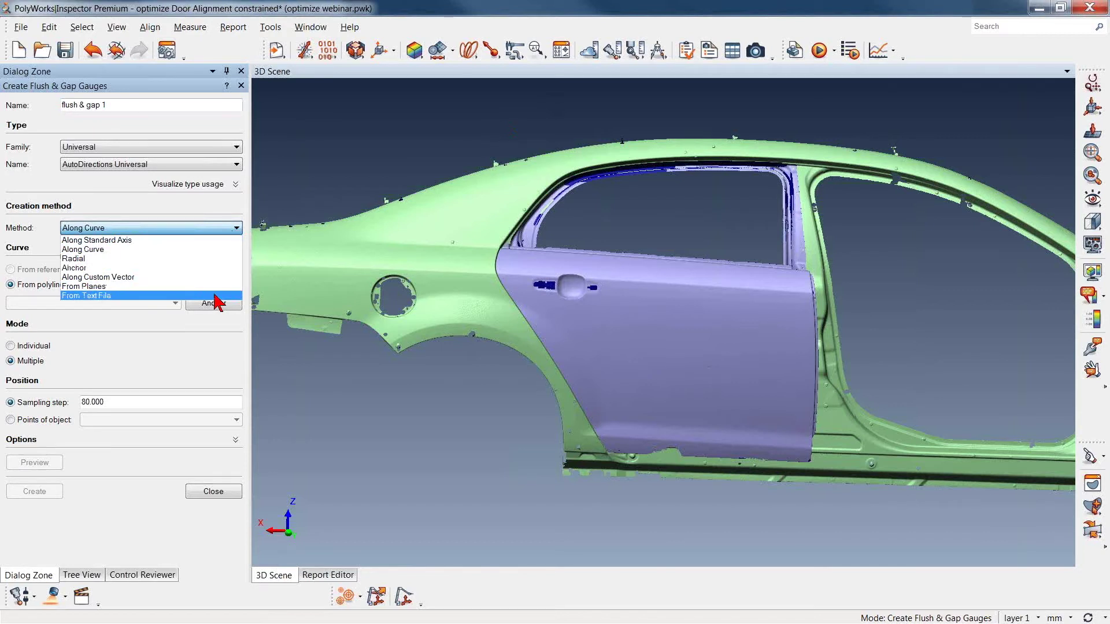
pyautogui.click(215, 295)
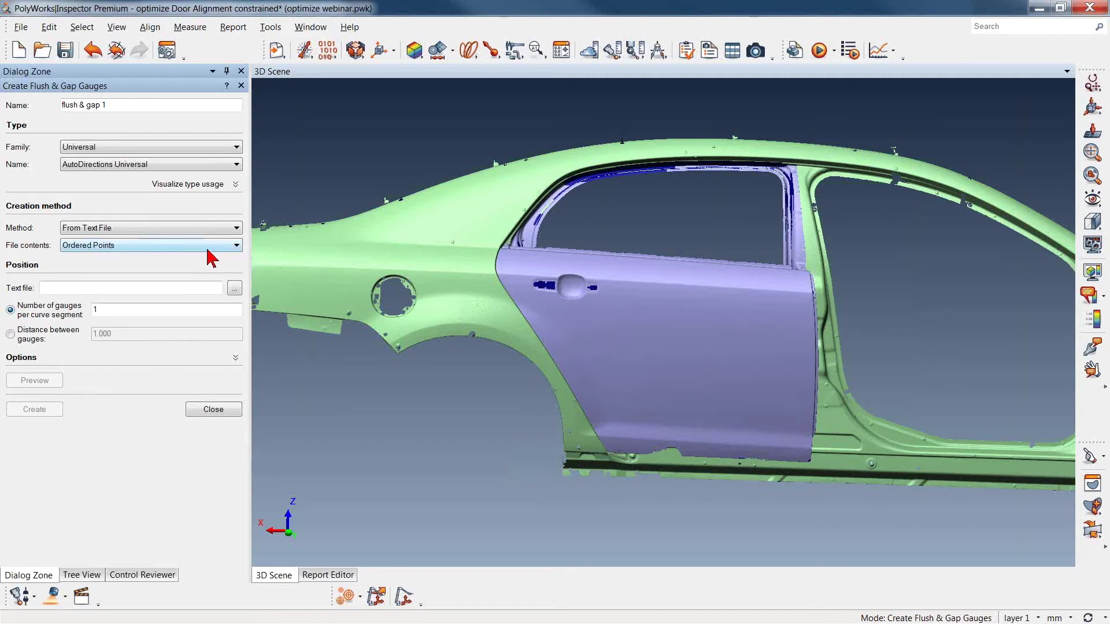
pyautogui.click(216, 254)
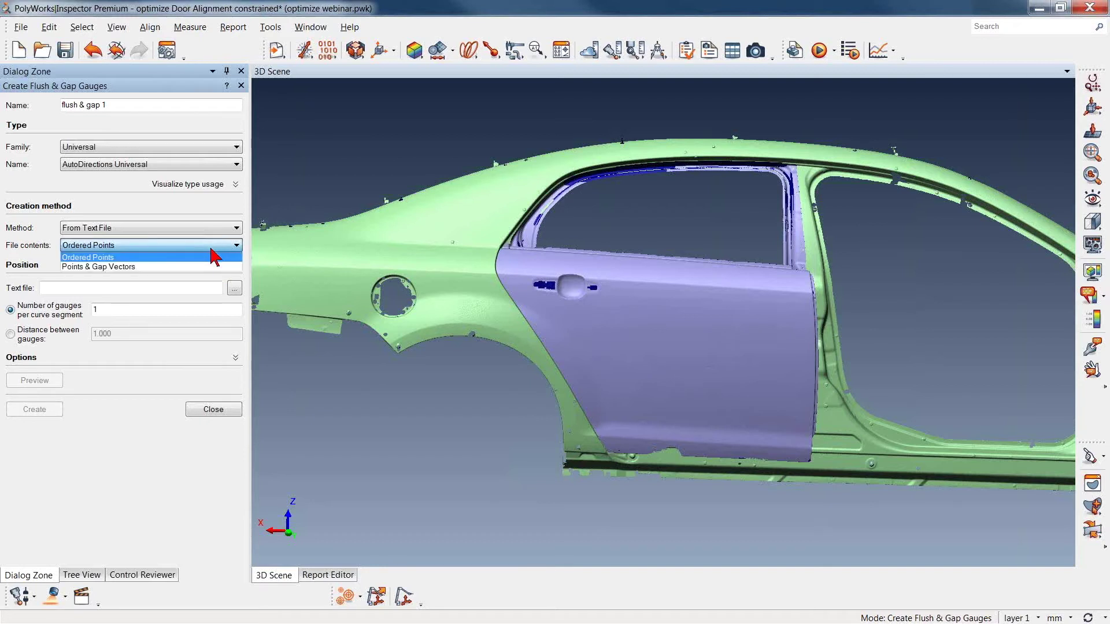
pyautogui.click(213, 269)
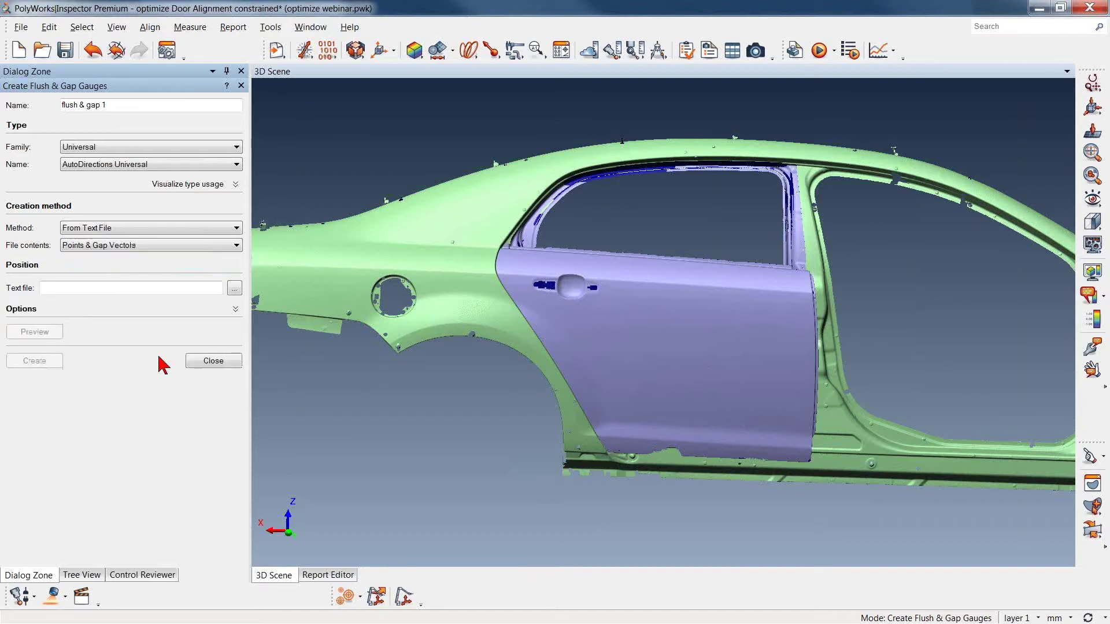
# Load "flush and gap door panel.txt" as the gauge source file, using the Points + Gap Vectors import template
pyautogui.click(234, 288)
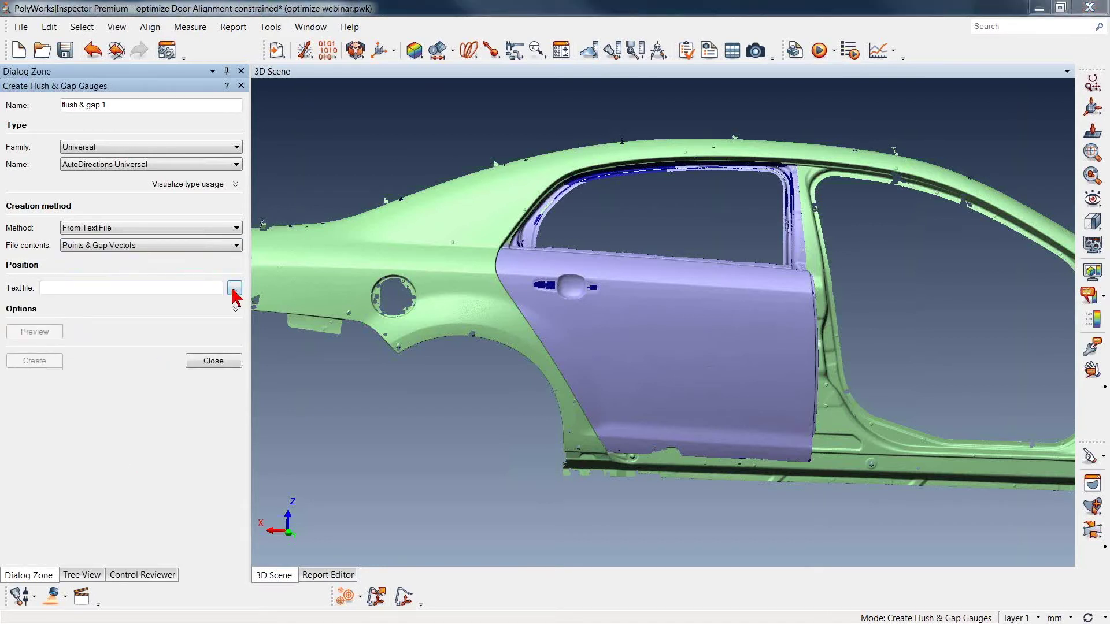
pyautogui.click(661, 210)
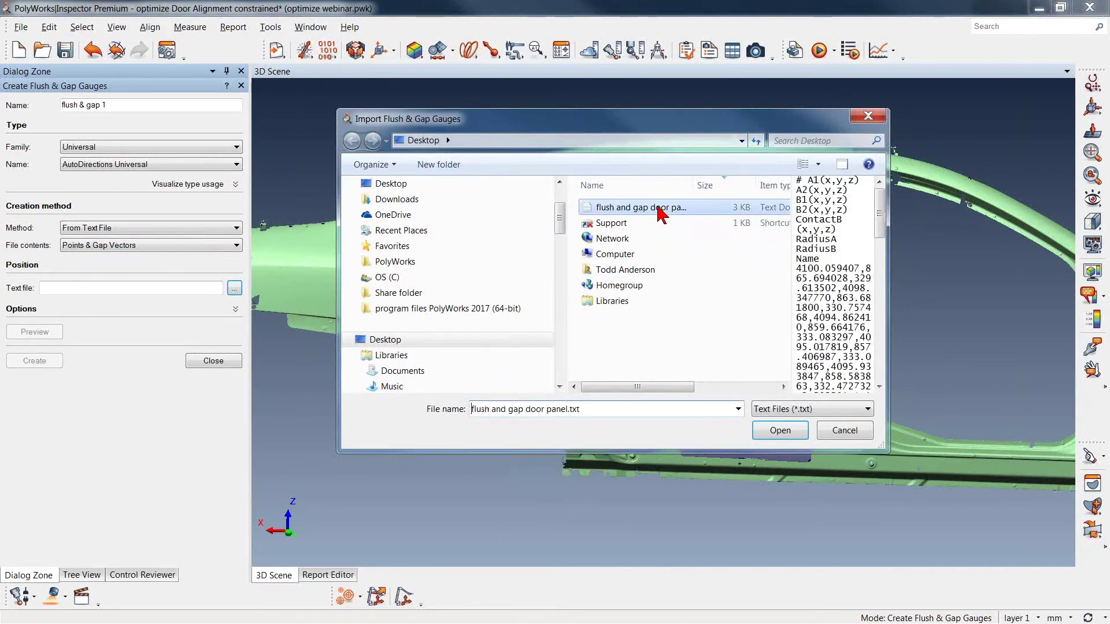
pyautogui.click(775, 431)
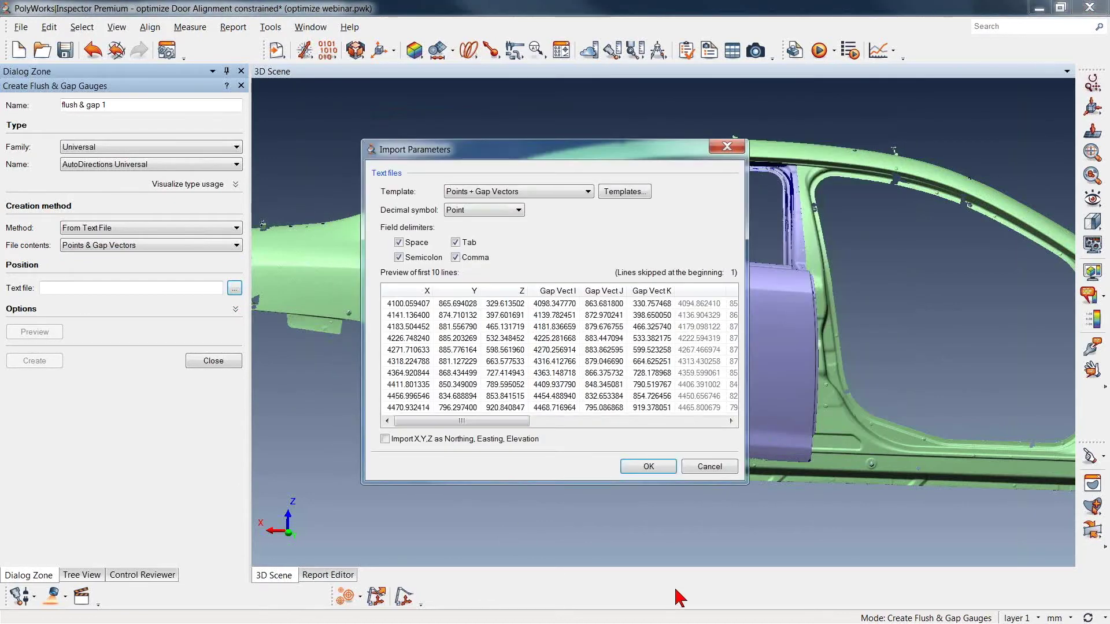
pyautogui.click(649, 468)
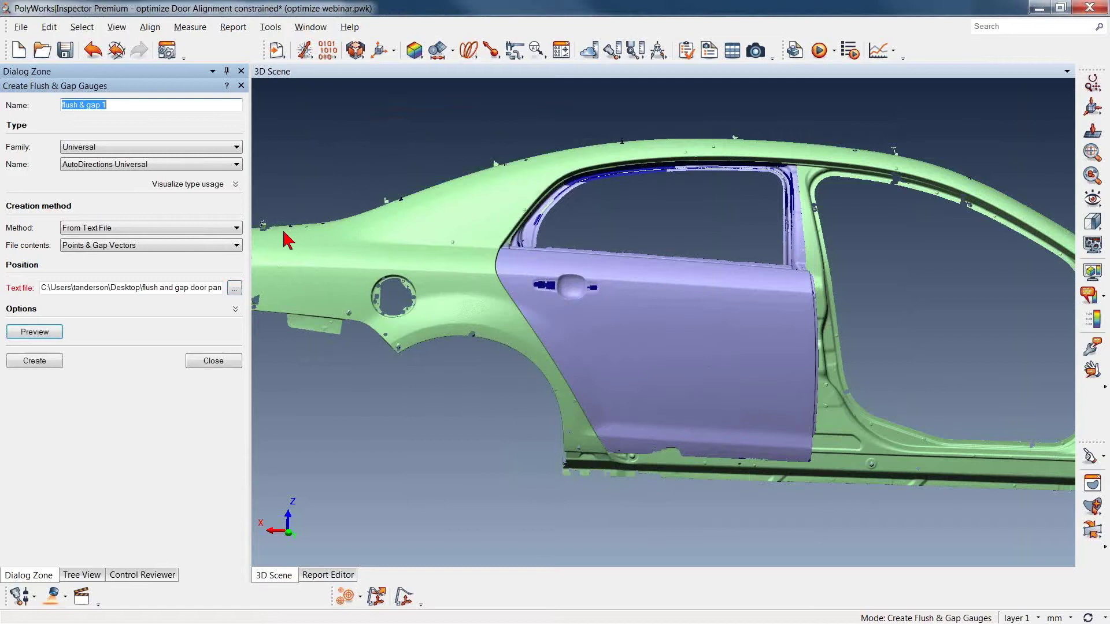
# Preview and create the flush and gap gauges from the text file along the door's rear edge, checking the extraction message details
pyautogui.click(52, 333)
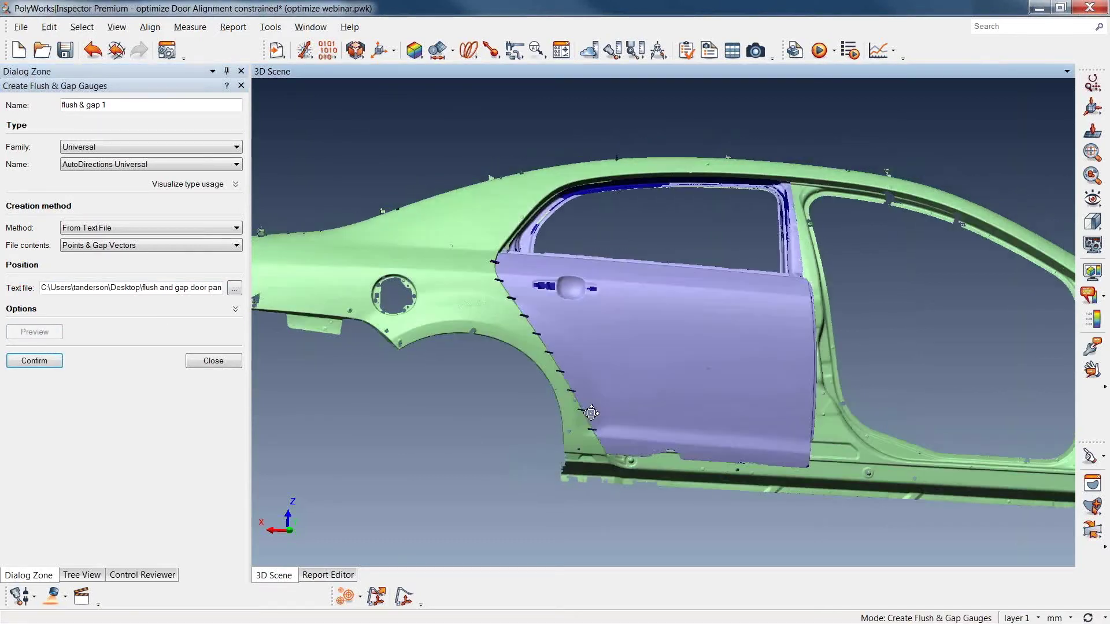
pyautogui.moveTo(592, 282); pyautogui.dragTo(513, 222)
pyautogui.scroll(3, 513, 222)
pyautogui.scroll(3, 513, 222)
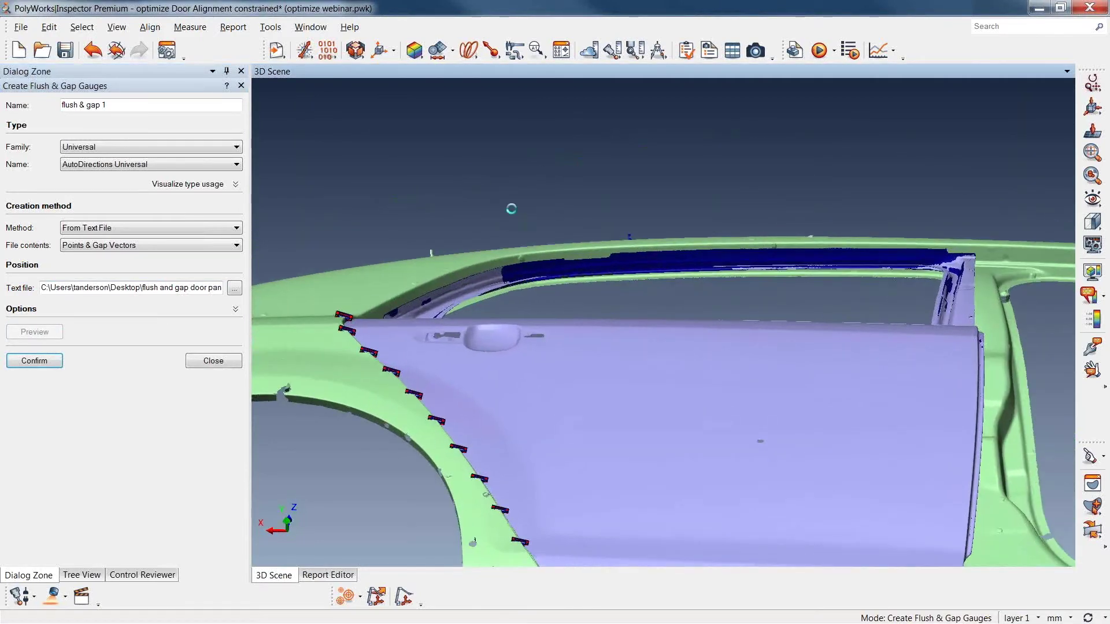
pyautogui.click(22, 360)
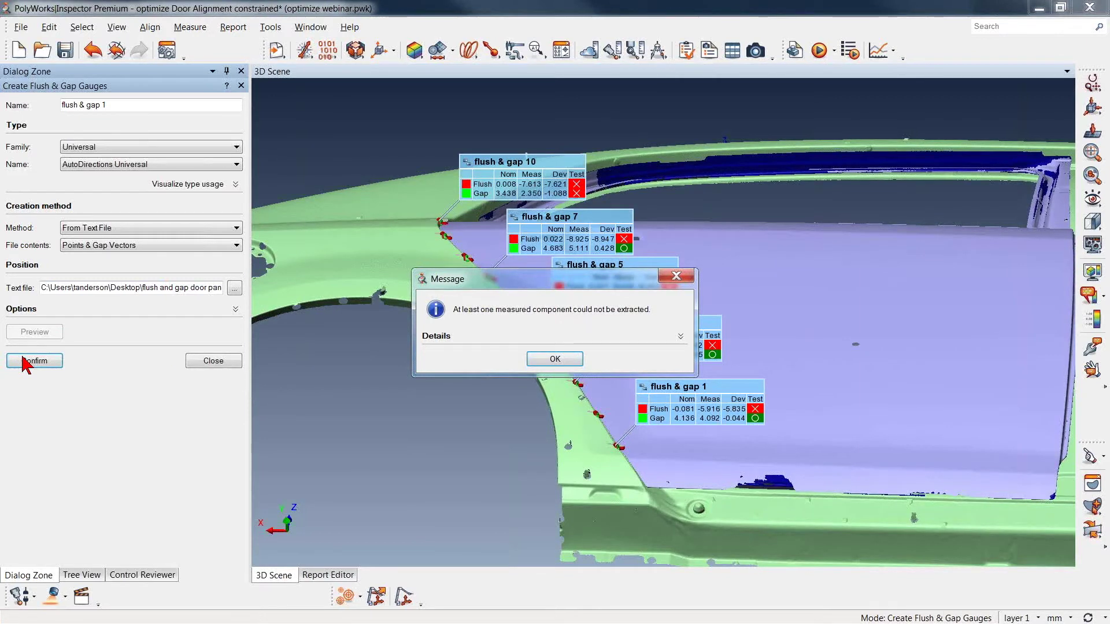
pyautogui.click(679, 337)
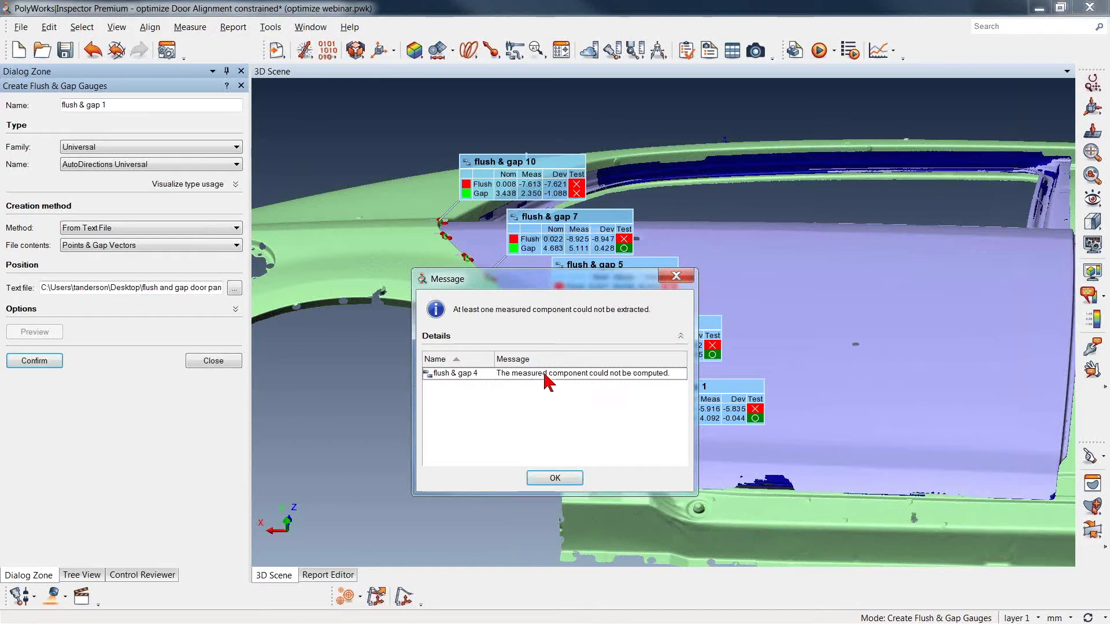
pyautogui.click(552, 478)
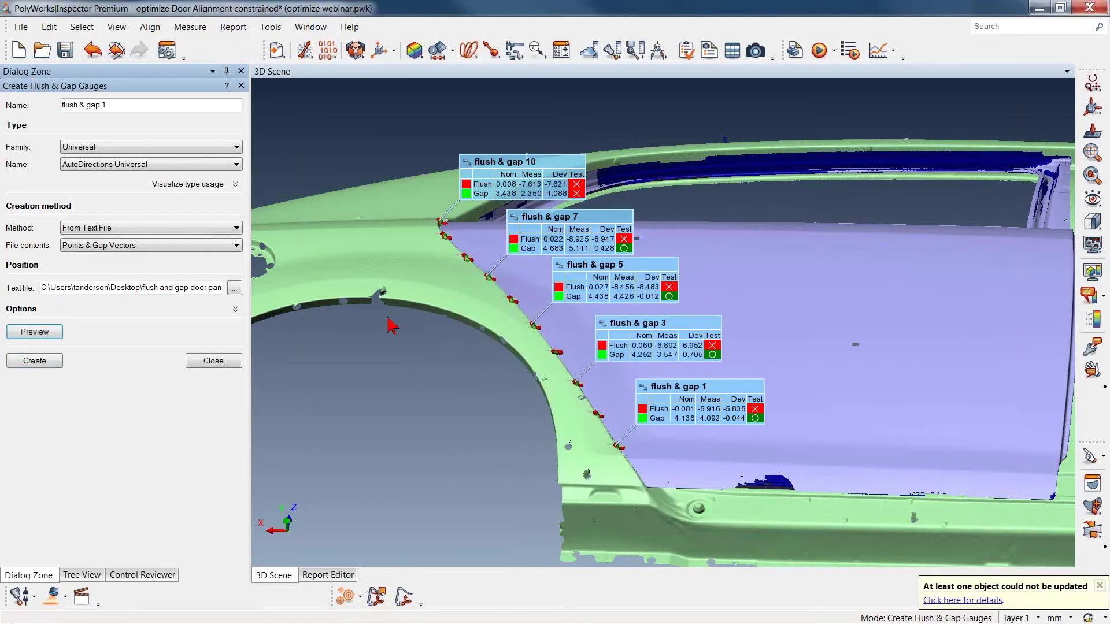
pyautogui.click(213, 361)
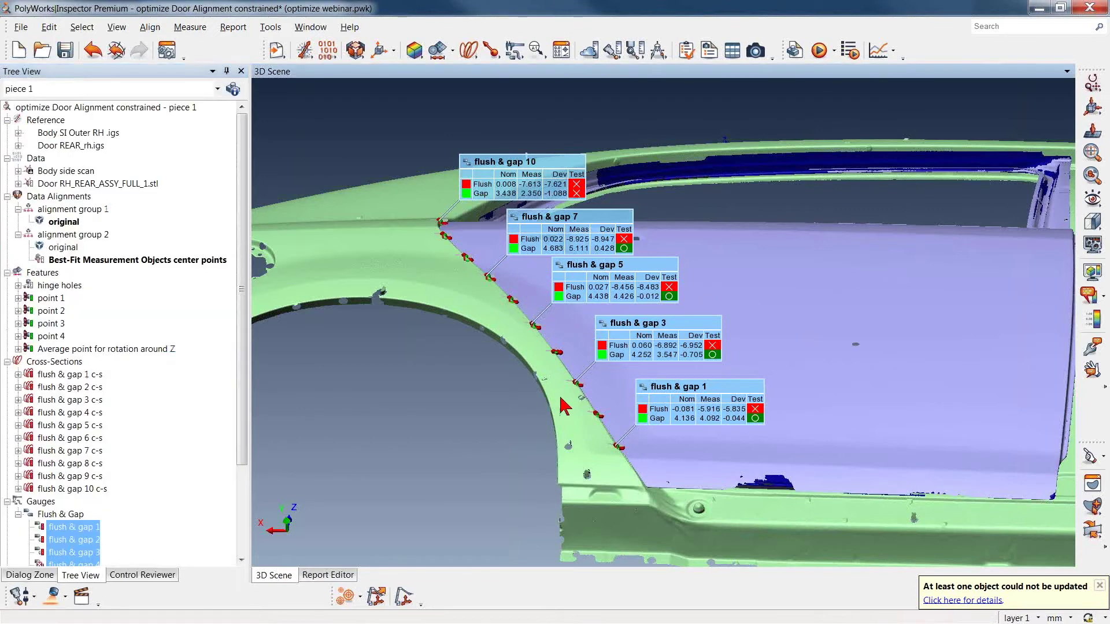
# Edit the measurement zones of flush & gap 4, shifting the small zone at the gap to capture the measured door edge
pyautogui.moveTo(594, 391); pyautogui.dragTo(519, 310)
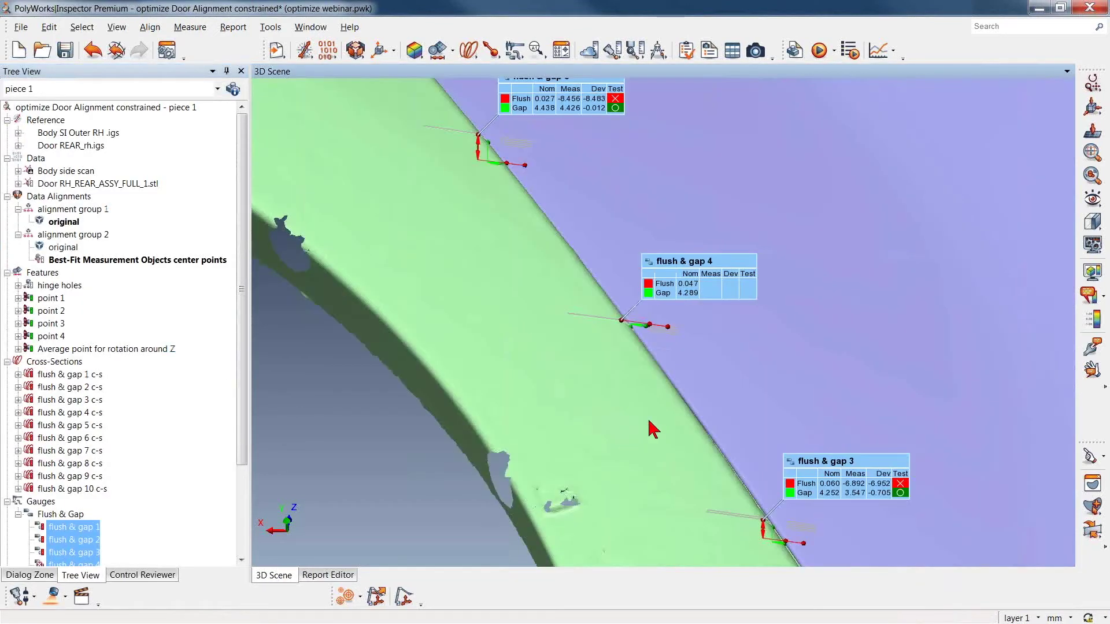
pyautogui.moveTo(639, 433); pyautogui.dragTo(593, 437, button='middle')
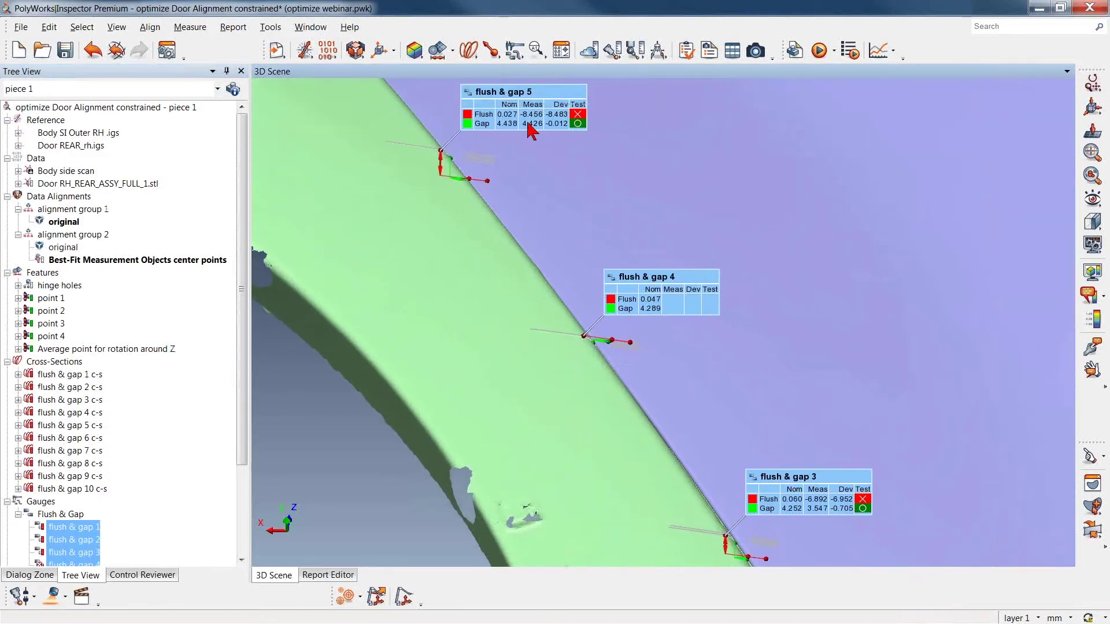
pyautogui.moveTo(652, 490); pyautogui.dragTo(812, 435)
pyautogui.moveTo(812, 435); pyautogui.dragTo(609, 314, button='right')
pyautogui.moveTo(624, 370); pyautogui.dragTo(665, 340)
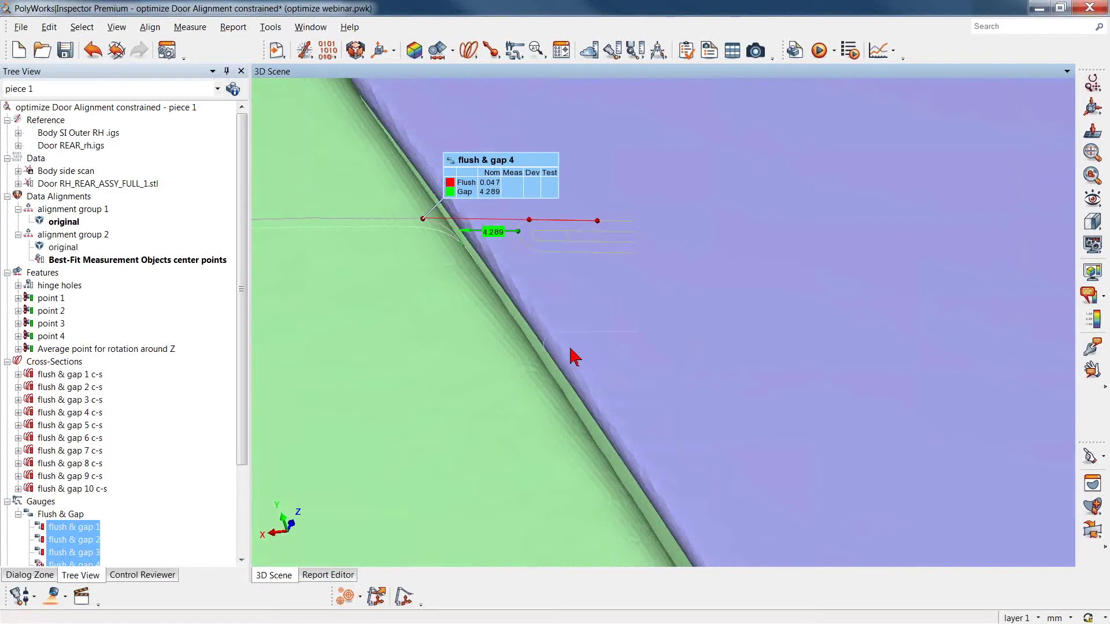
pyautogui.moveTo(567, 347); pyautogui.dragTo(569, 349)
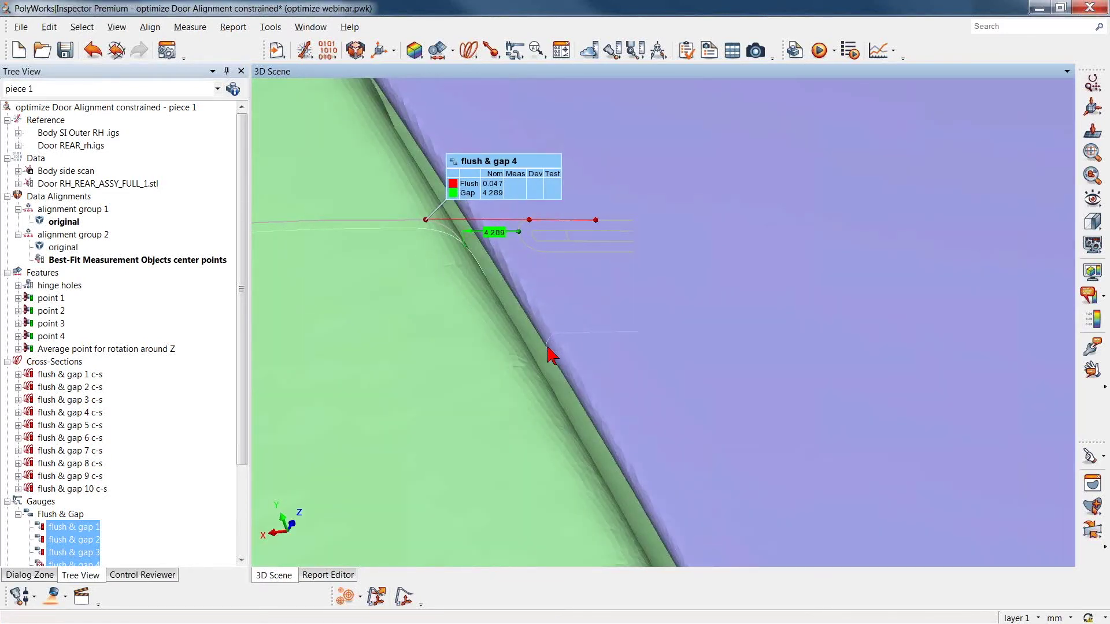
pyautogui.moveTo(240, 442); pyautogui.dragTo(243, 593)
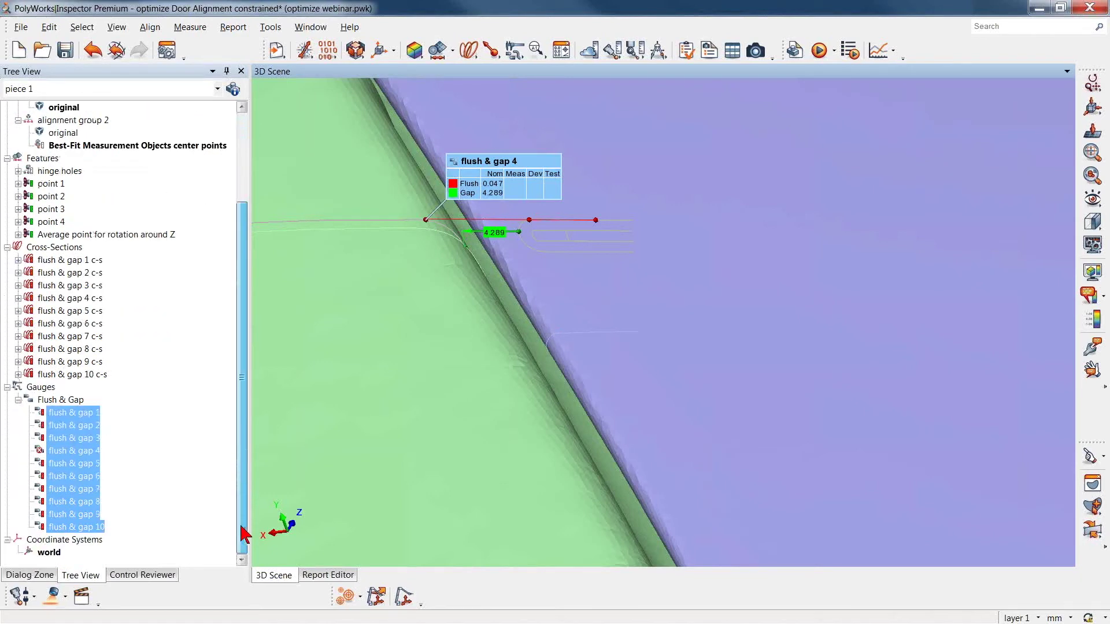
pyautogui.click(80, 452)
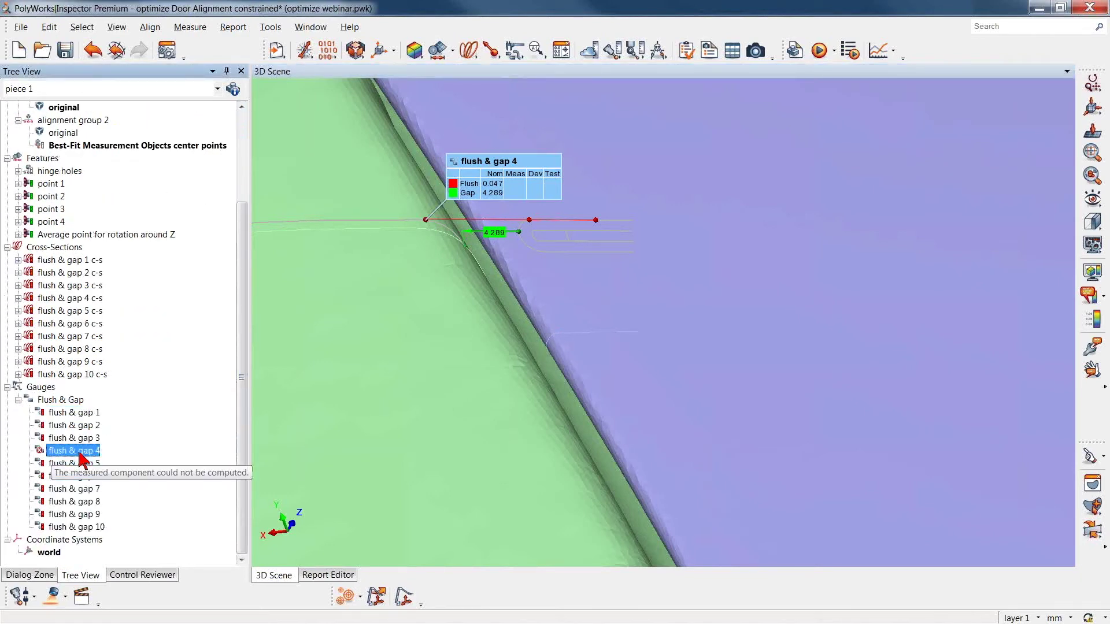
pyautogui.rightClick(80, 454)
pyautogui.moveTo(173, 278)
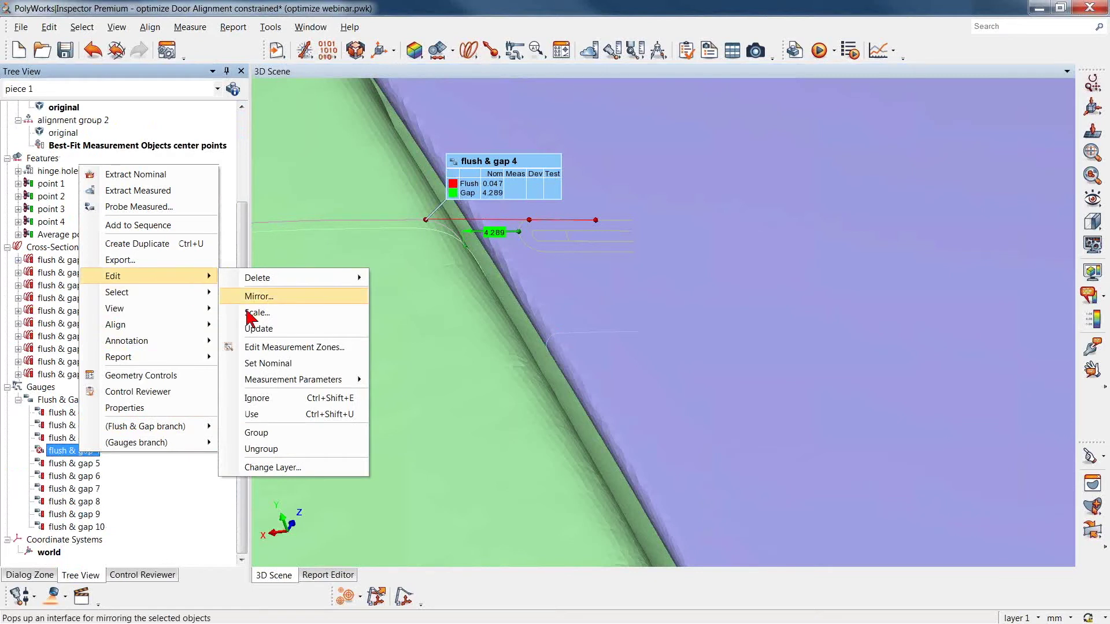
pyautogui.click(283, 348)
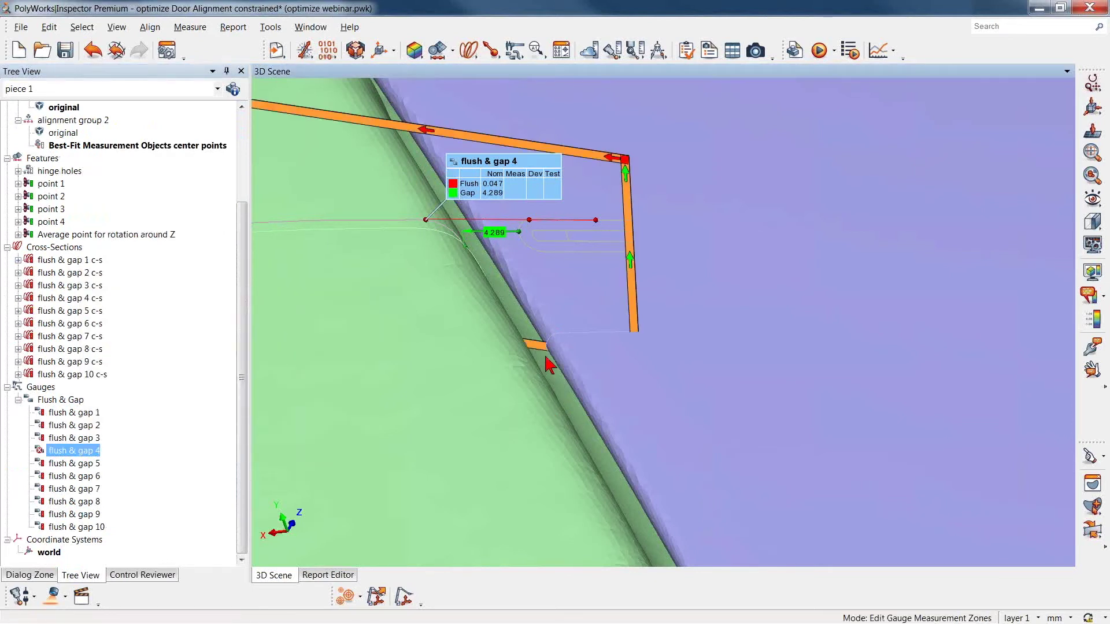
pyautogui.moveTo(540, 347); pyautogui.dragTo(543, 368)
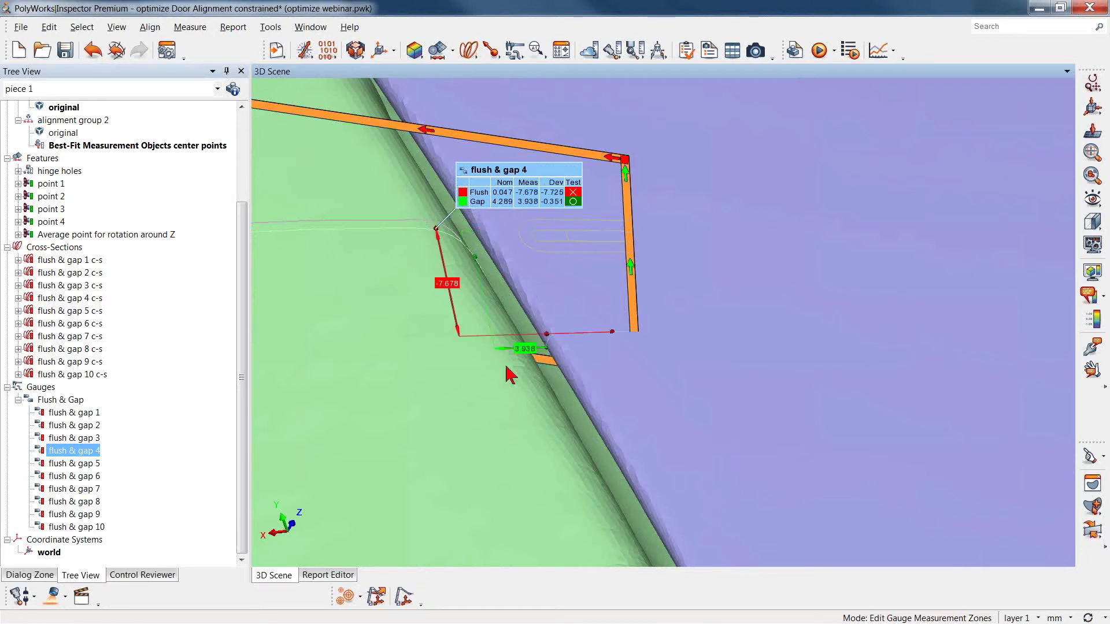
pyautogui.press('Escape')
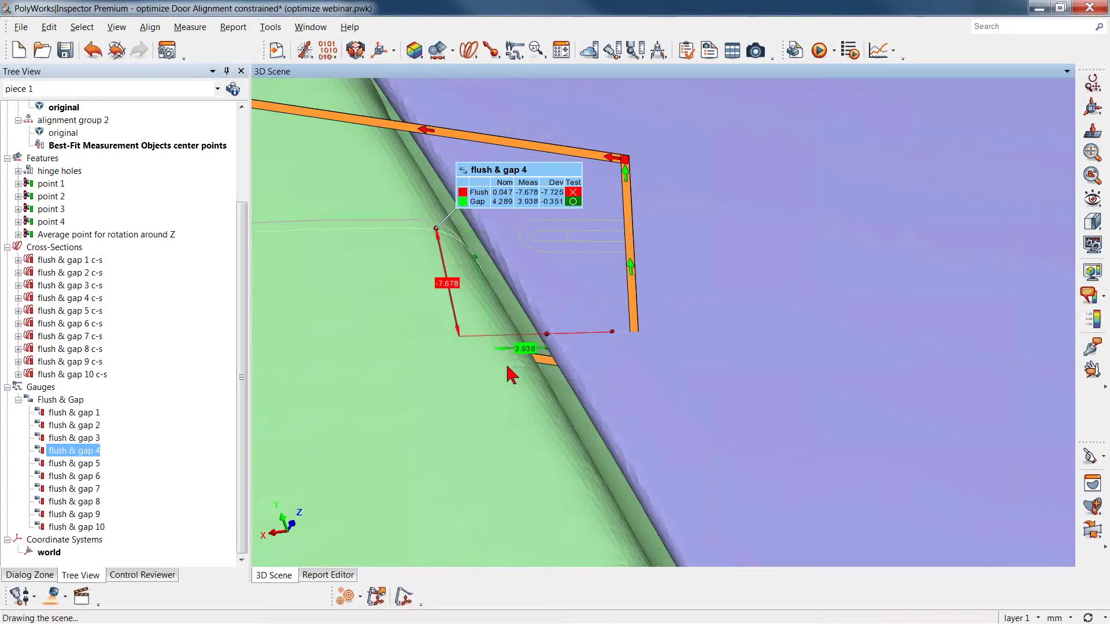
# Set the gap tolerance of flush & gap 1 through 10 to ±1.500 using the "gap tolerance 1,5" preset
pyautogui.moveTo(664, 216); pyautogui.dragTo(604, 517, button='right')
pyautogui.press('Home')
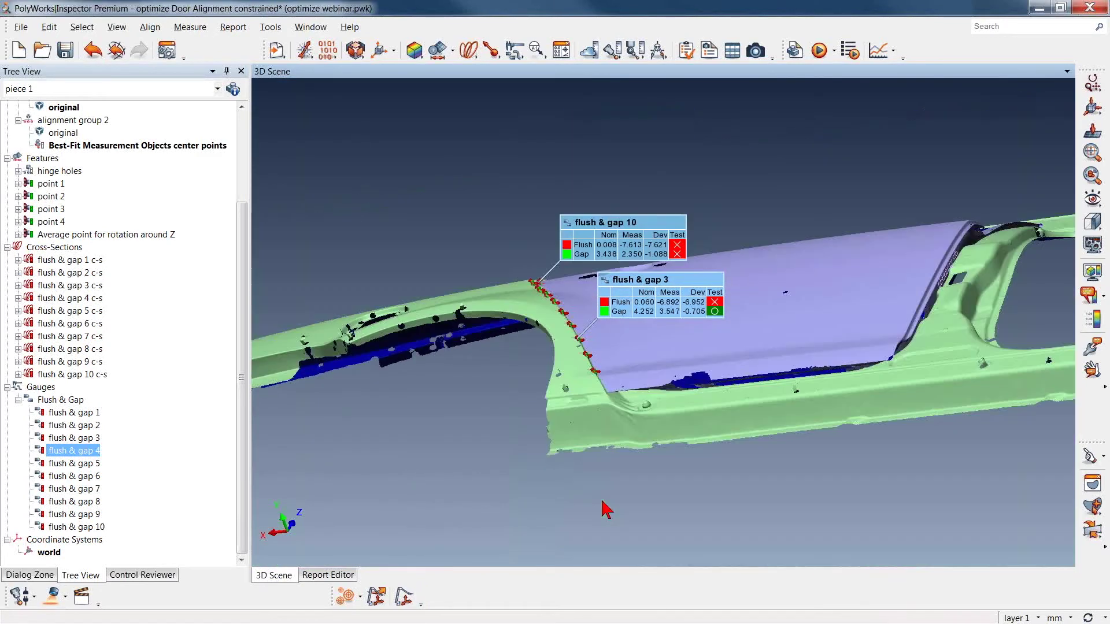
pyautogui.click(96, 413)
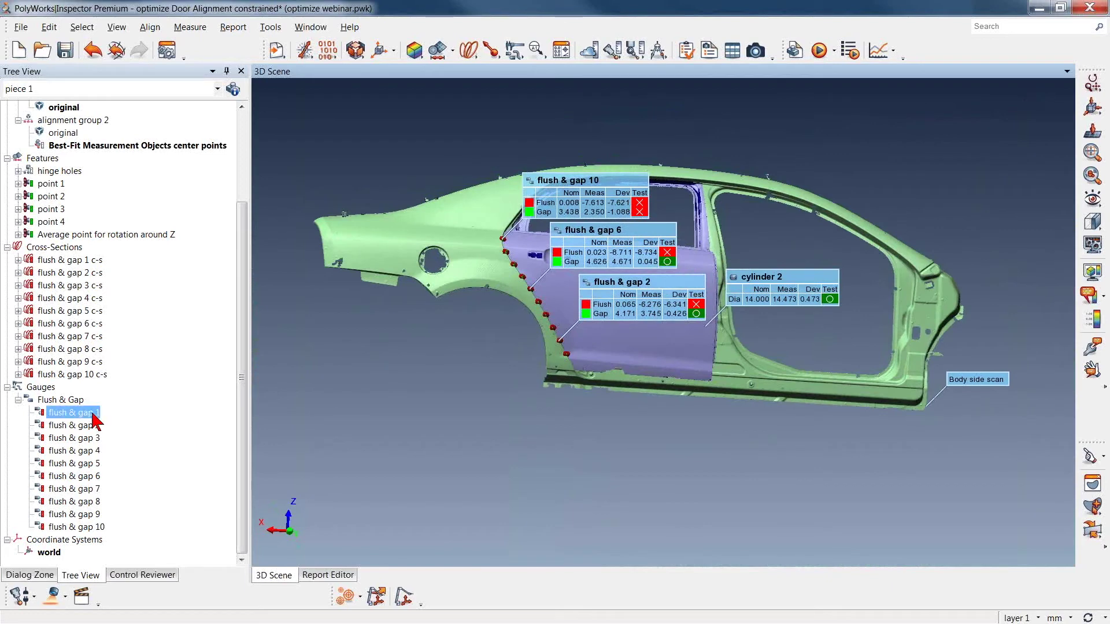
pyautogui.keyDown('shift'); pyautogui.click(81, 527); pyautogui.keyUp('shift')
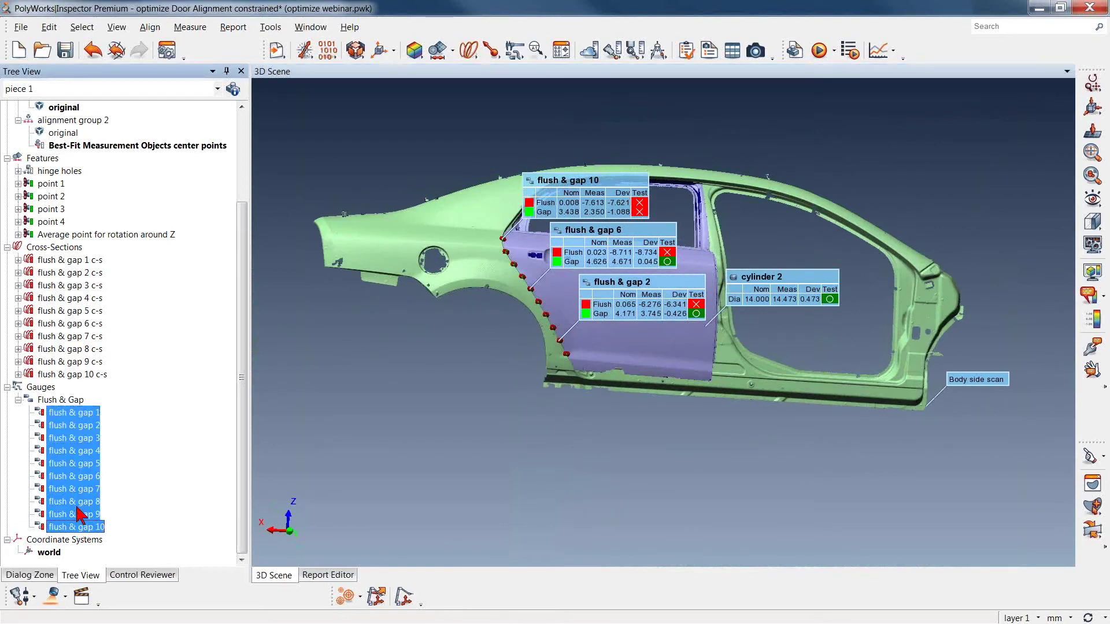
pyautogui.rightClick(77, 507)
pyautogui.click(155, 430)
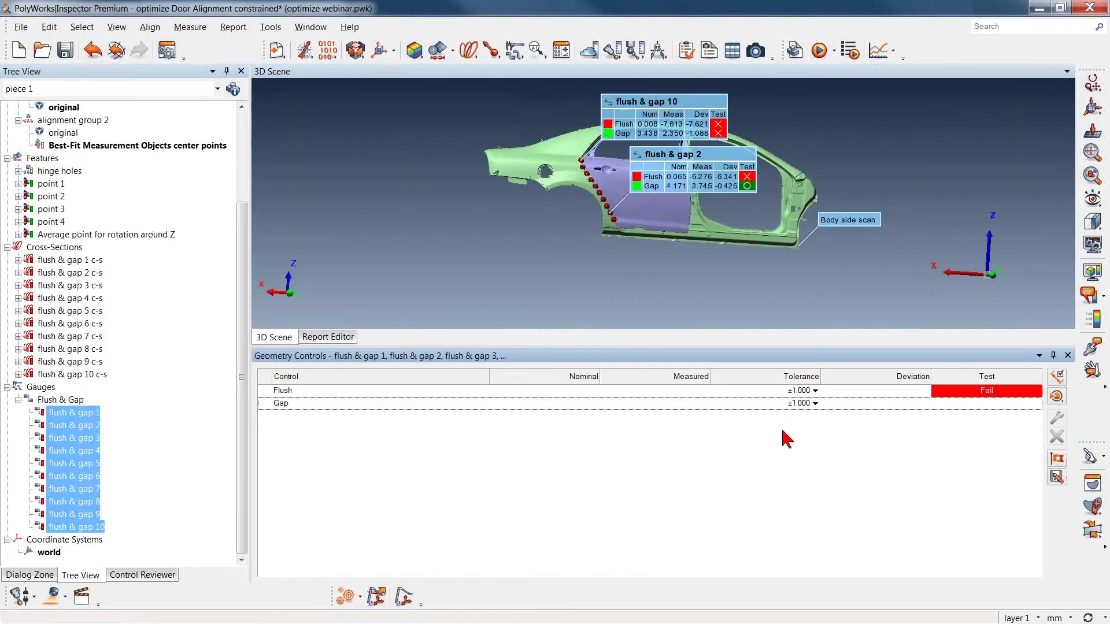
pyautogui.click(815, 404)
pyautogui.click(804, 496)
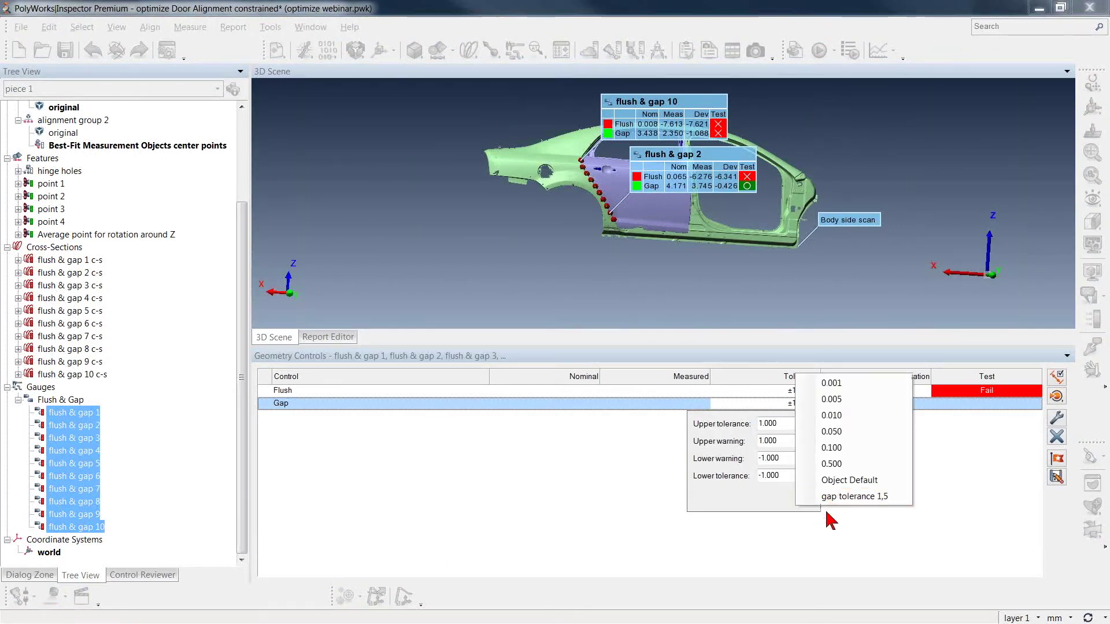
pyautogui.click(865, 497)
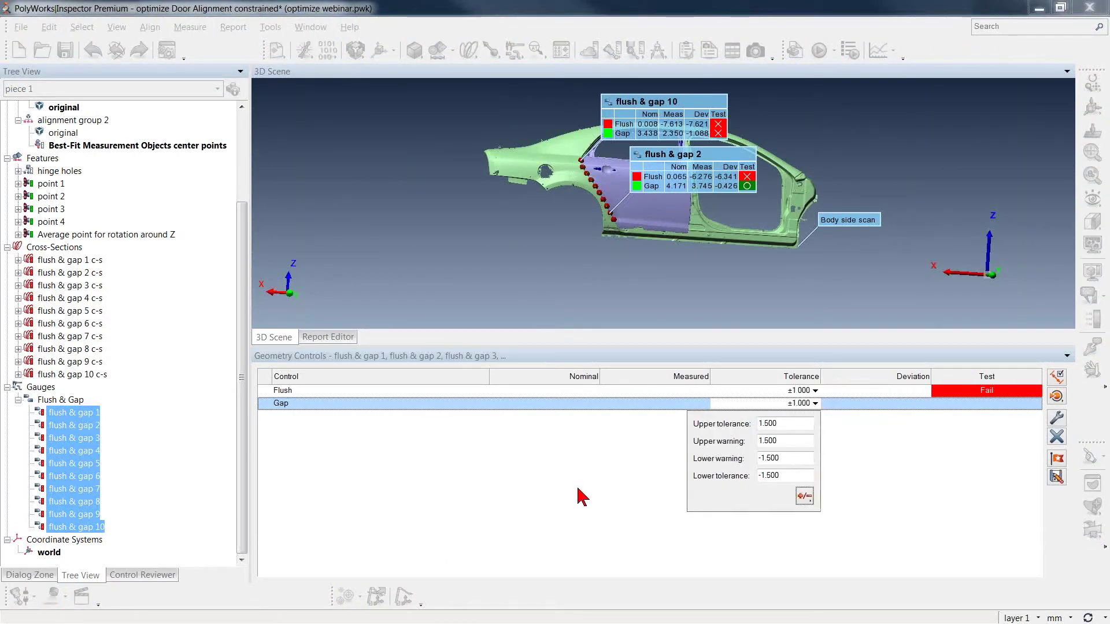
pyautogui.click(580, 498)
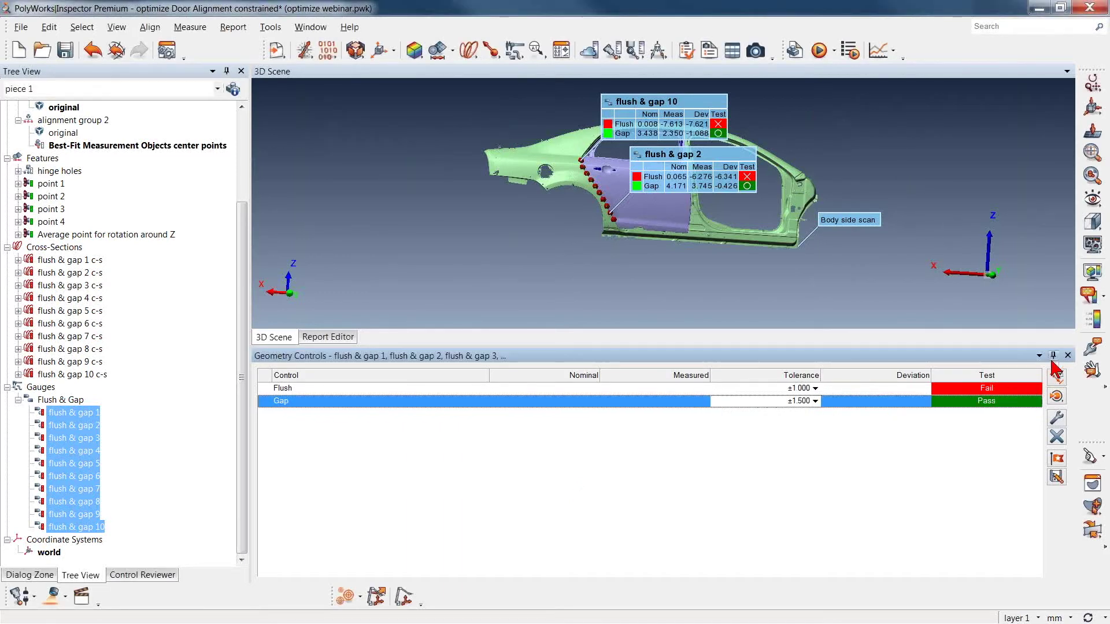
pyautogui.click(1067, 356)
# Start optimizing the ten flush and gap gauges with standard constraints that allow only rotation about Z and translation along X
pyautogui.scroll(5, 665, 448)
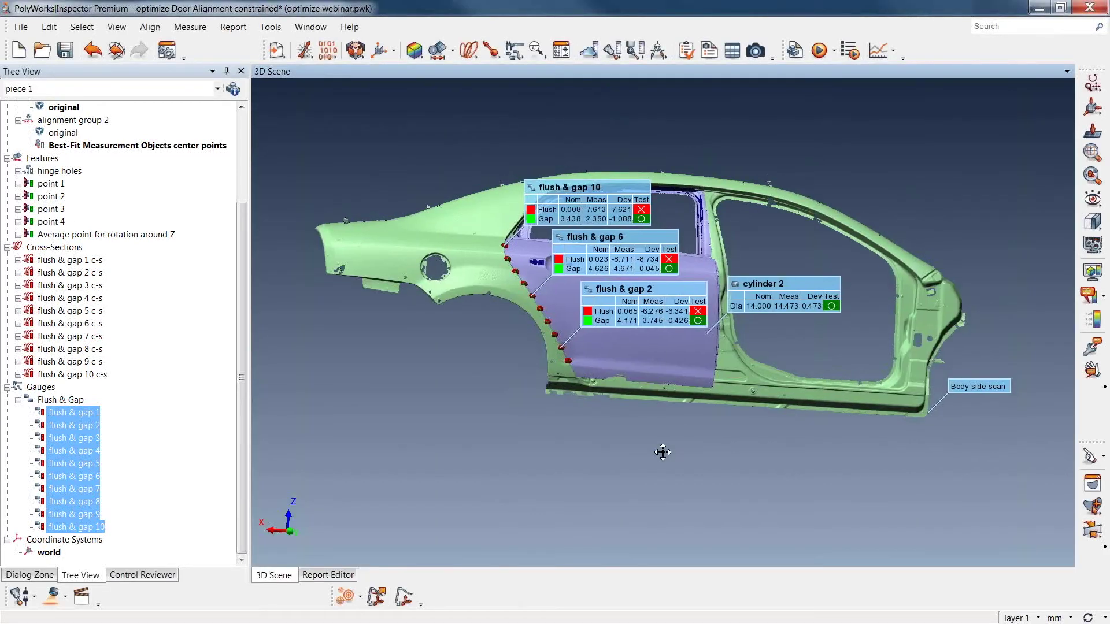
pyautogui.moveTo(761, 347); pyautogui.dragTo(838, 426)
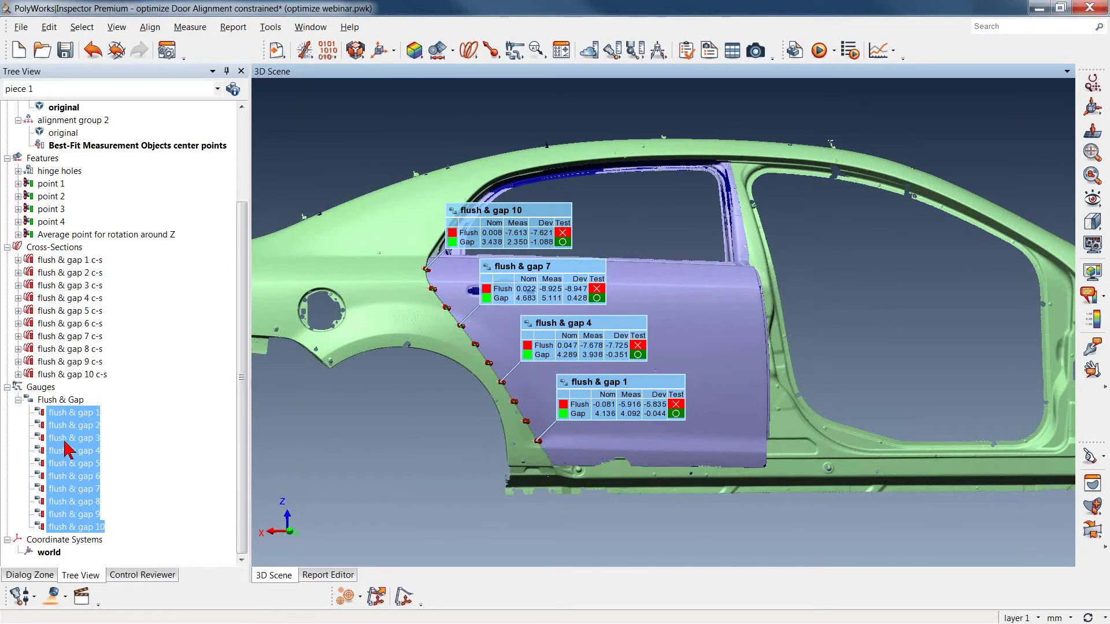
pyautogui.rightClick(68, 449)
pyautogui.moveTo(162, 313)
pyautogui.click(276, 346)
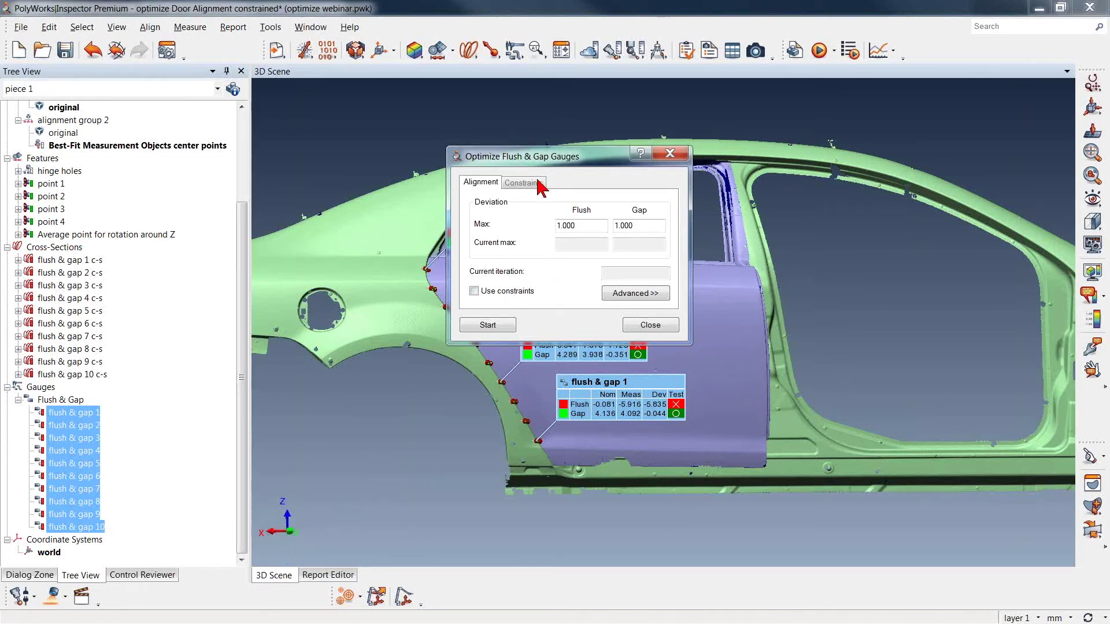
pyautogui.click(502, 292)
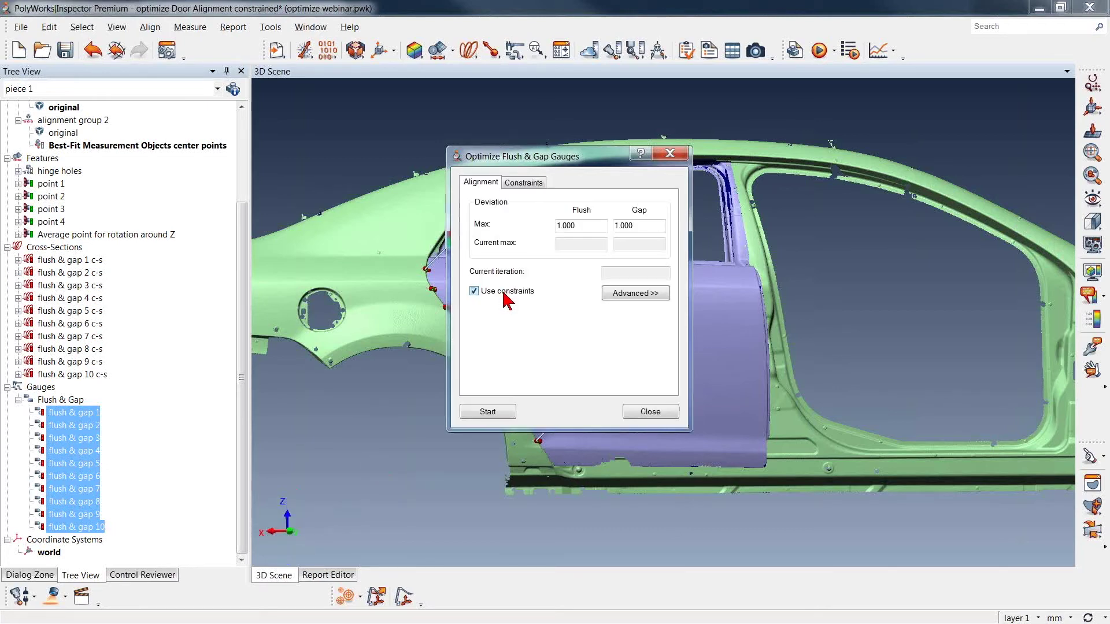
pyautogui.click(526, 183)
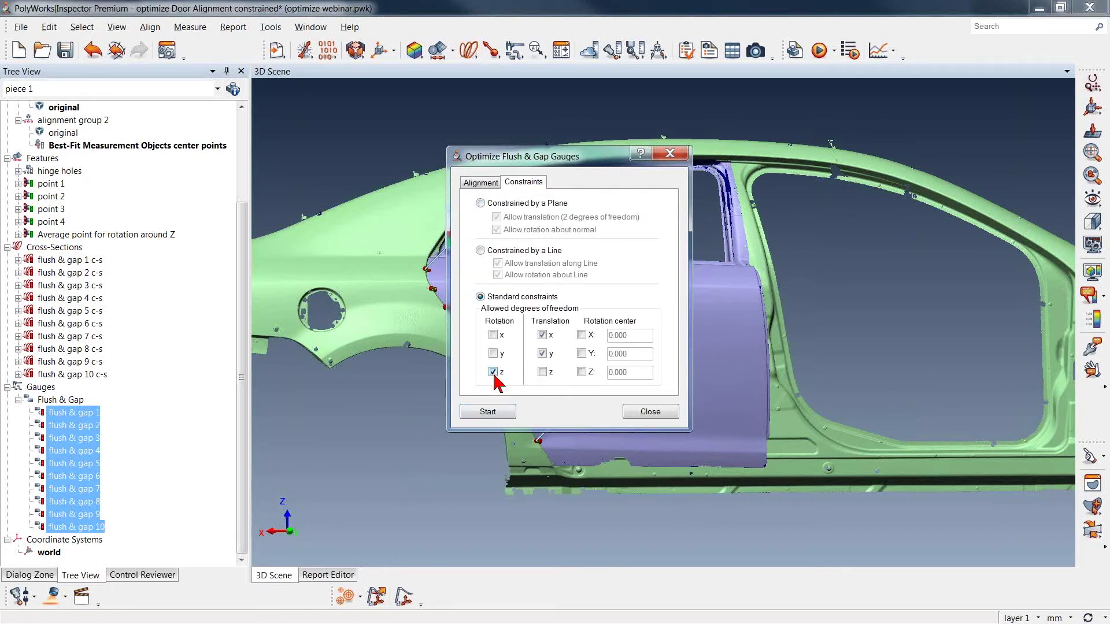
pyautogui.click(542, 353)
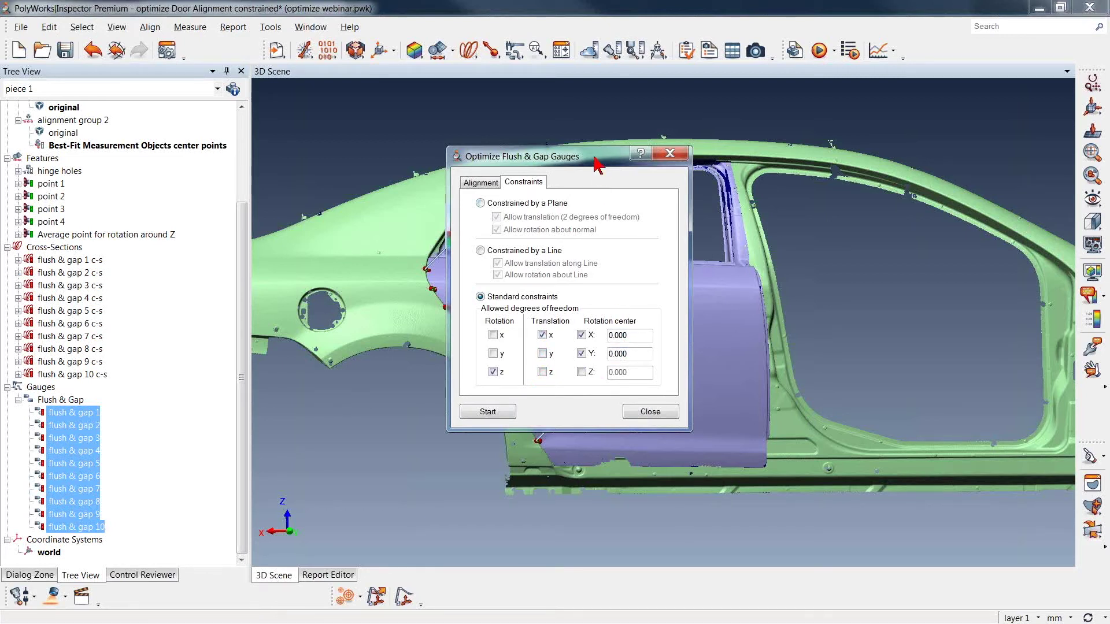
# Set the rotation center to X 3359.794 and Y 834.917 from the nominal component of "Average point for rotation around Z"
pyautogui.moveTo(593, 156); pyautogui.dragTo(519, 150)
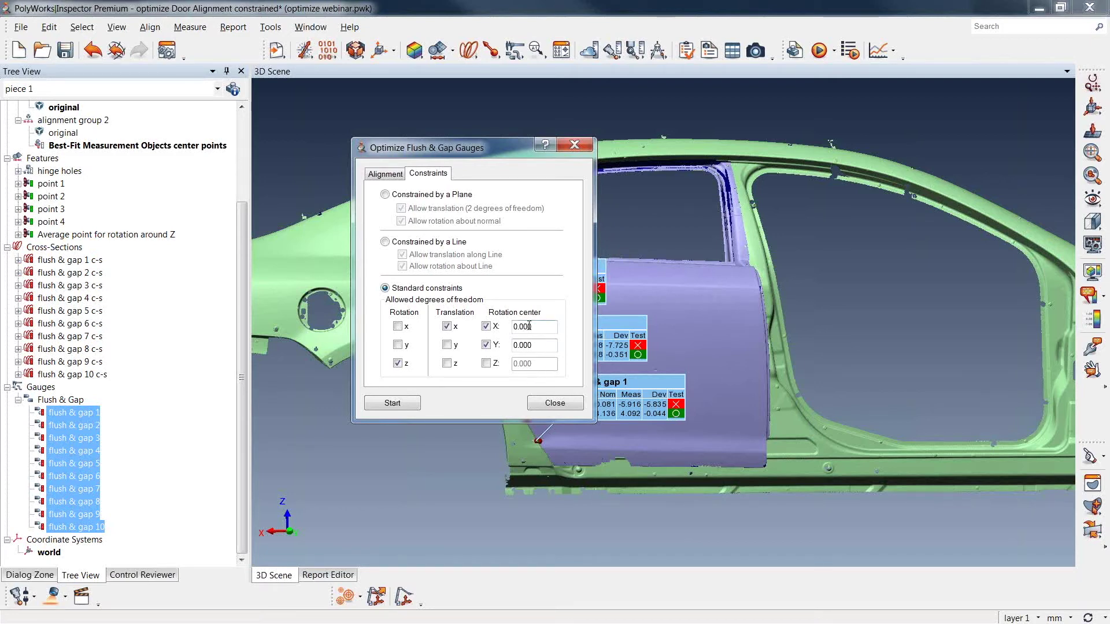
pyautogui.click(19, 234)
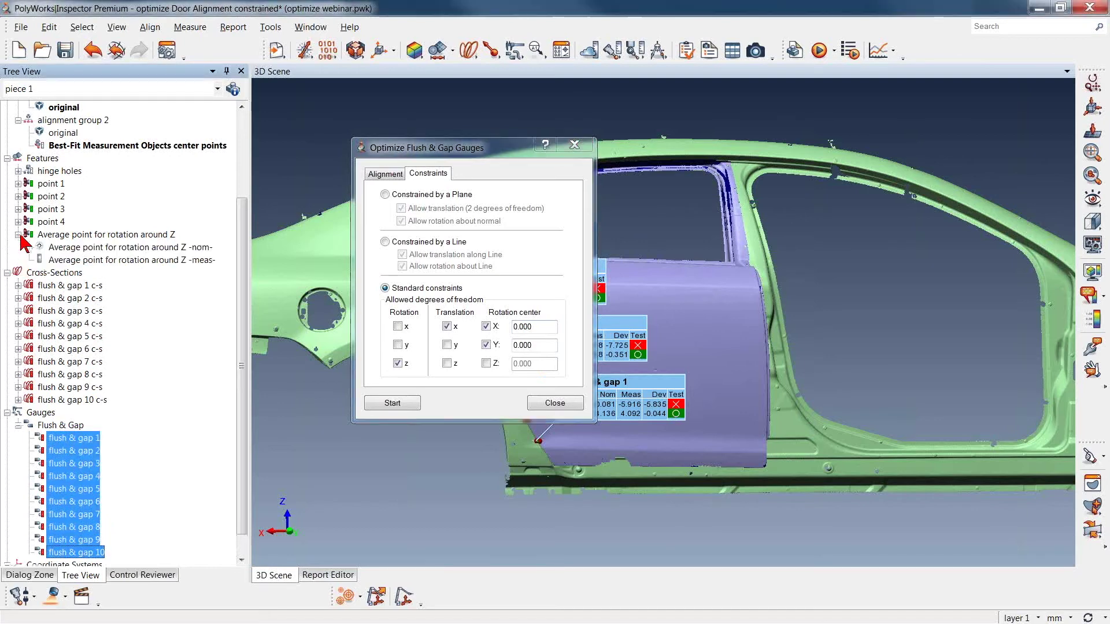
pyautogui.moveTo(104, 250); pyautogui.dragTo(535, 327)
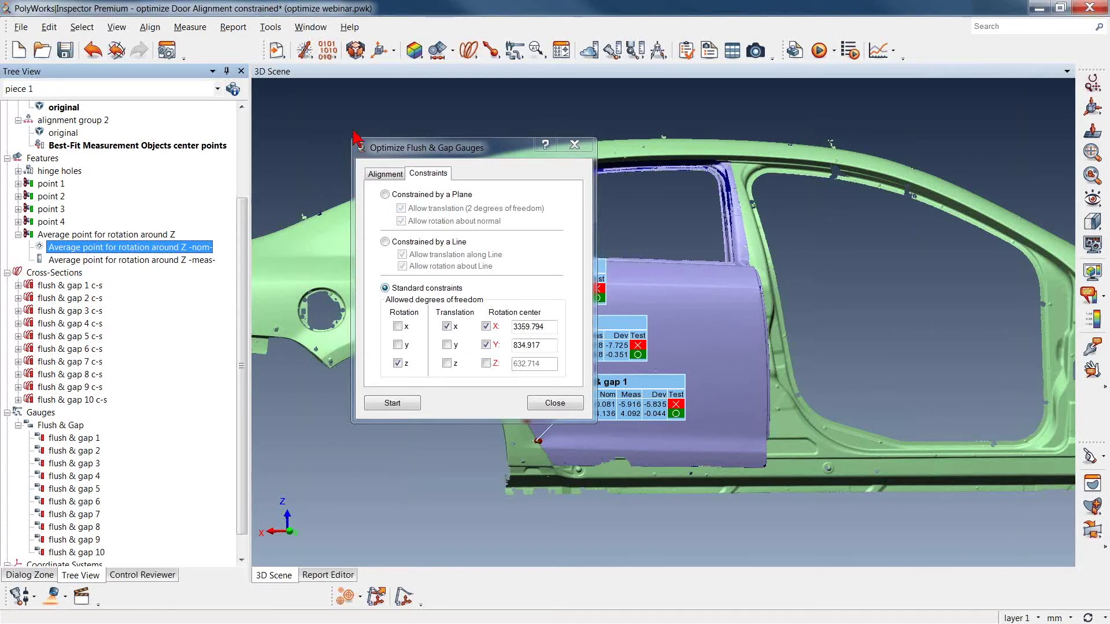
# Set the maximum gap deviation to 1.5 and reselect flush & gap 1 through 10 for the optimization
pyautogui.click(385, 174)
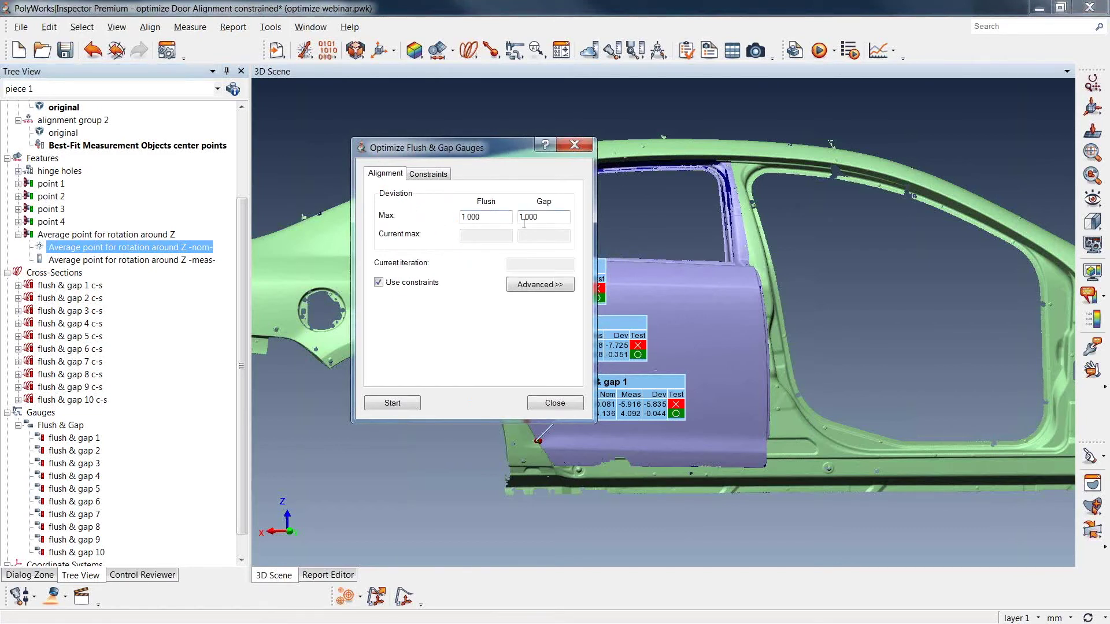
pyautogui.moveTo(545, 217); pyautogui.dragTo(522, 220)
pyautogui.write('1.5')
pyautogui.scroll(-1, 240, 393)
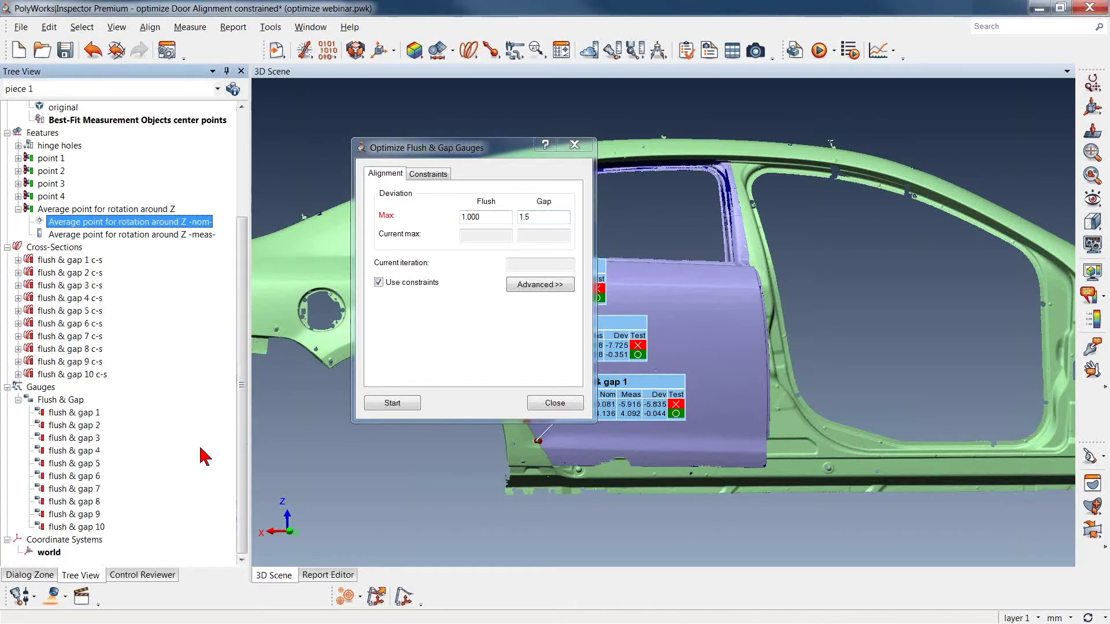
pyautogui.click(51, 413)
pyautogui.keyDown('shift'); pyautogui.click(45, 527); pyautogui.keyUp('shift')
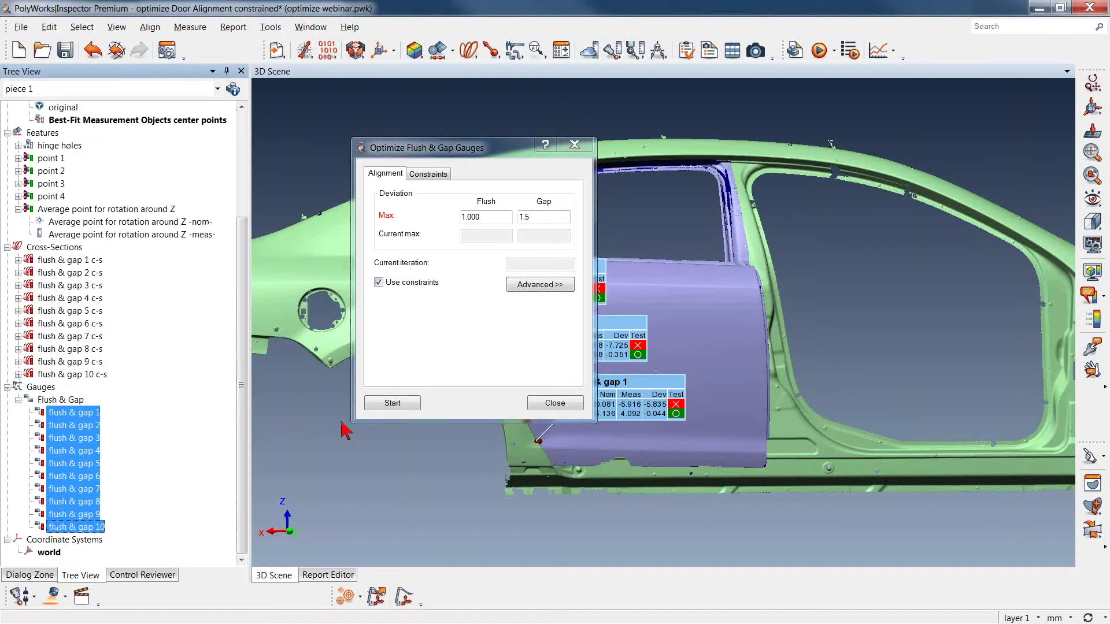
# Run the constrained optimization of the ten door gauges with maximum deviations of 1.000 flush and 1.500 gap, and close the optimization settings
pyautogui.click(399, 405)
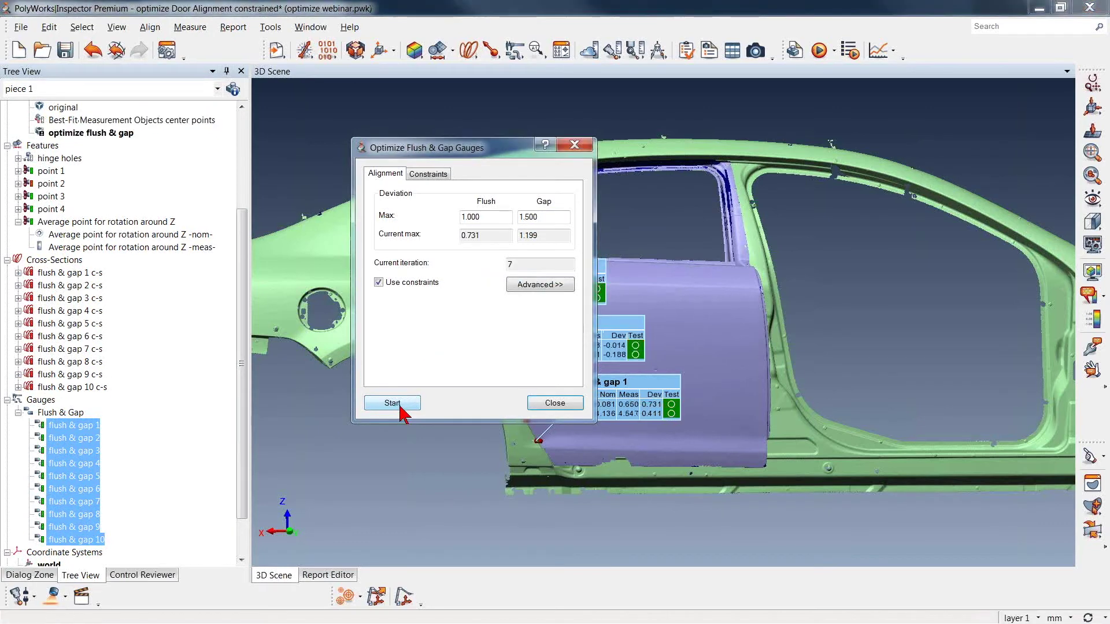
pyautogui.click(555, 403)
pyautogui.moveTo(551, 402); pyautogui.dragTo(590, 347)
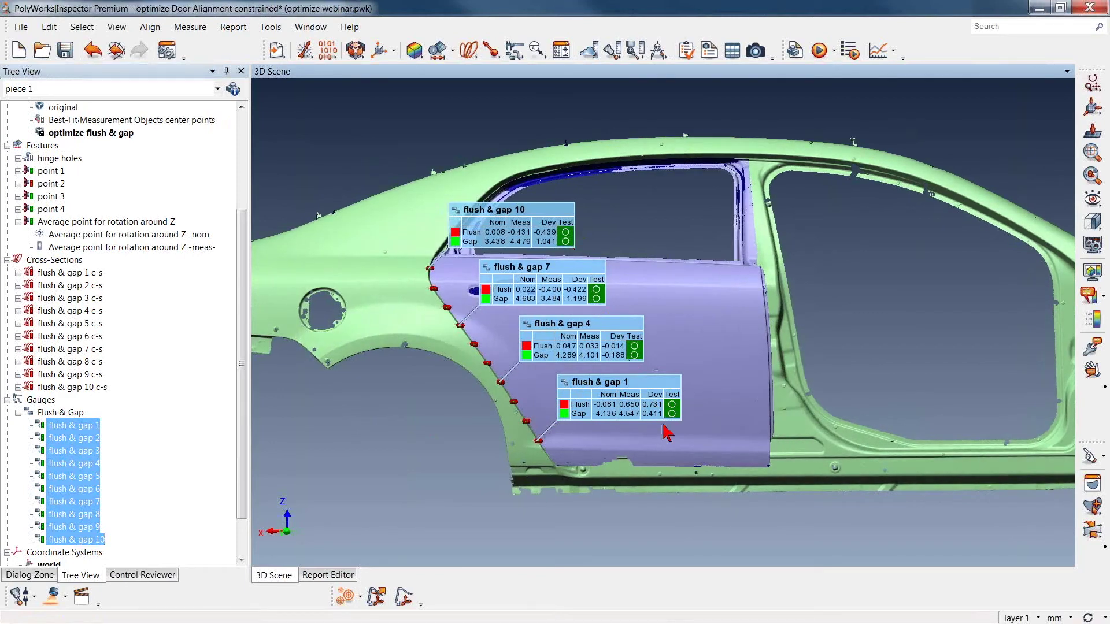
# Examine the flush and gap deviations and test results of the gauges along the rear door's edge
pyautogui.moveTo(466, 311); pyautogui.dragTo(417, 260)
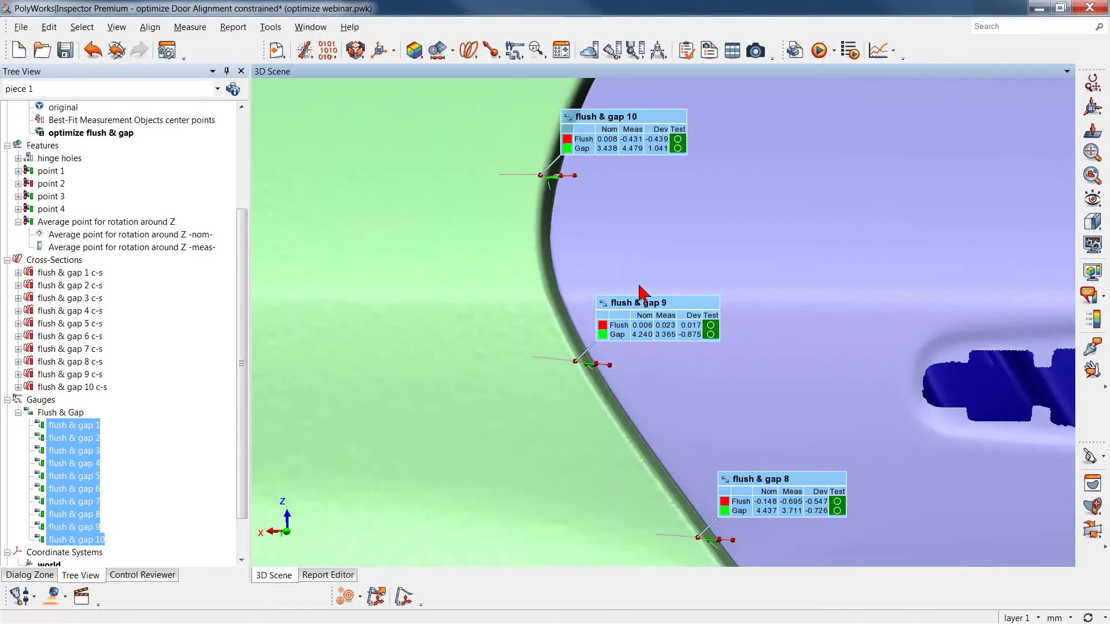
pyautogui.moveTo(636, 275)
pyautogui.mouseDown()
pyautogui.moveTo(638, 245)
pyautogui.moveTo(639, 262)
pyautogui.mouseUp()
pyautogui.moveTo(761, 238); pyautogui.dragTo(784, 412)
pyautogui.moveTo(783, 412); pyautogui.dragTo(702, 396, button='middle')
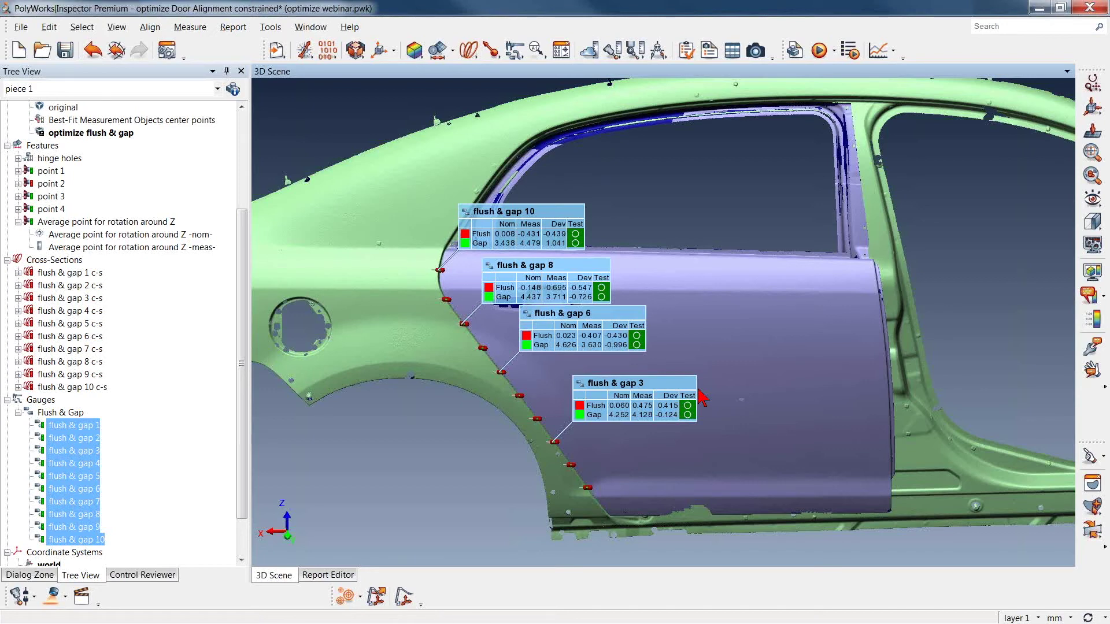
pyautogui.scroll(-2, 701, 397)
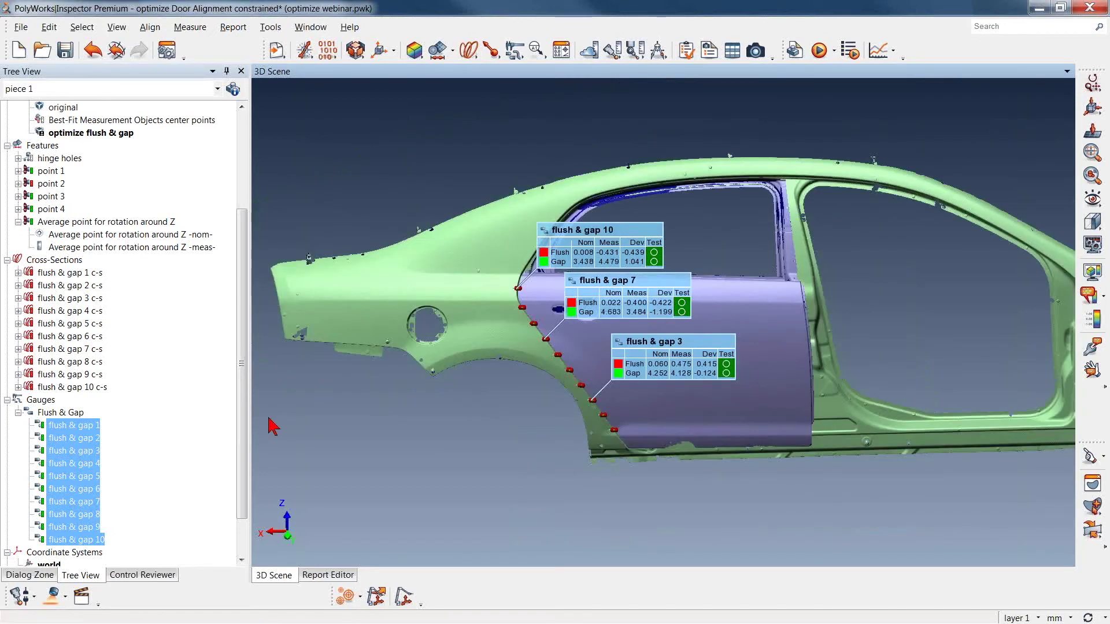
# Review the Optimize Flush & Gap statistics table in report 1, and return to the 3D scene
pyautogui.moveTo(250, 432); pyautogui.dragTo(250, 468)
pyautogui.doubleClick(75, 553)
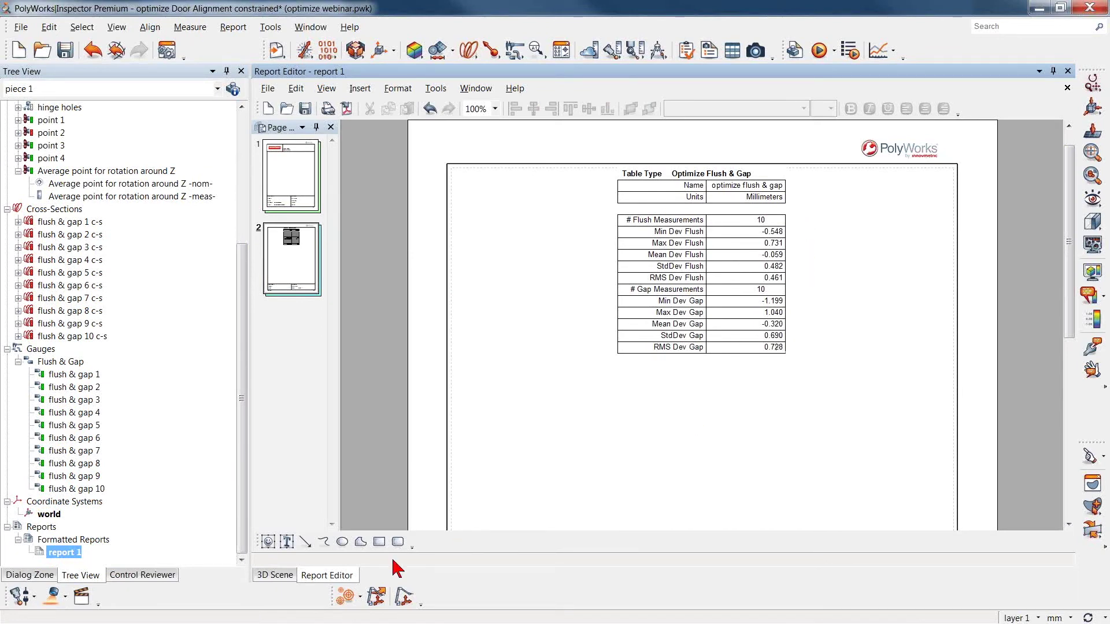
pyautogui.click(275, 575)
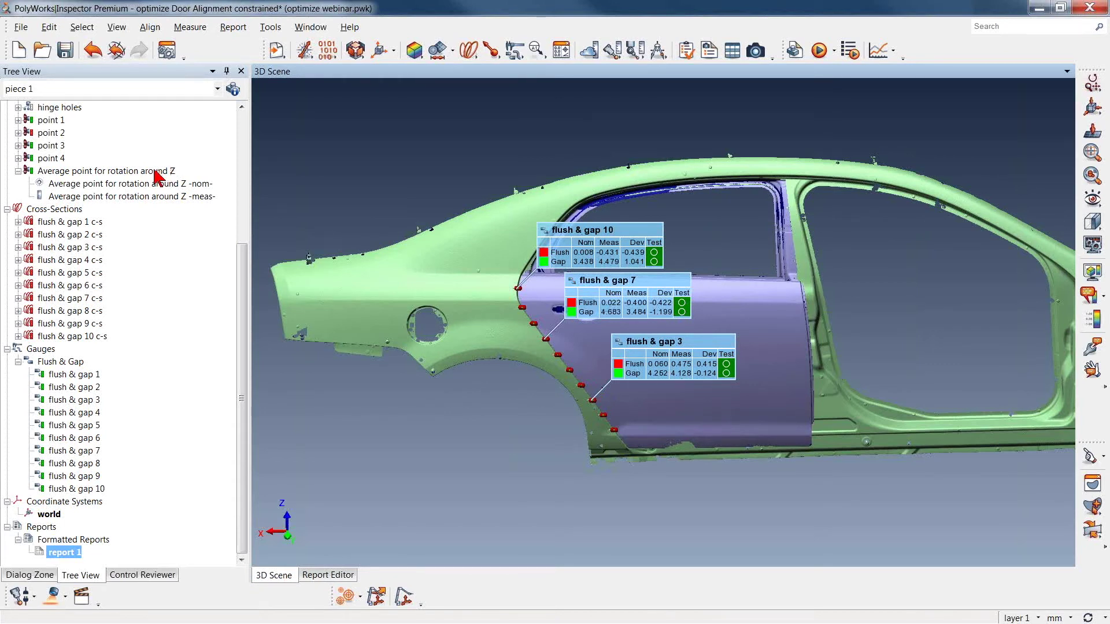
# Hide the scan data objects and examine the deviations of points 1 to 4 and the average point for rotation around Z
pyautogui.moveTo(745, 378); pyautogui.dragTo(706, 375)
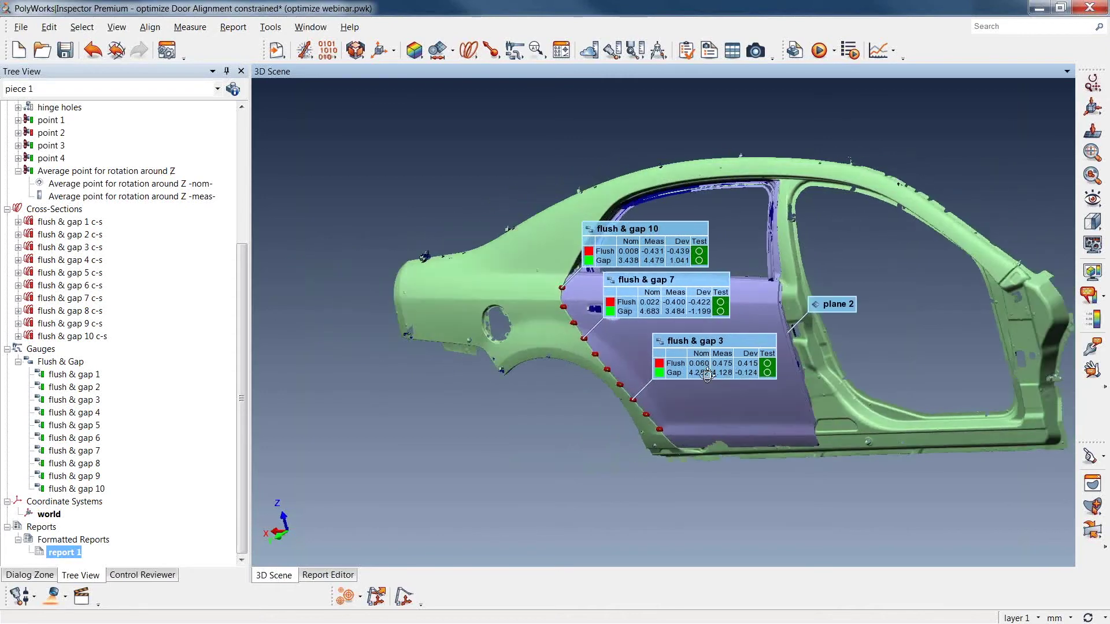
pyautogui.scroll(5, 733, 327)
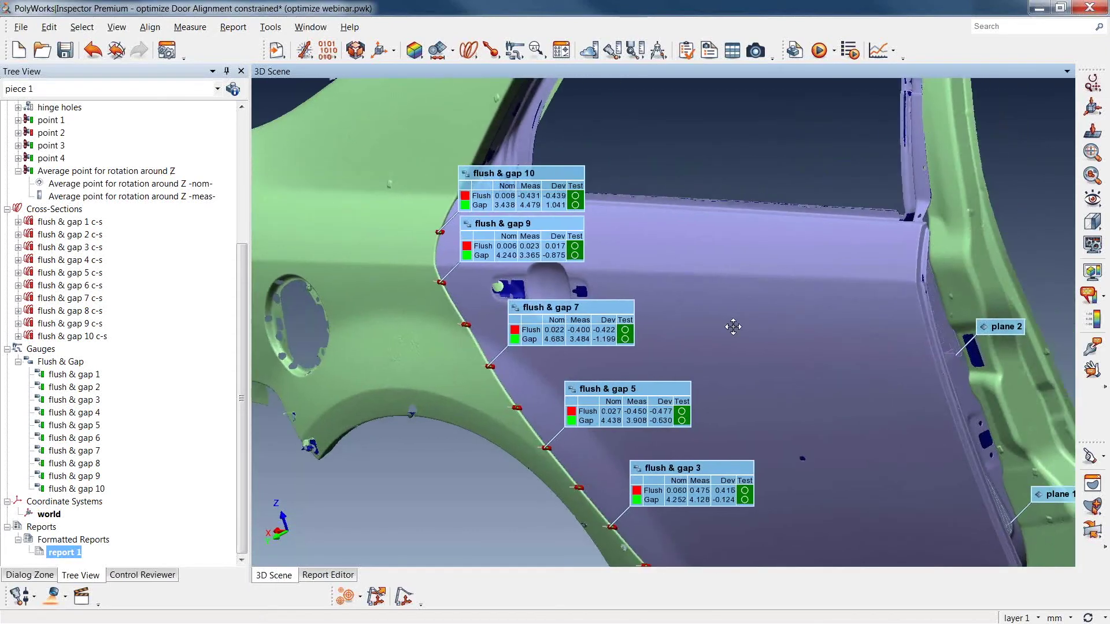
pyautogui.moveTo(733, 327); pyautogui.dragTo(607, 323, button='middle')
pyautogui.moveTo(243, 292); pyautogui.dragTo(160, 124)
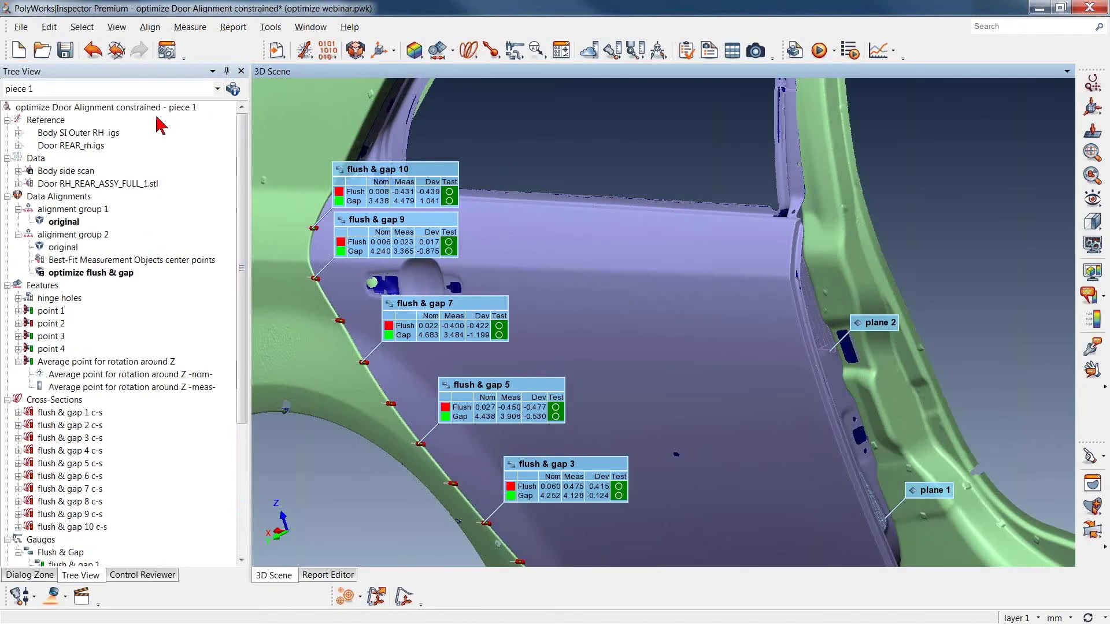
pyautogui.middleClick(34, 157)
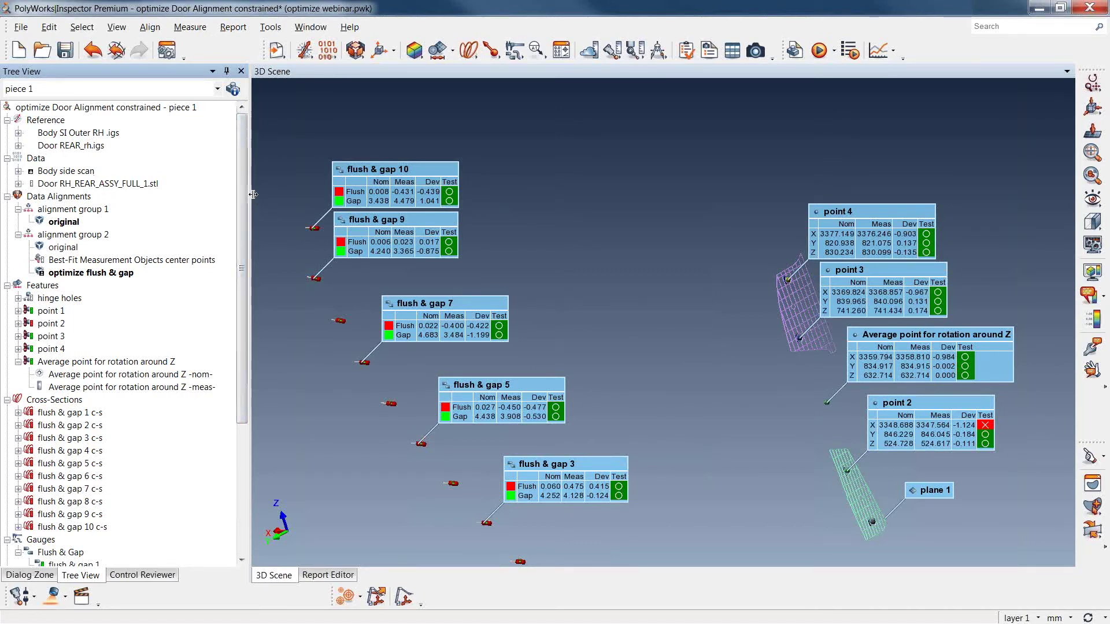
pyautogui.moveTo(656, 179); pyautogui.dragTo(640, 366, button='right')
pyautogui.moveTo(640, 366); pyautogui.dragTo(663, 373)
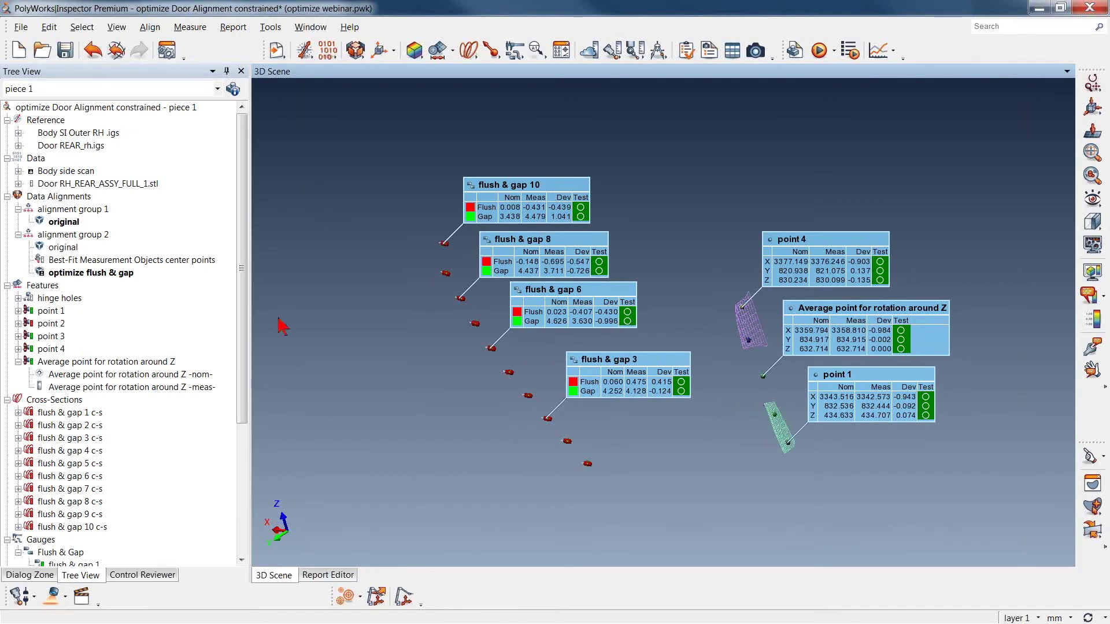
# Add an alignment table for "optimize flush & gap" to report 1 and review its transformation and constraint parameters
pyautogui.click(95, 275)
pyautogui.rightClick(95, 276)
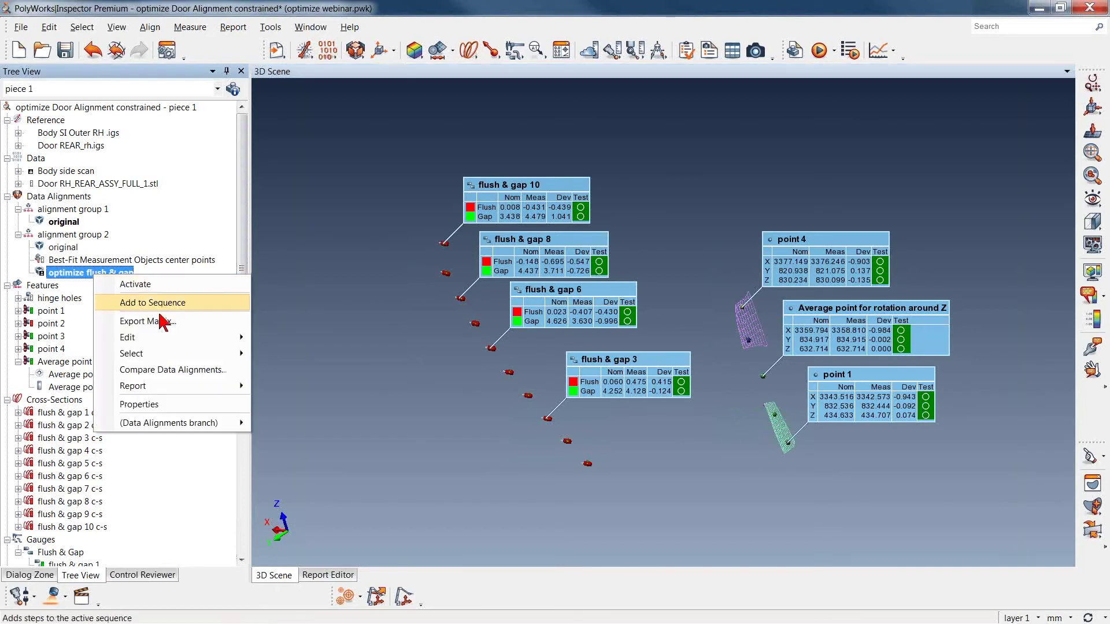
pyautogui.moveTo(184, 391)
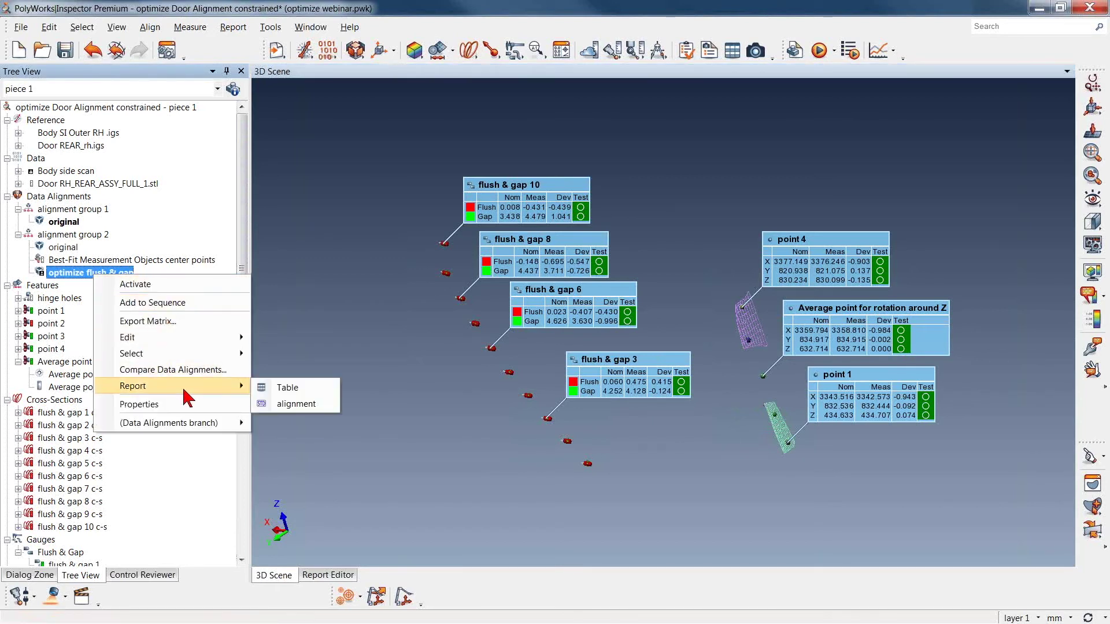
pyautogui.click(300, 404)
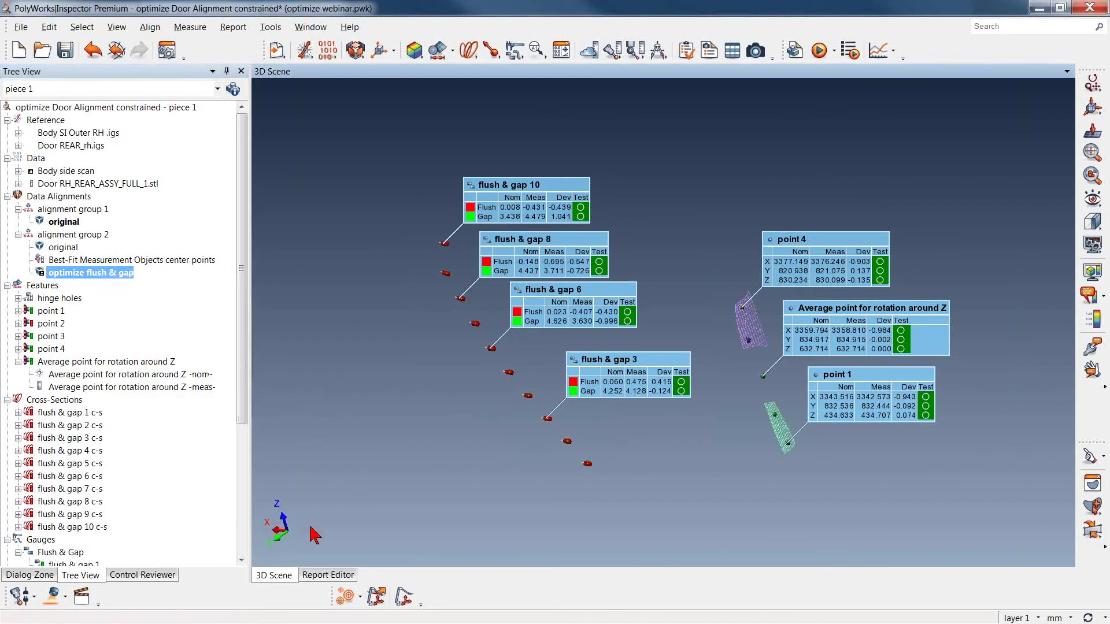
pyautogui.click(327, 575)
pyautogui.moveTo(1074, 292); pyautogui.dragTo(1085, 396)
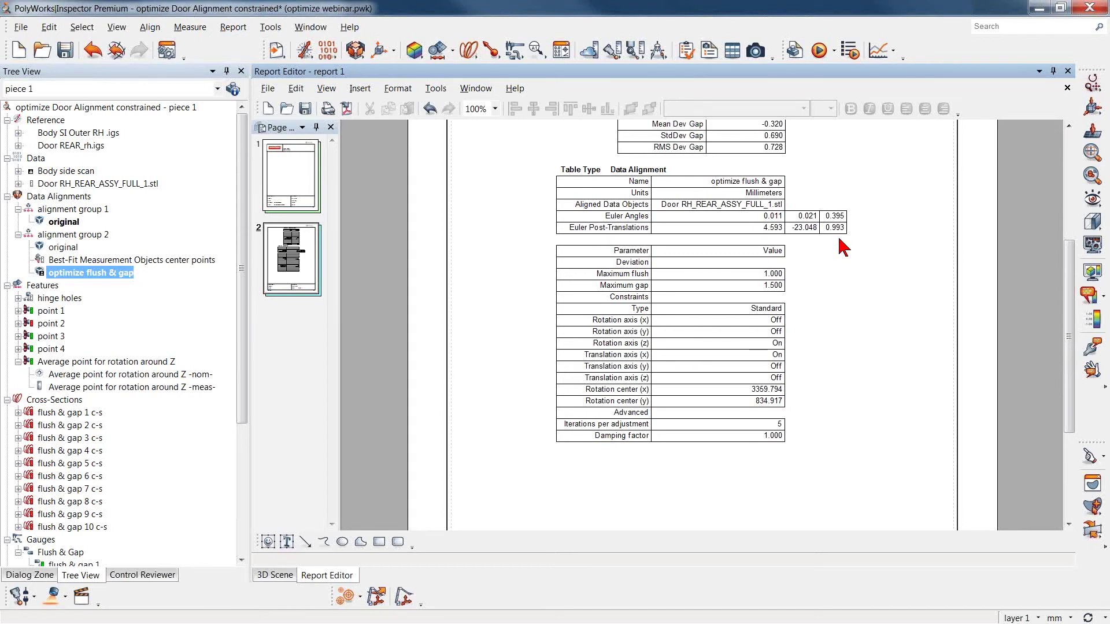
pyautogui.click(275, 575)
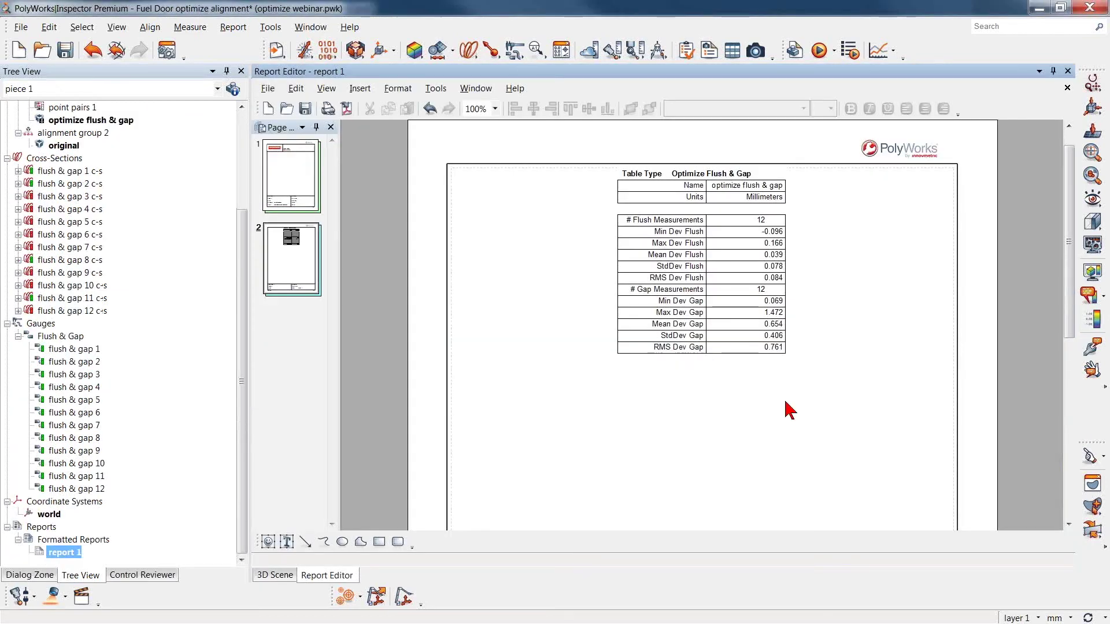
# In the fuel door project, set the nominal gap of flush & gap 1 to 2.5 and its nominal flush to 1.1
pyautogui.click(292, 576)
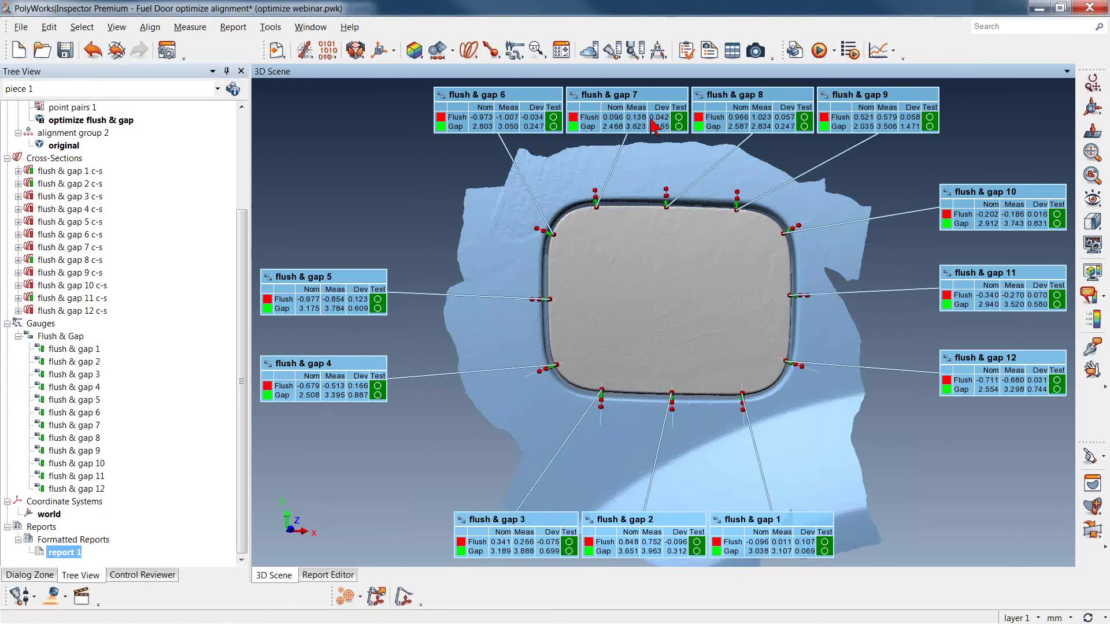
pyautogui.click(73, 349)
pyautogui.rightClick(73, 355)
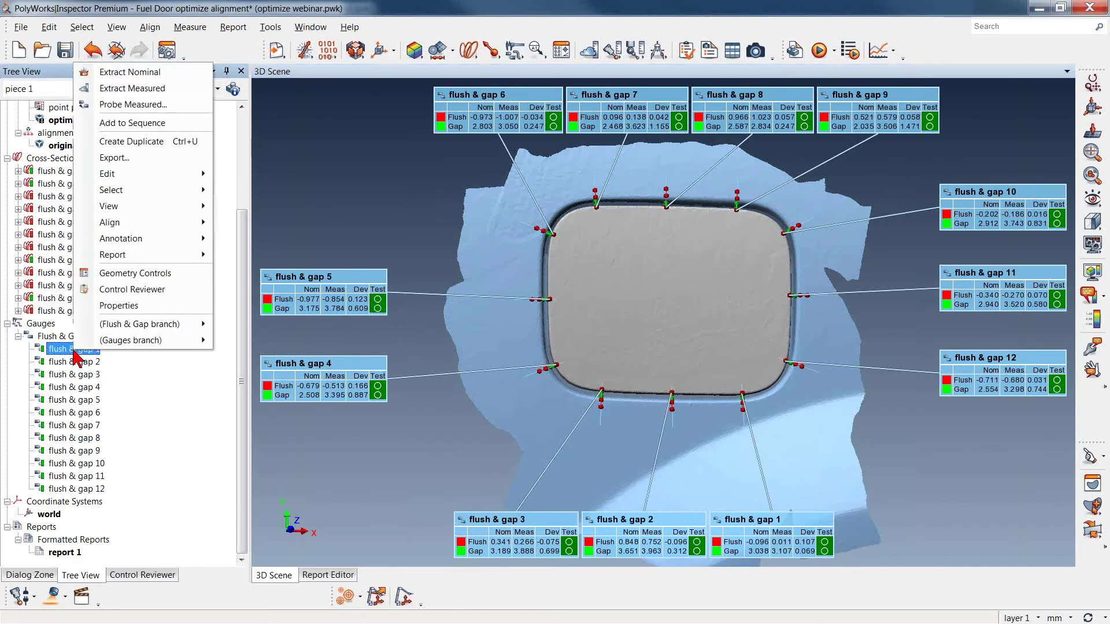
pyautogui.click(185, 280)
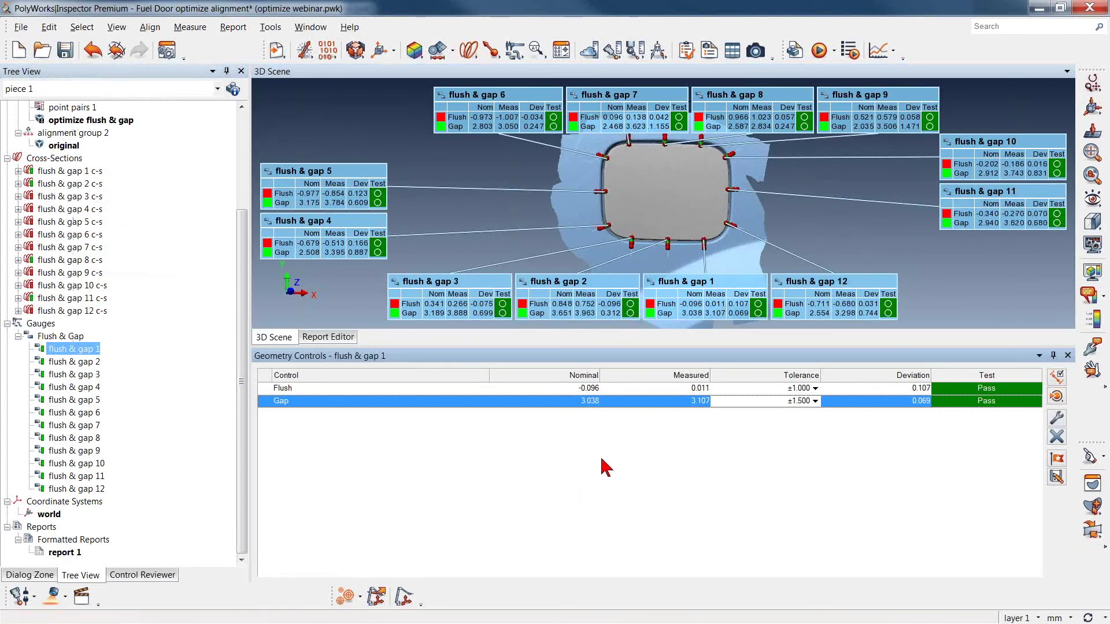
pyautogui.doubleClick(588, 401)
pyautogui.write('2.5')
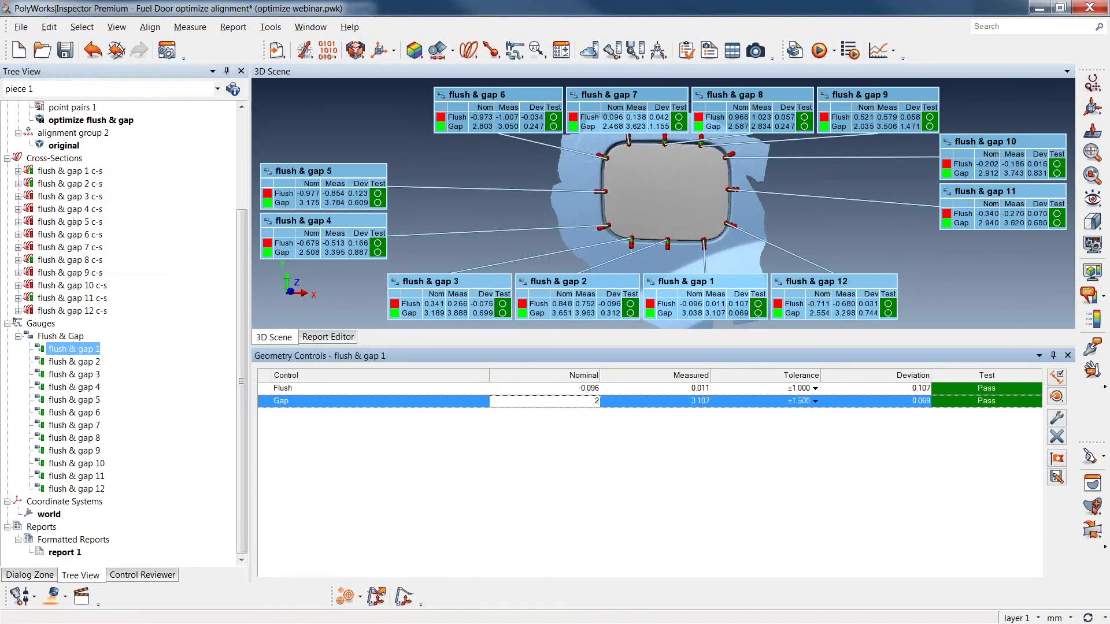
pyautogui.doubleClick(596, 388)
pyautogui.write('1')
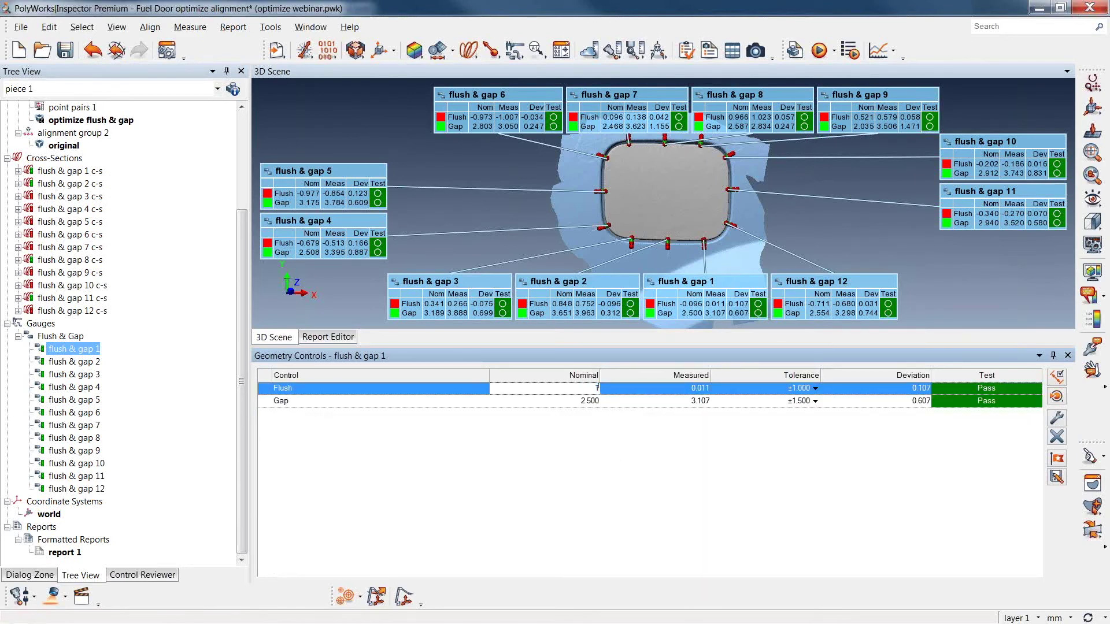
pyautogui.write('.1')
pyautogui.press('Return')
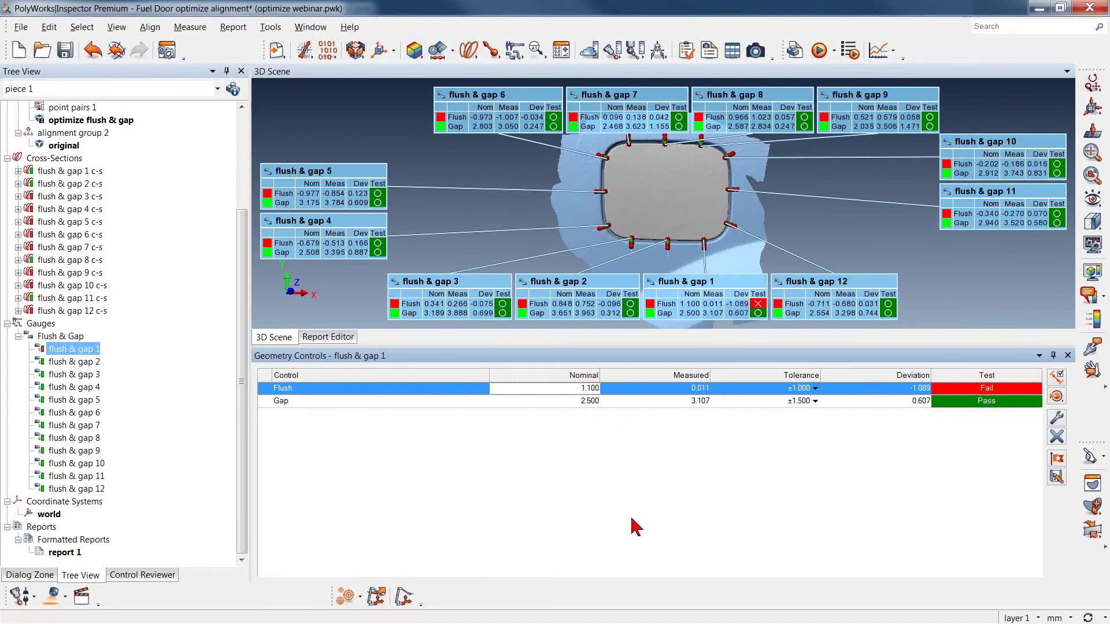
pyautogui.click(1067, 356)
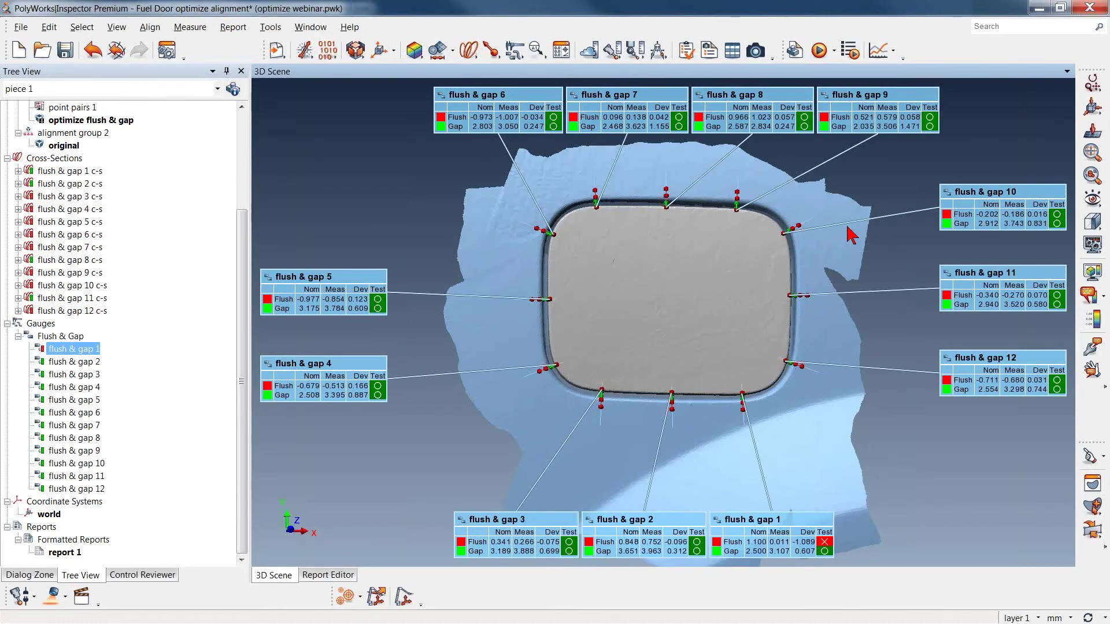
# Check the maximum flush and gap deviation settings for optimizing the fuel door gauges, without starting the optimization
pyautogui.click(148, 27)
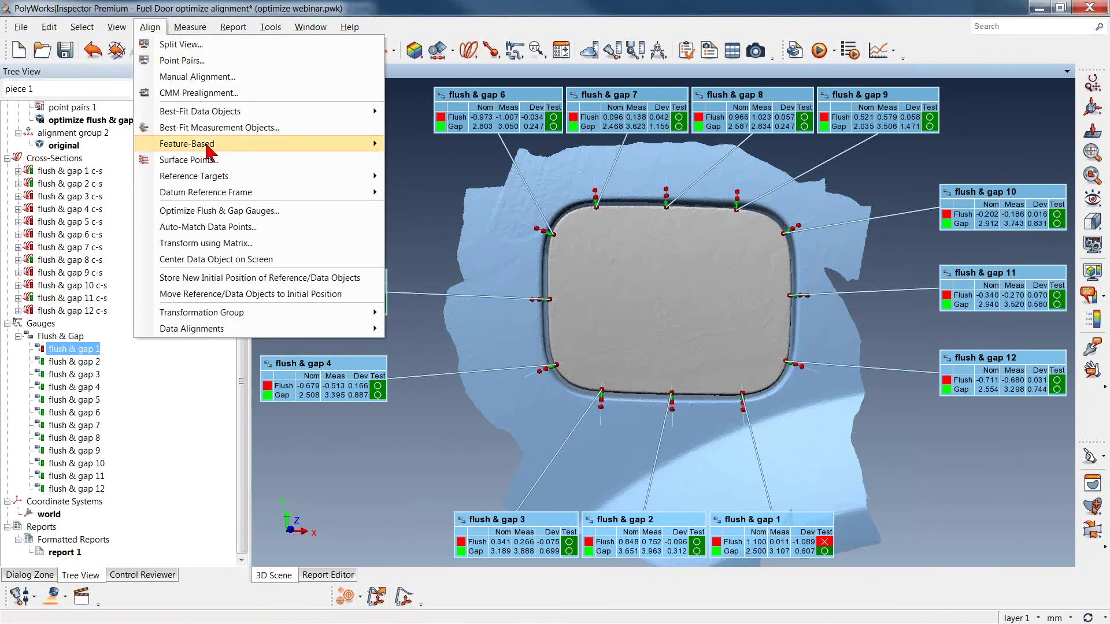
pyautogui.click(228, 215)
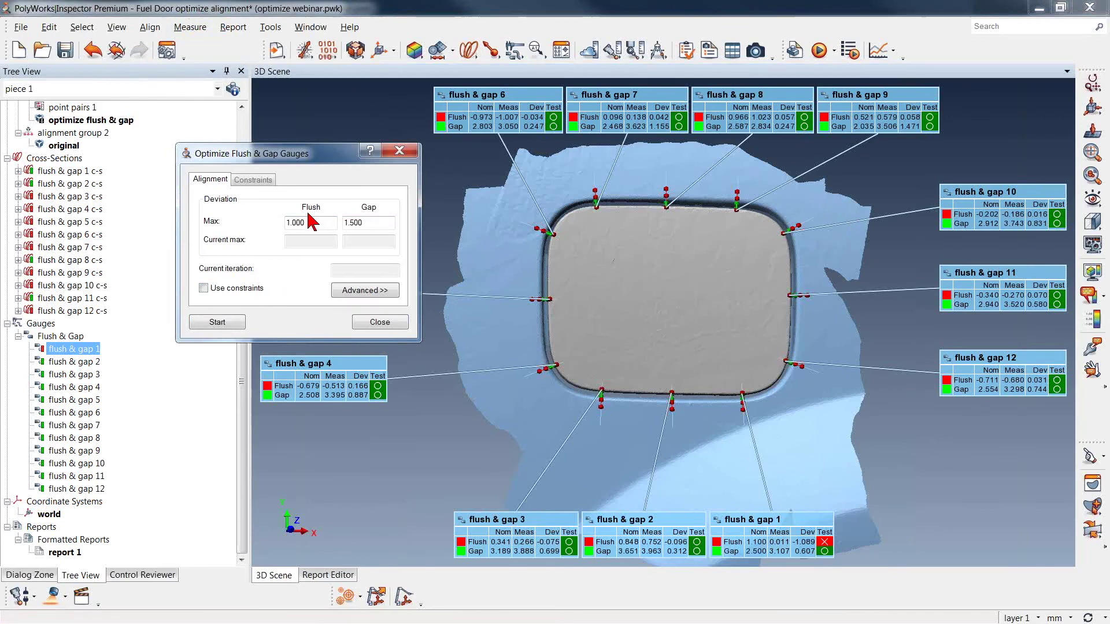
pyautogui.click(381, 323)
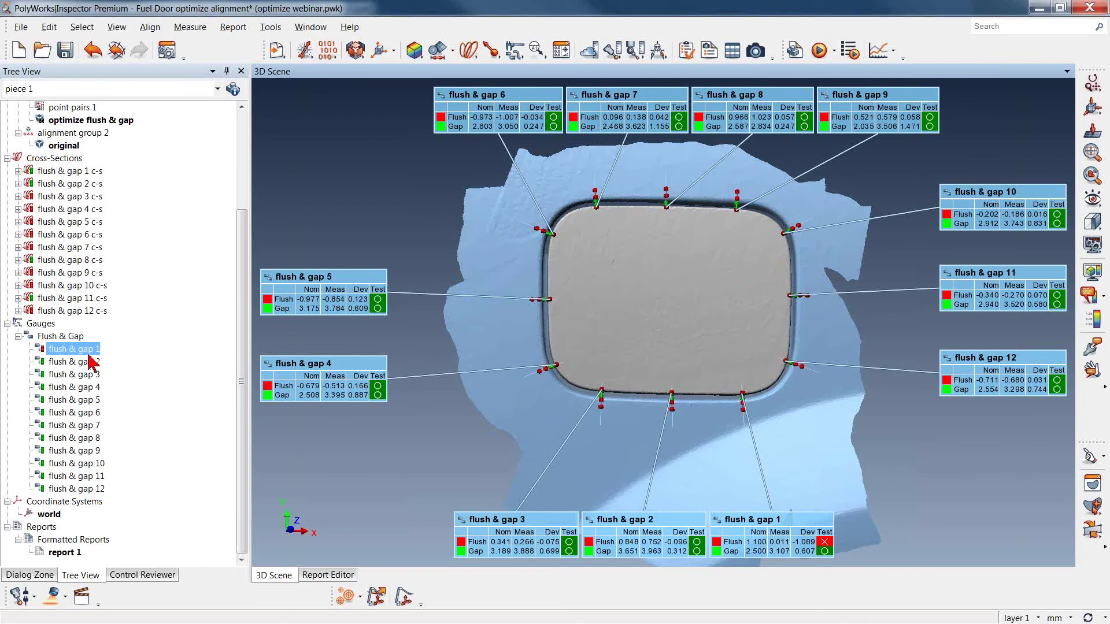
# Display the flush and gap optimization parameters for flush & gap 1 through 12 together
pyautogui.keyDown('shift'); pyautogui.click(78, 488); pyautogui.keyUp('shift')
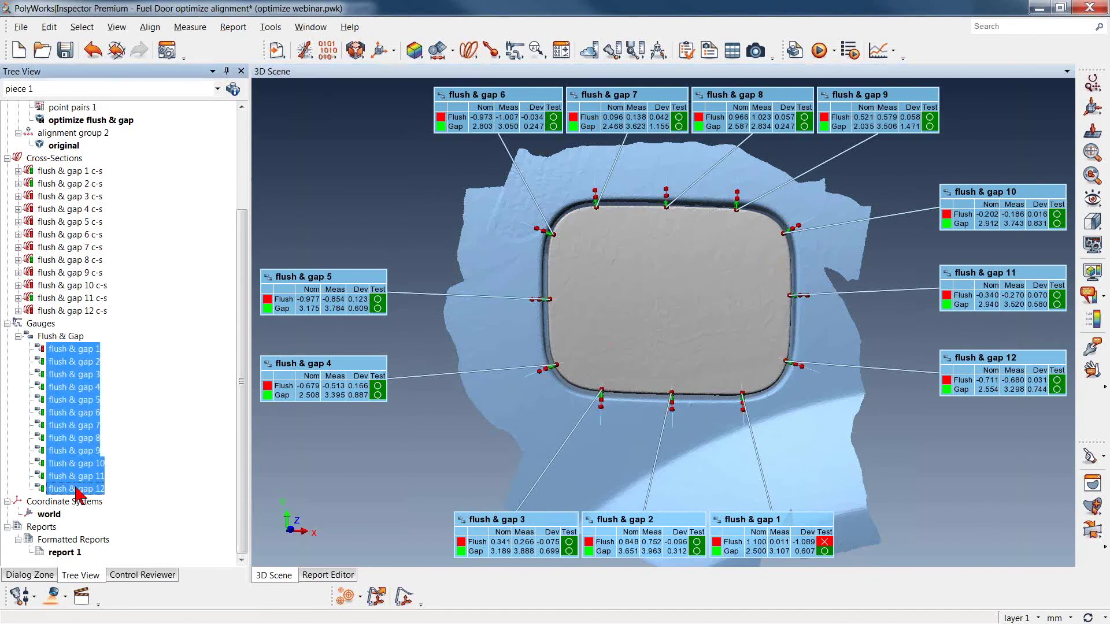
pyautogui.rightClick(77, 438)
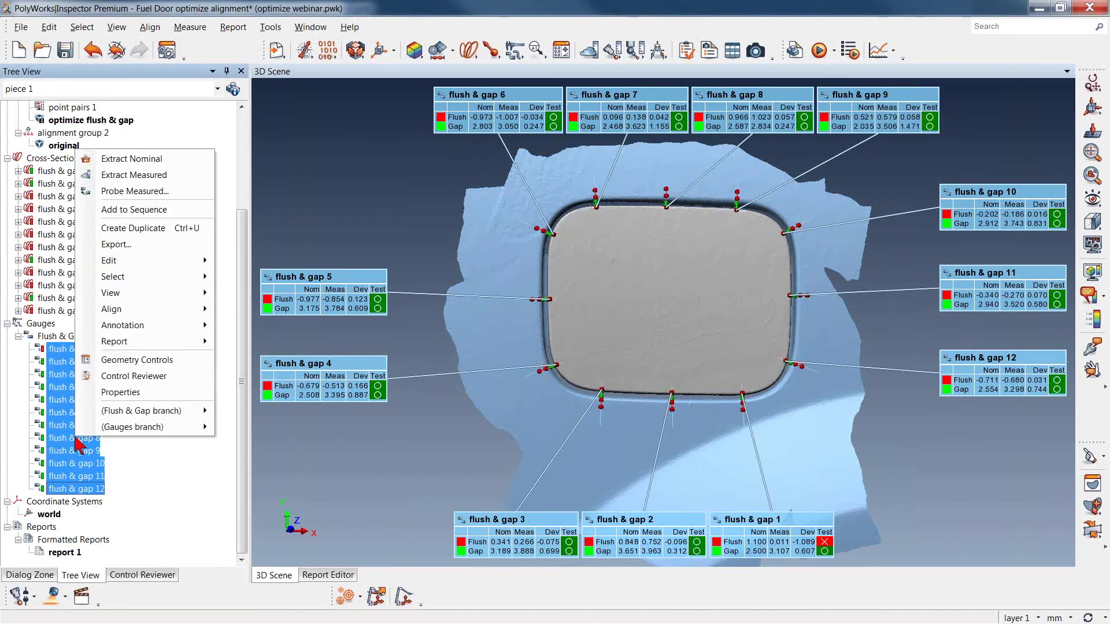
pyautogui.click(121, 393)
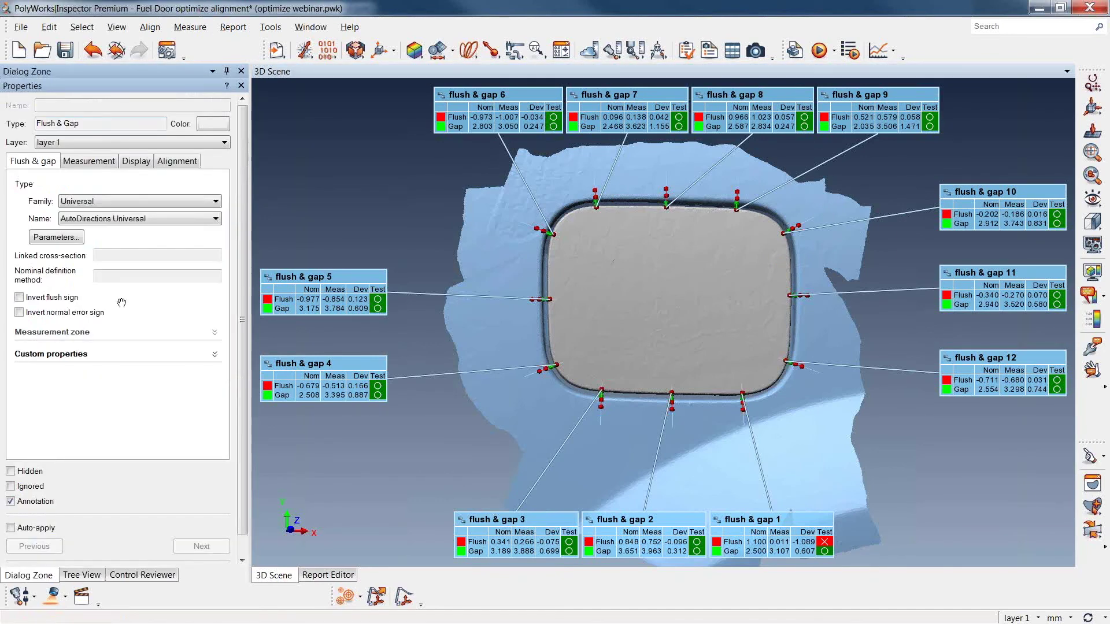
pyautogui.click(176, 161)
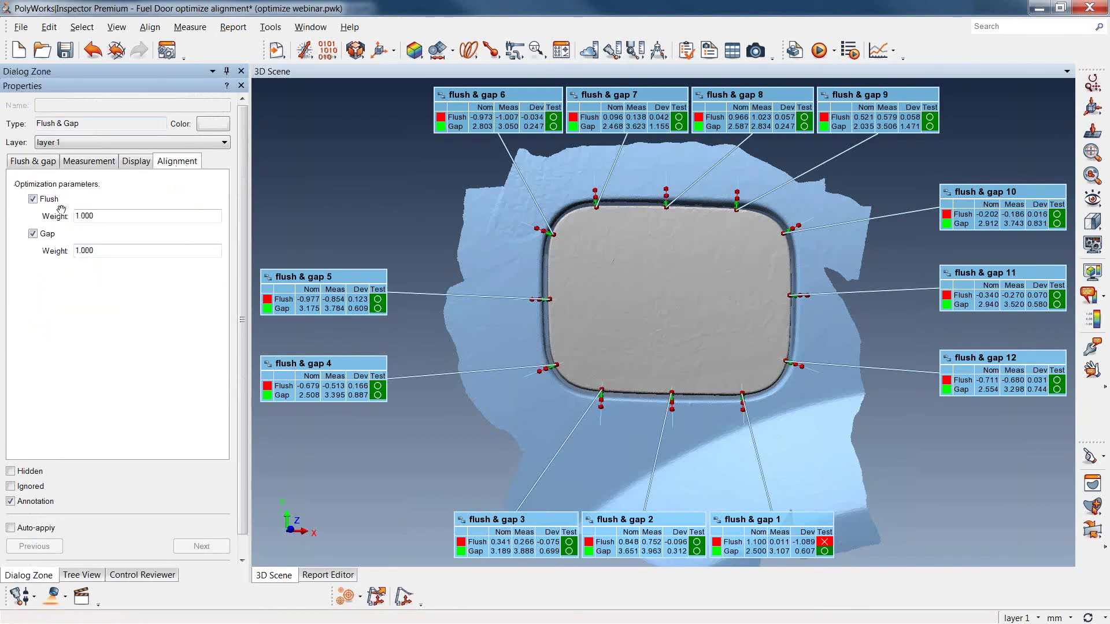